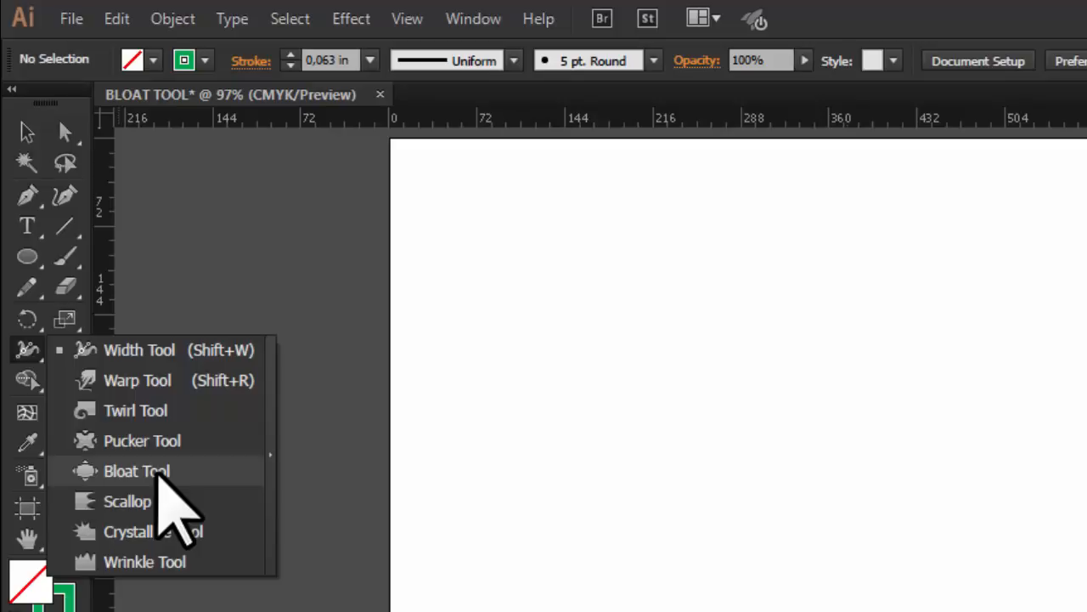
- Draw a long horizontal green line across the upper middle of the artboard with the Line Segment tool and deselect it
left_click(157, 470)
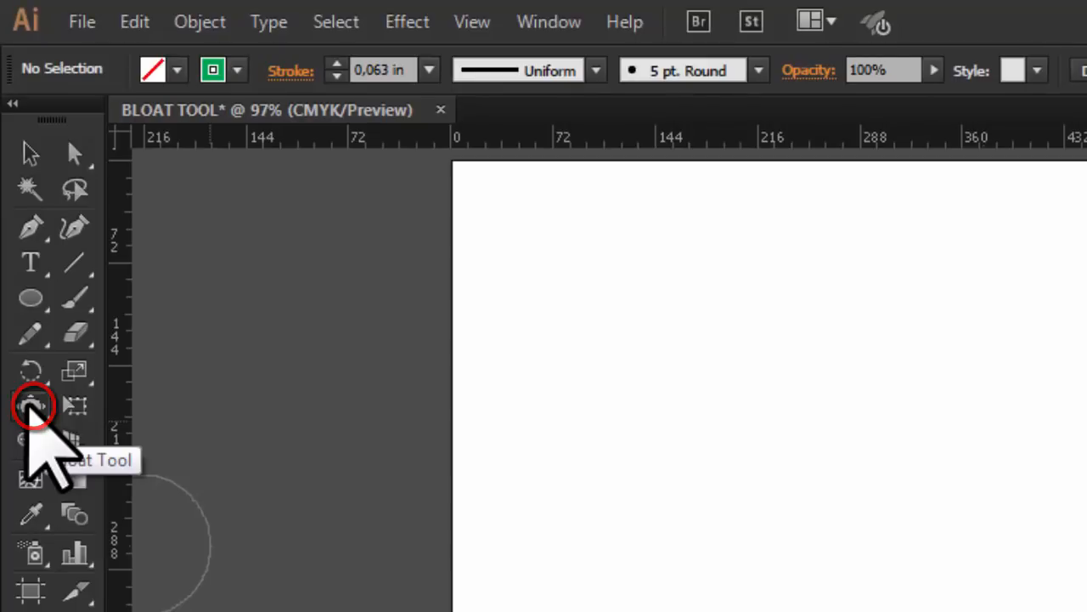
left_click(75, 262)
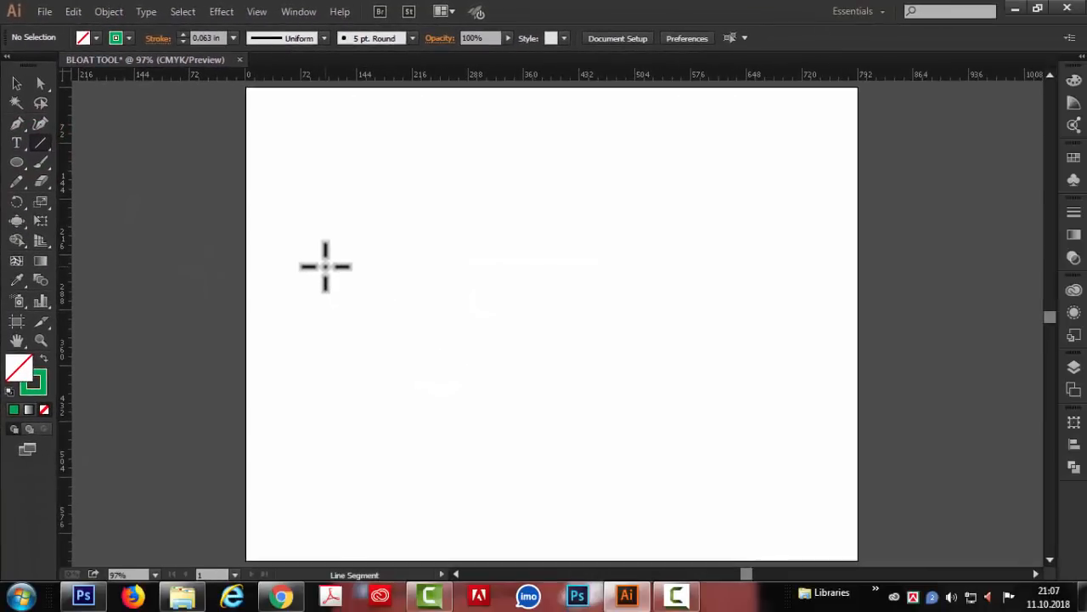
left_click_drag(325, 265, 783, 266)
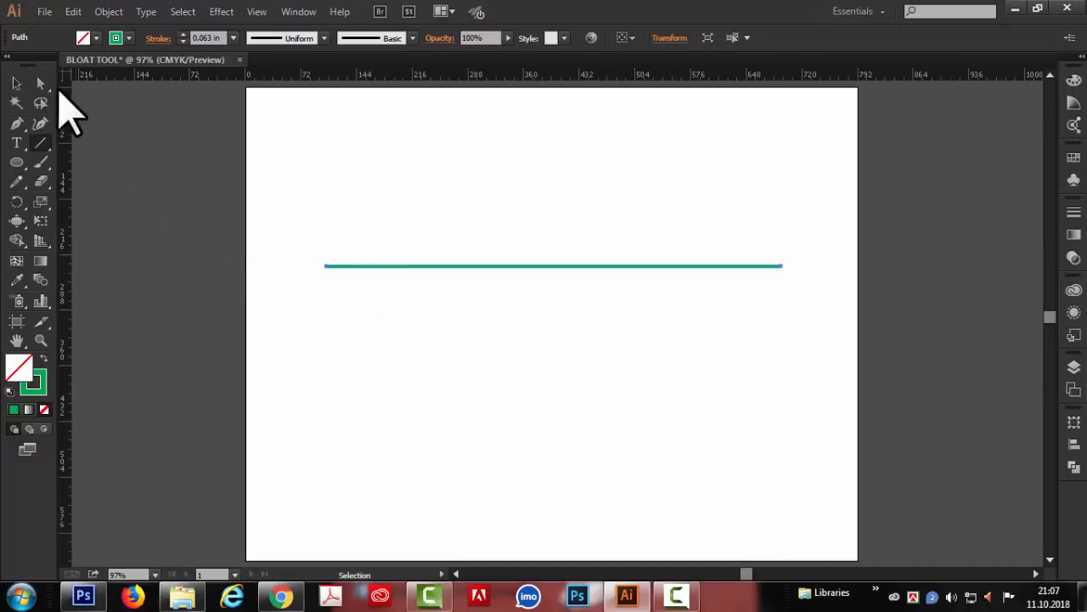
left_click(18, 82)
left_click(513, 287)
- Try the Bloat tool from just above and just below the middle of the line, undoing each bulge
left_click(17, 221)
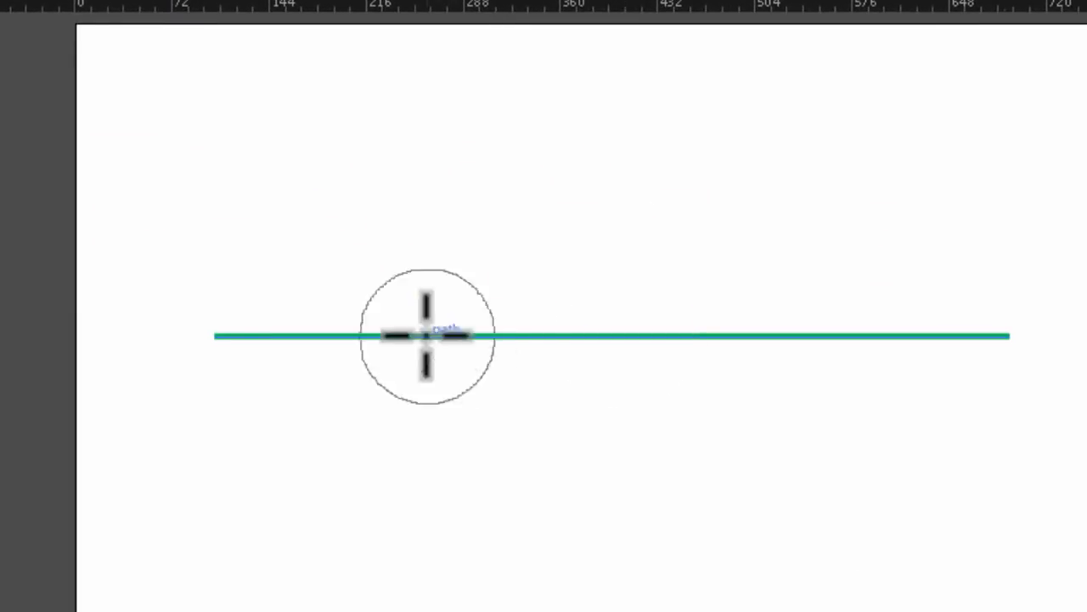
left_click(609, 334)
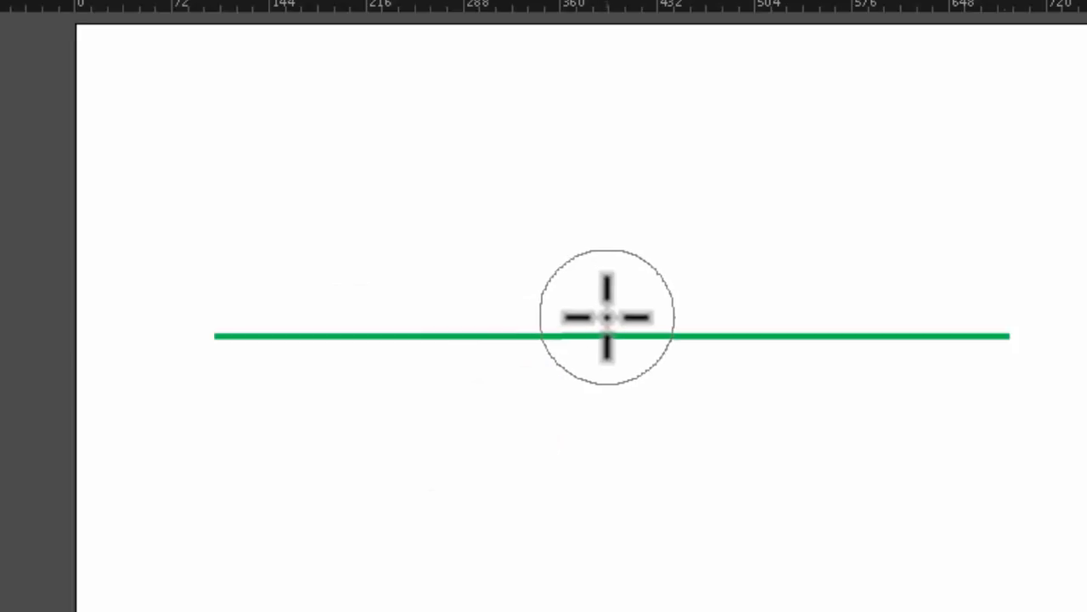
left_click_drag(607, 317, 606, 317)
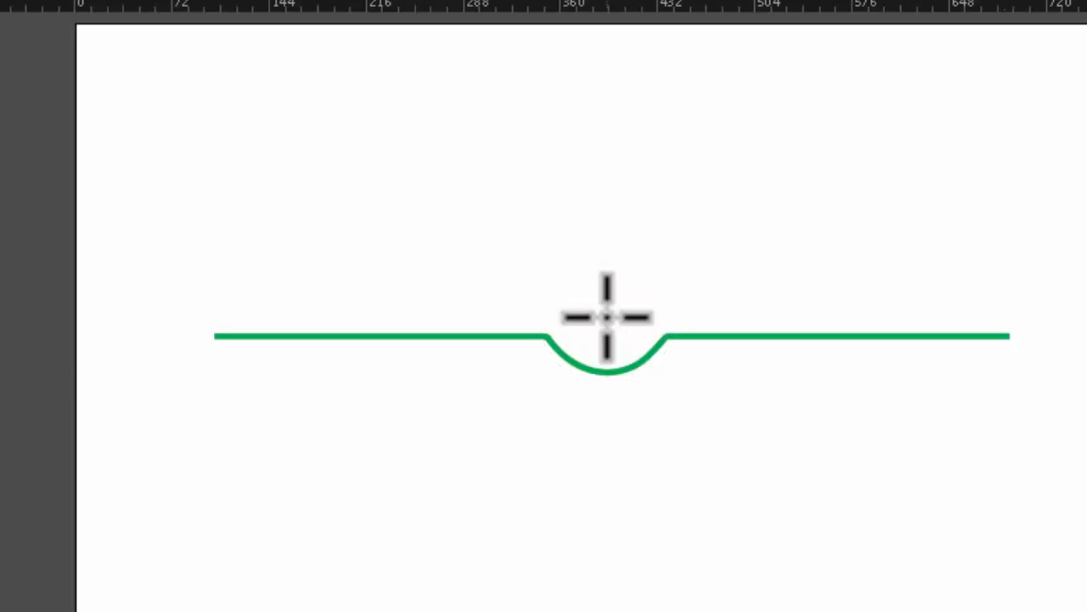
key("ctrl+z")
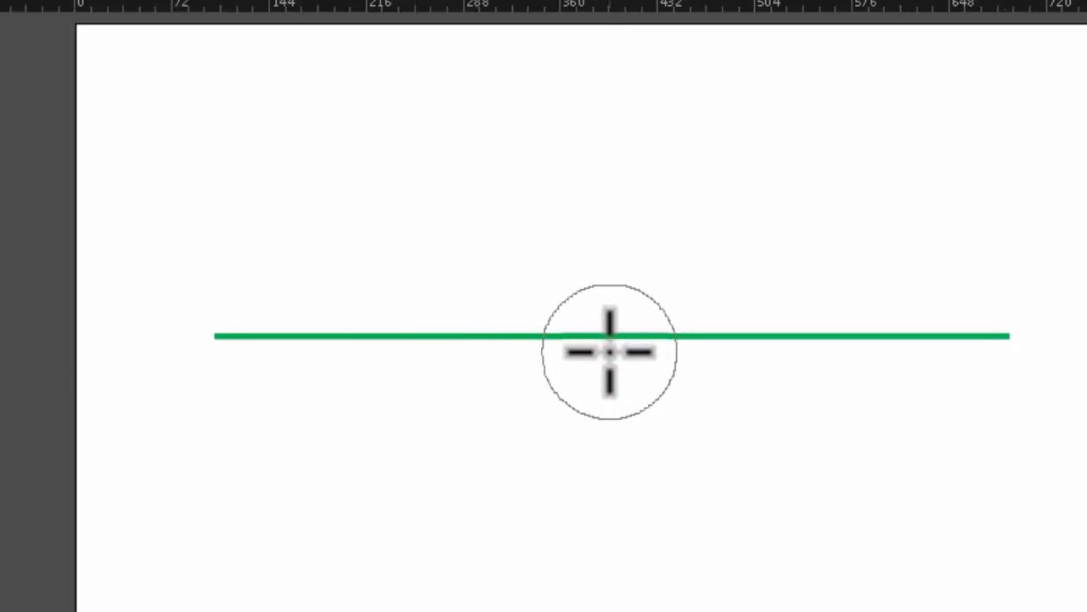
mouse_move(609, 350)
left_mouse_down()
mouse_move(544, 345)
mouse_move(626, 294)
mouse_move(658, 343)
left_mouse_up()
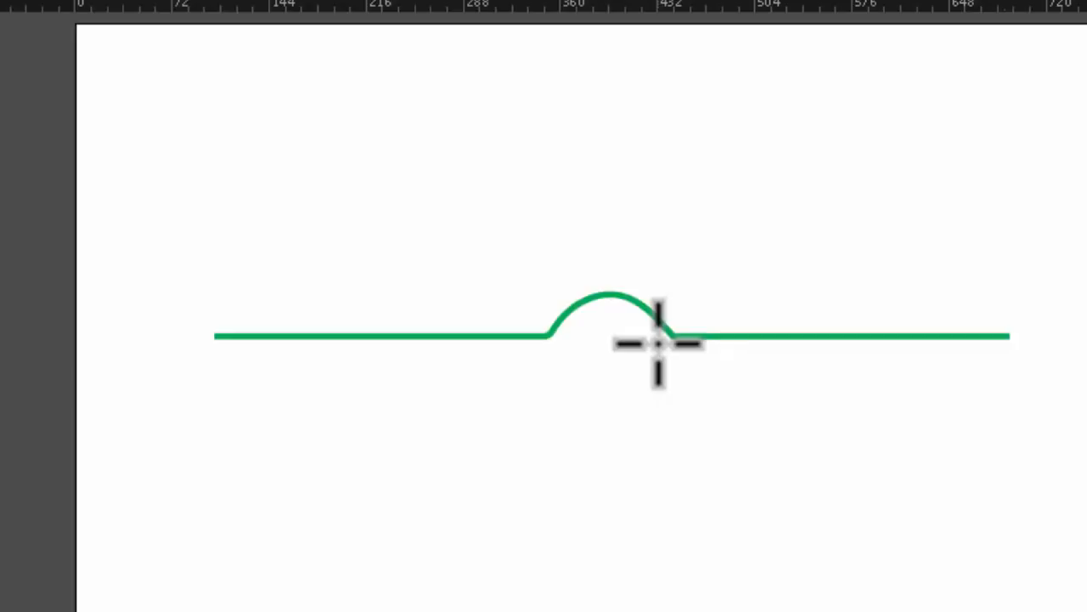
key("ctrl+z")
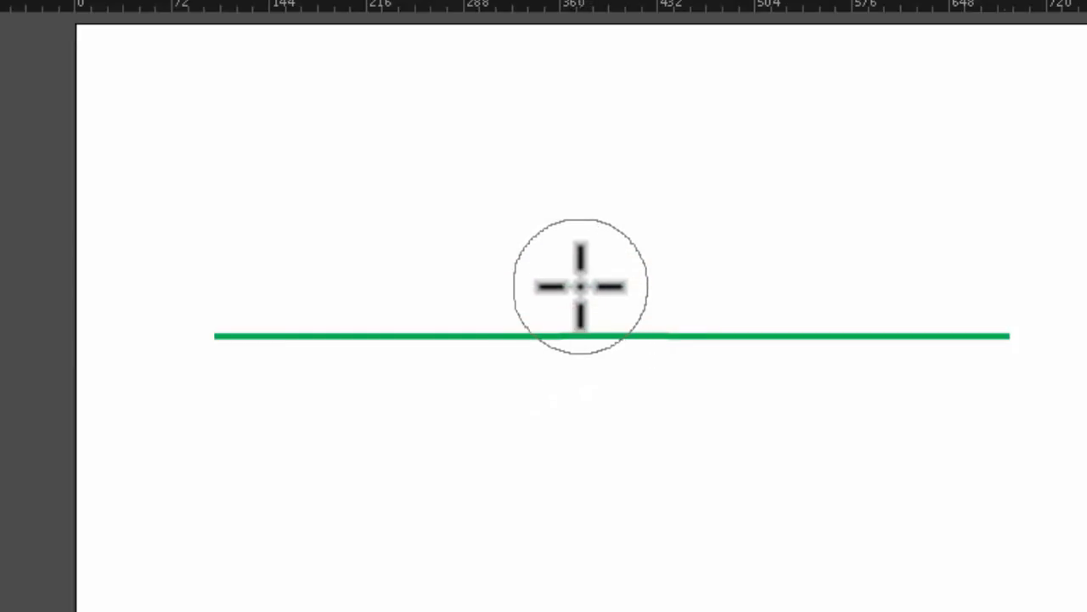
- Try bloating with the brush centred on the line's left end, middle and right part, and just beyond its left end
left_click(214, 337)
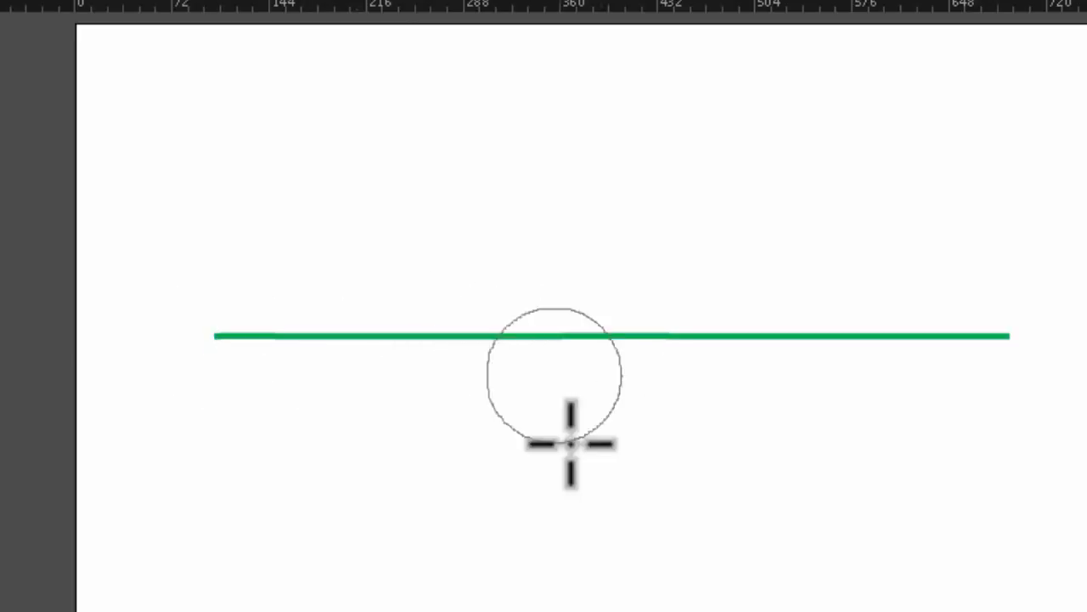
left_click(572, 337)
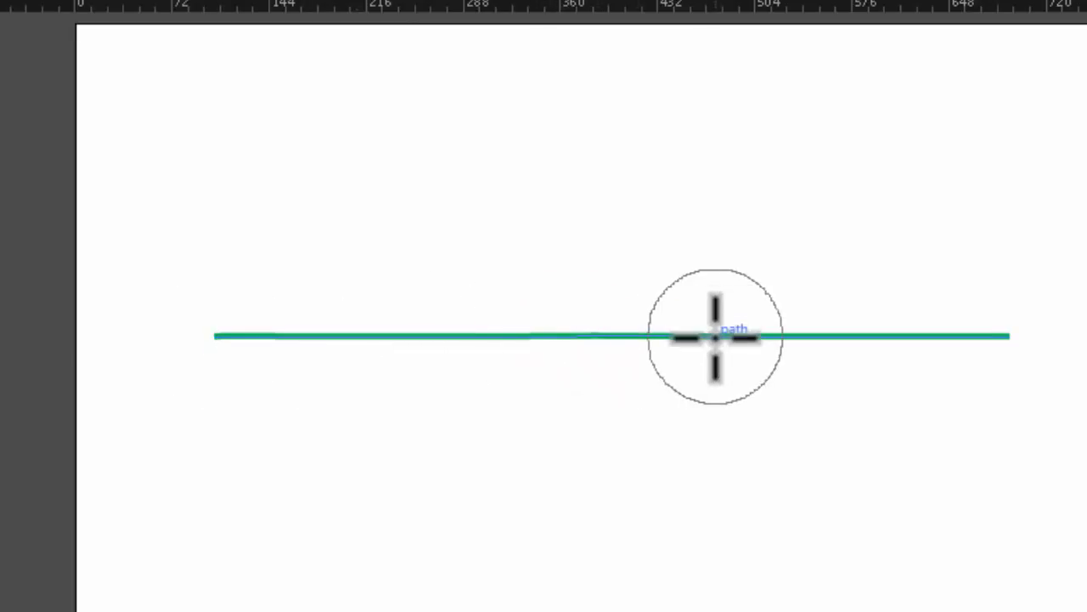
left_click(715, 335)
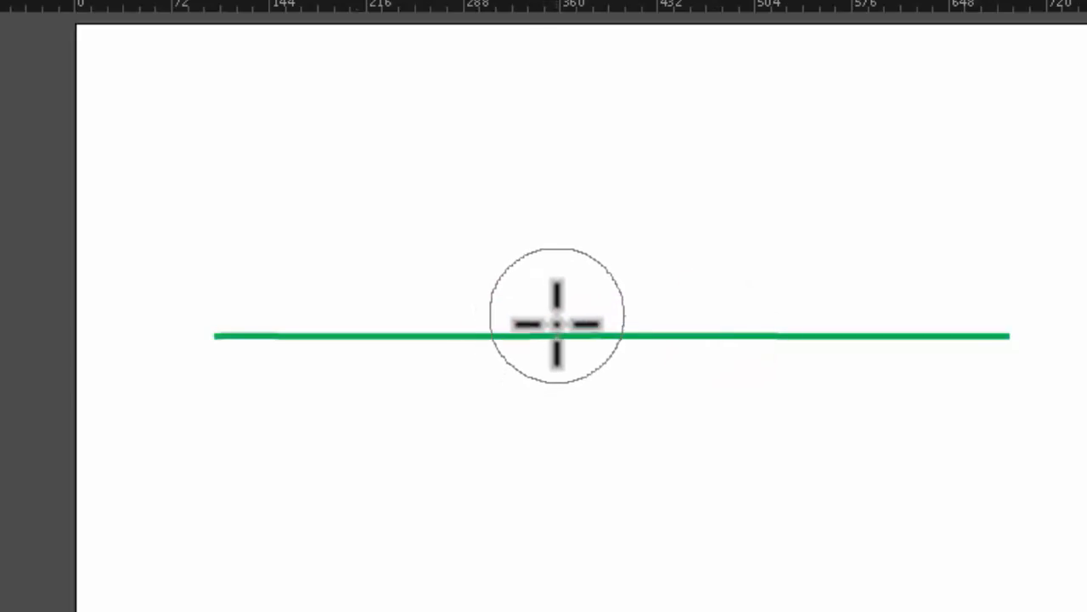
left_click(180, 334)
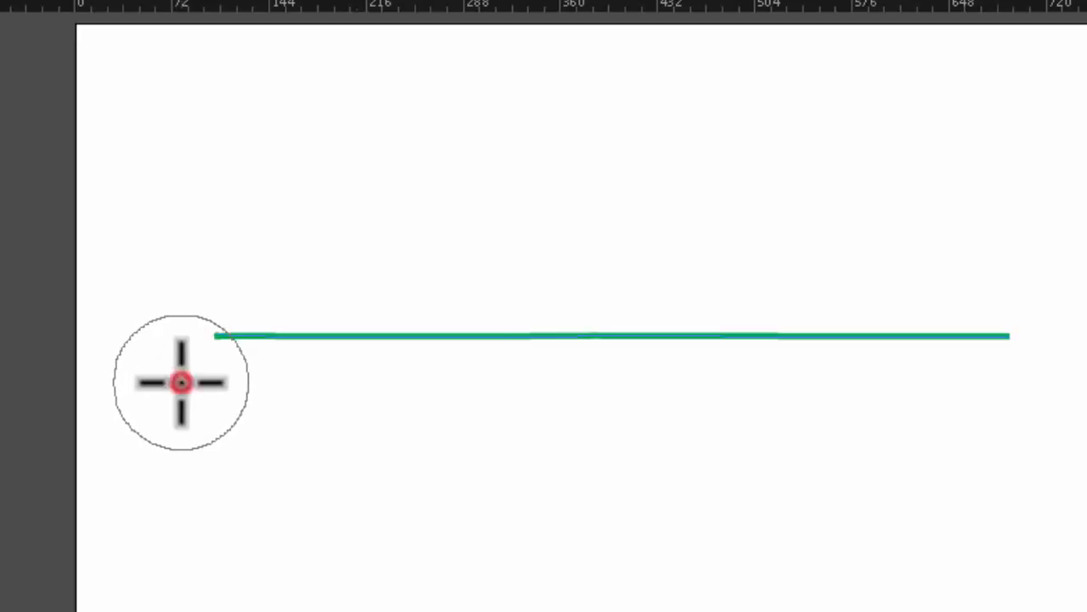
left_click(181, 382)
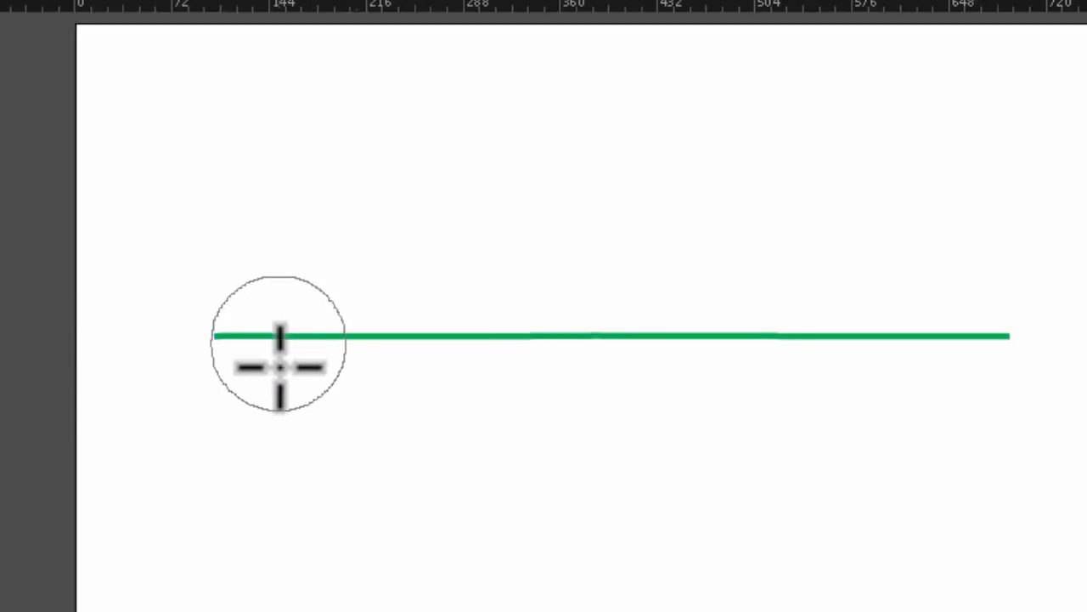
- Try bulging the line's left end downward with a shallow and a deeper bloat, undoing both
left_click(268, 287)
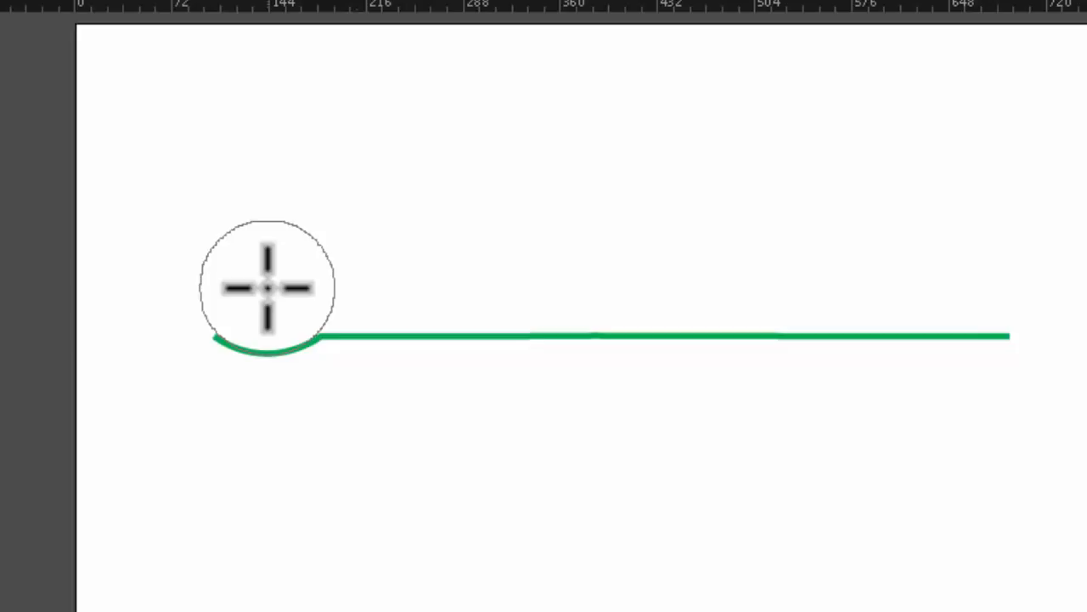
key("ctrl+z")
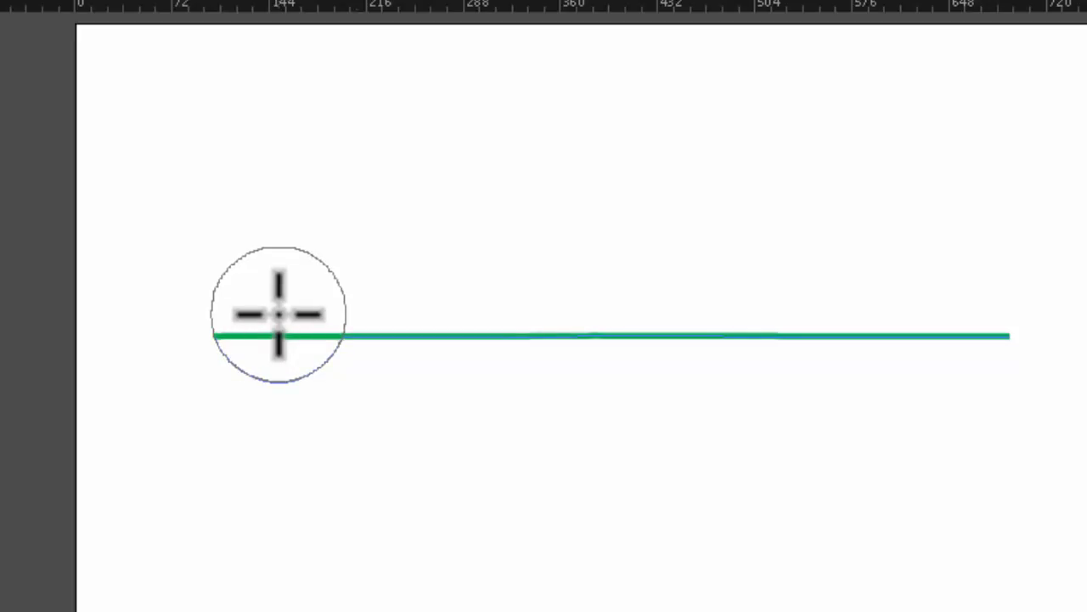
left_click(278, 314)
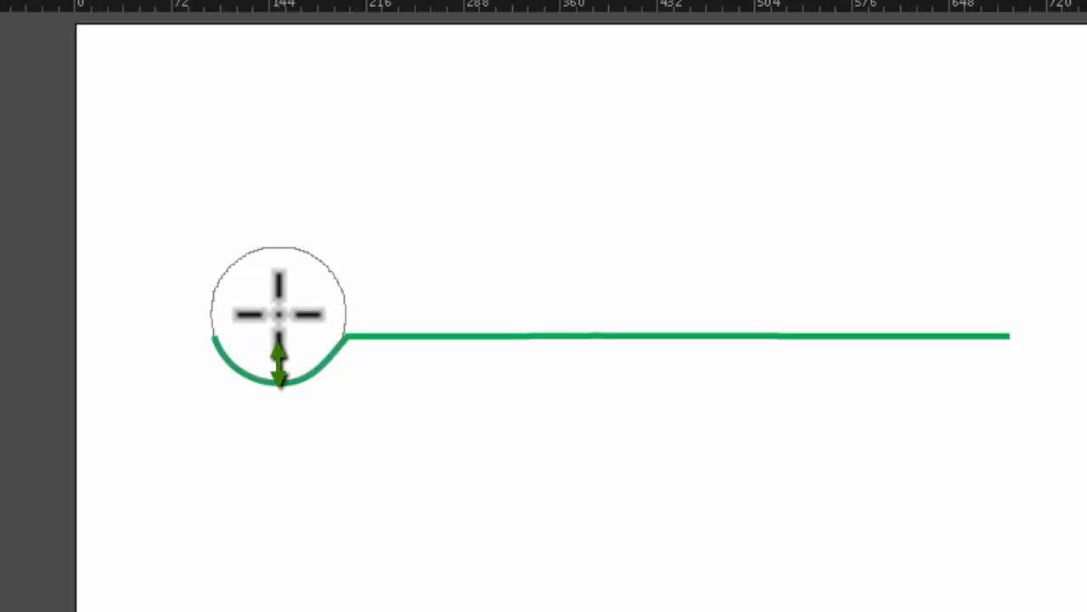
key("ctrl+z")
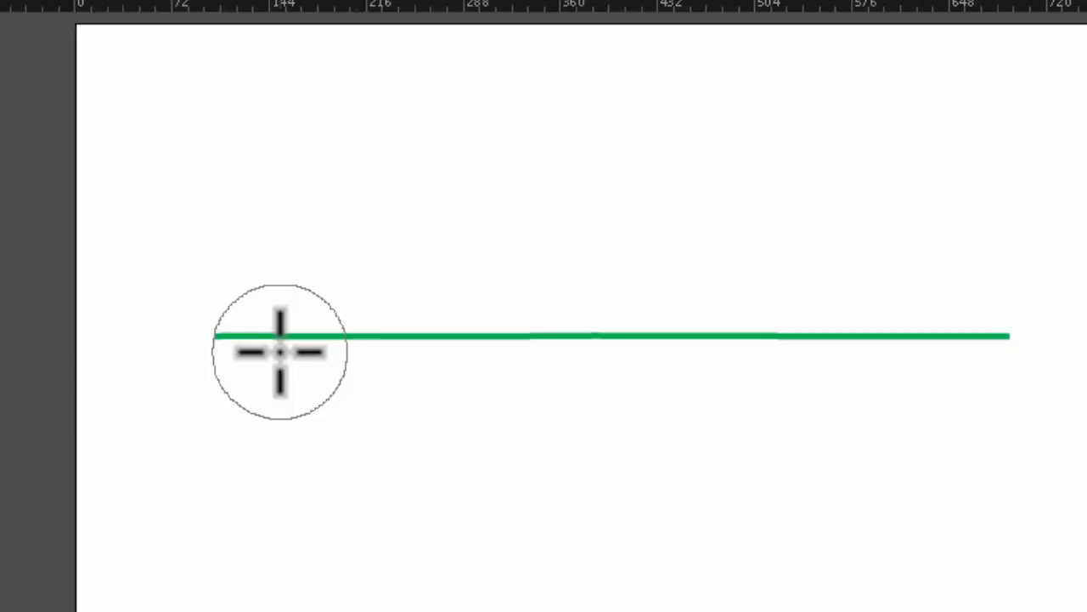
- Bloat the line in adjoining arcs alternating upward and downward along its full length to form a continuous wave
left_click_drag(281, 352, 280, 352)
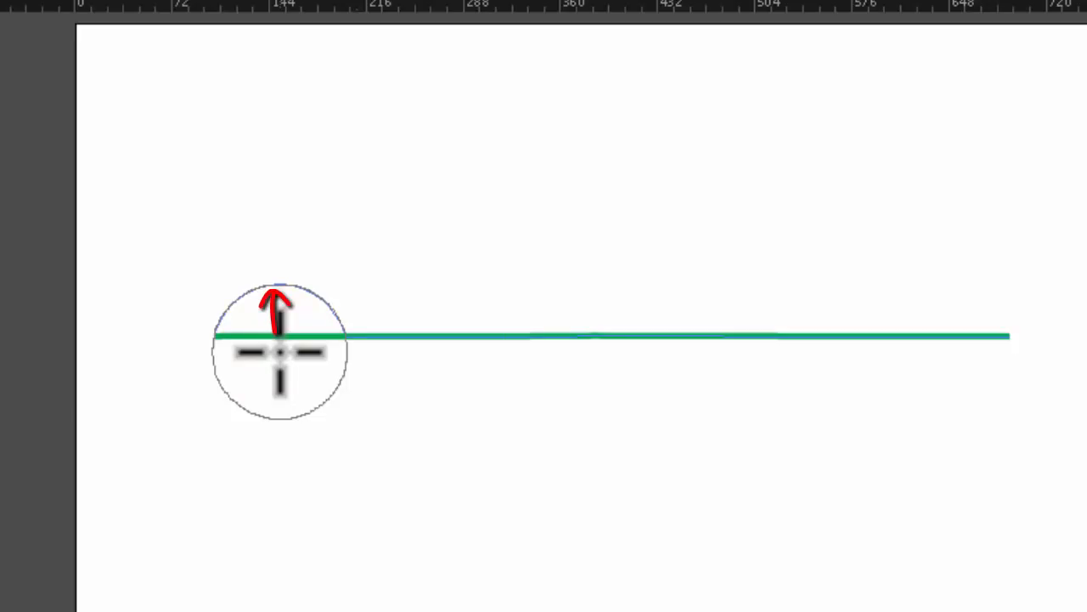
left_click_drag(280, 352, 280, 351)
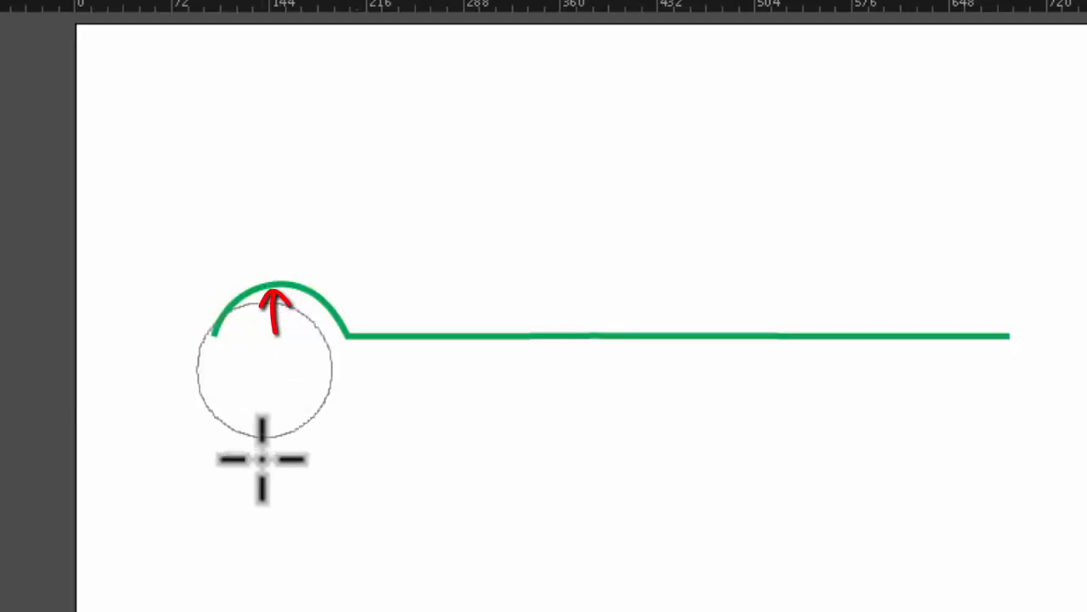
left_click(414, 317)
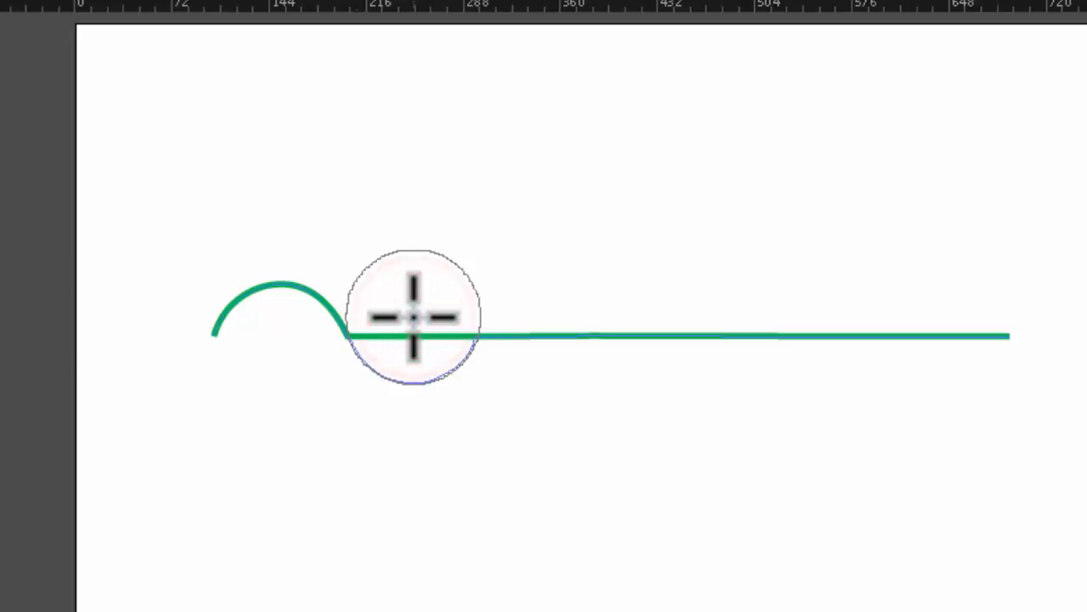
left_click_drag(414, 317, 534, 352)
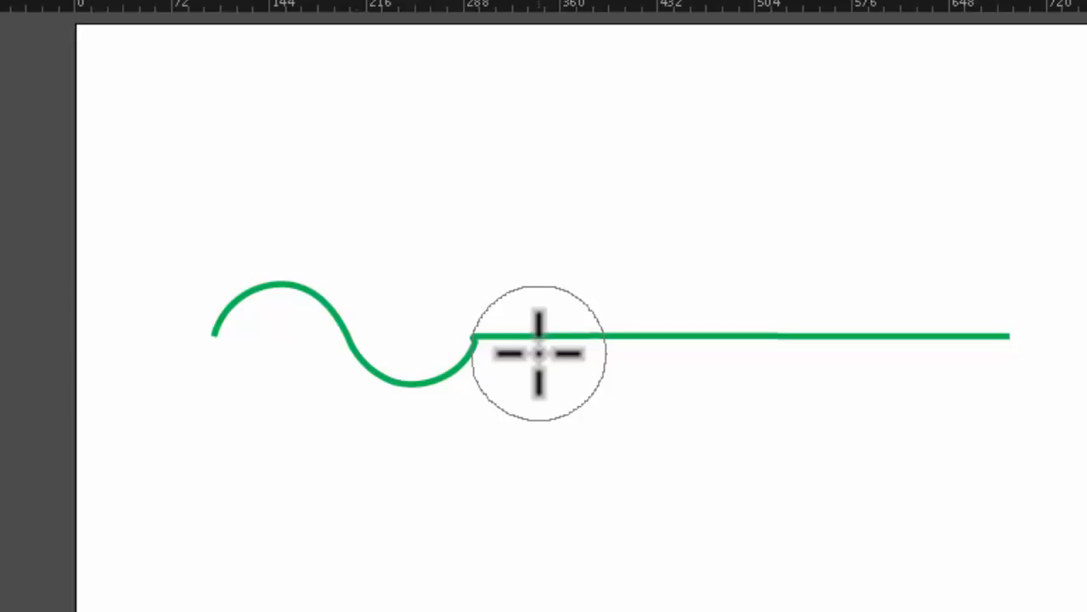
left_click(538, 353)
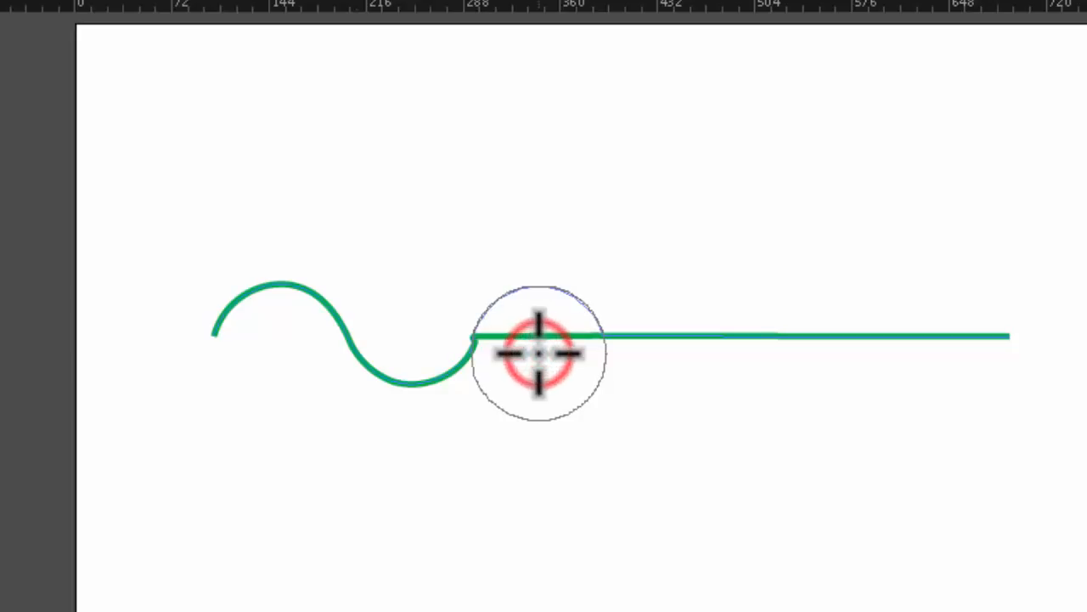
mouse_move(539, 352)
left_mouse_down()
mouse_move(655, 365)
mouse_move(670, 315)
mouse_move(760, 340)
left_mouse_up()
left_click(669, 316)
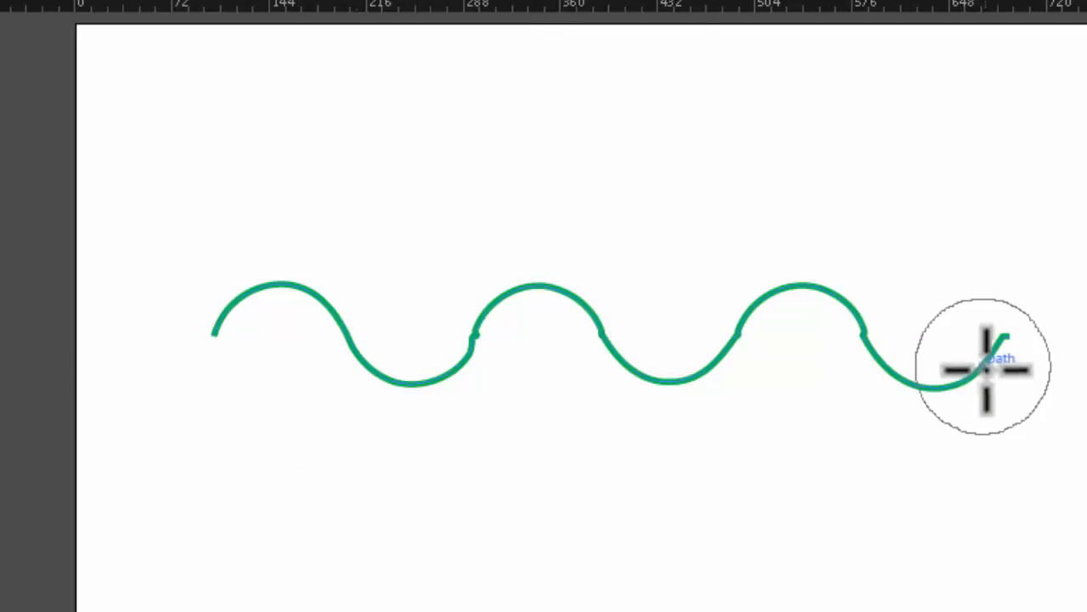
- Select the whole wave and rotate it counterclockwise so it rises diagonally towards the artboard's upper right
left_click_drag(169, 242, 525, 468)
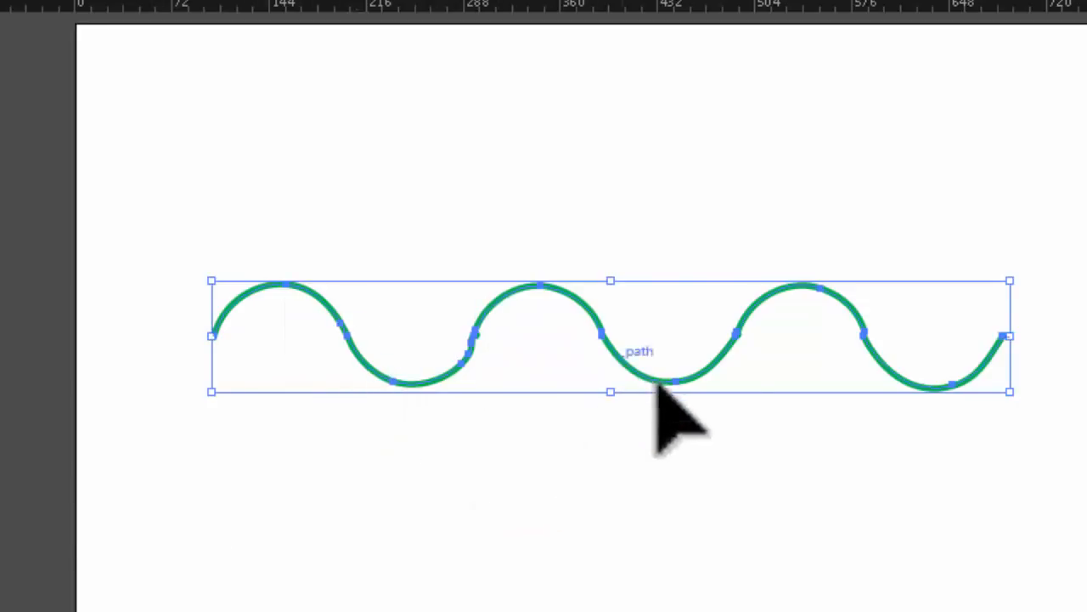
left_click_drag(1034, 286, 935, 80)
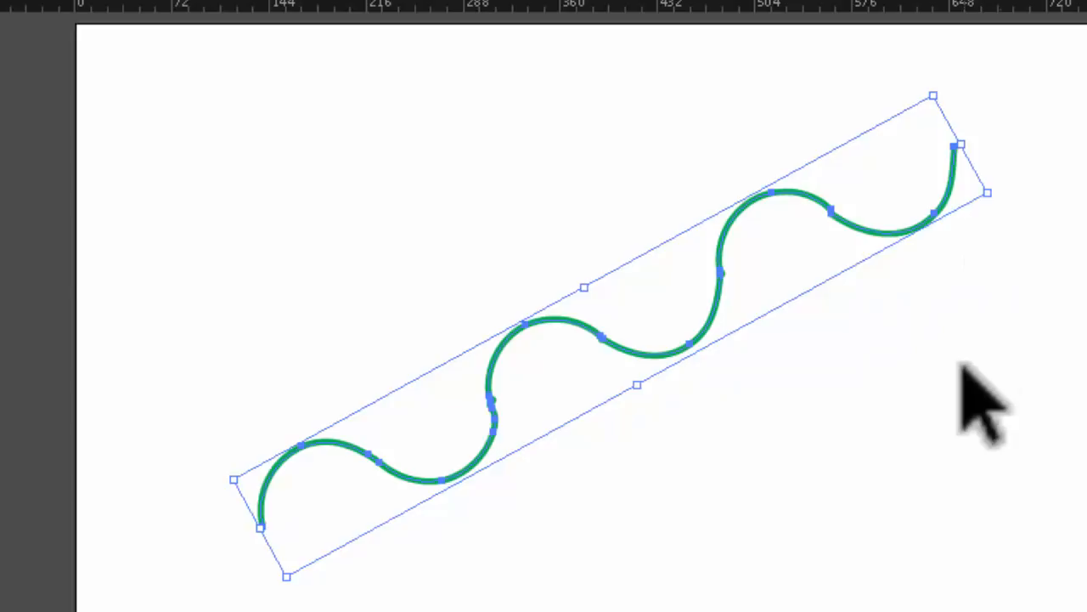
- Delete the rotated wave and draw a shorter horizontal green line near the middle of the artboard
key("Delete")
key("backslash")
left_click_drag(277, 391, 772, 391)
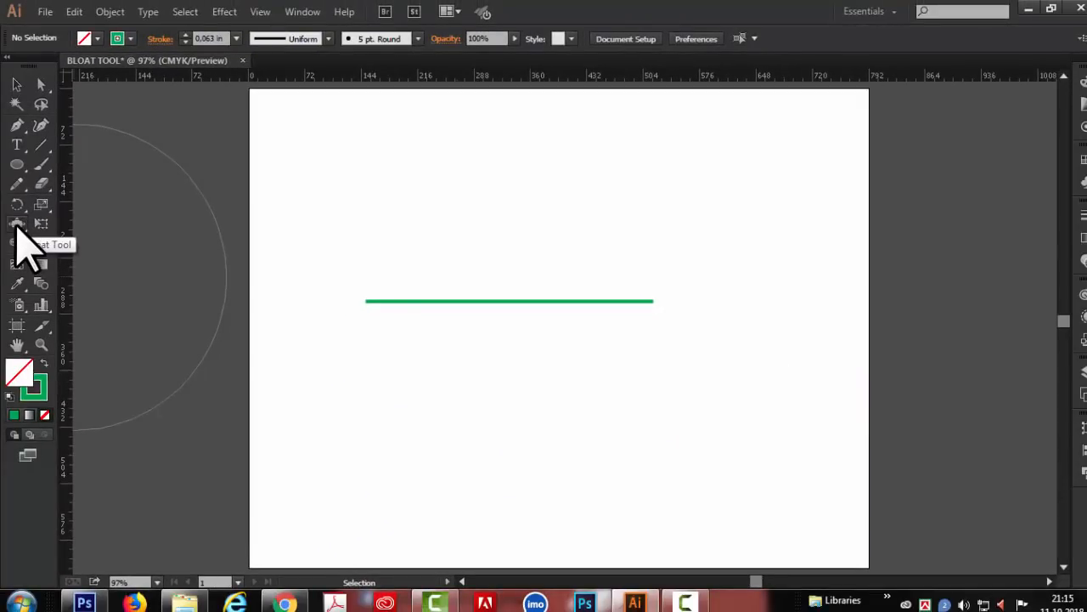
- Reset the Bloat tool options to their defaults, with a brush width and height of 100 pt
double_click(17, 225)
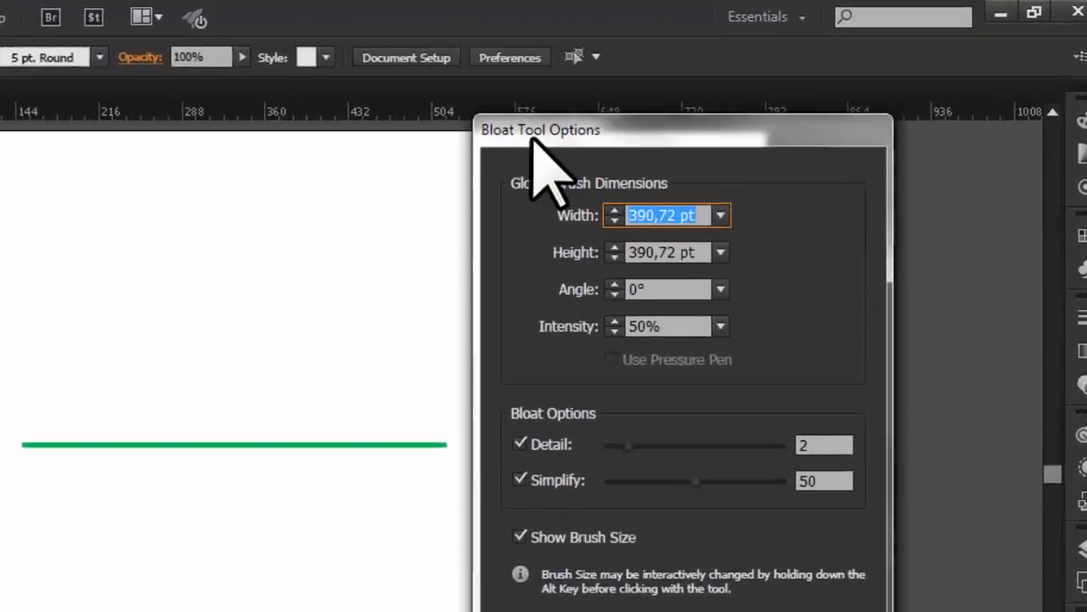
left_click_drag(835, 84, 871, 102)
left_click_drag(709, 180, 721, 180)
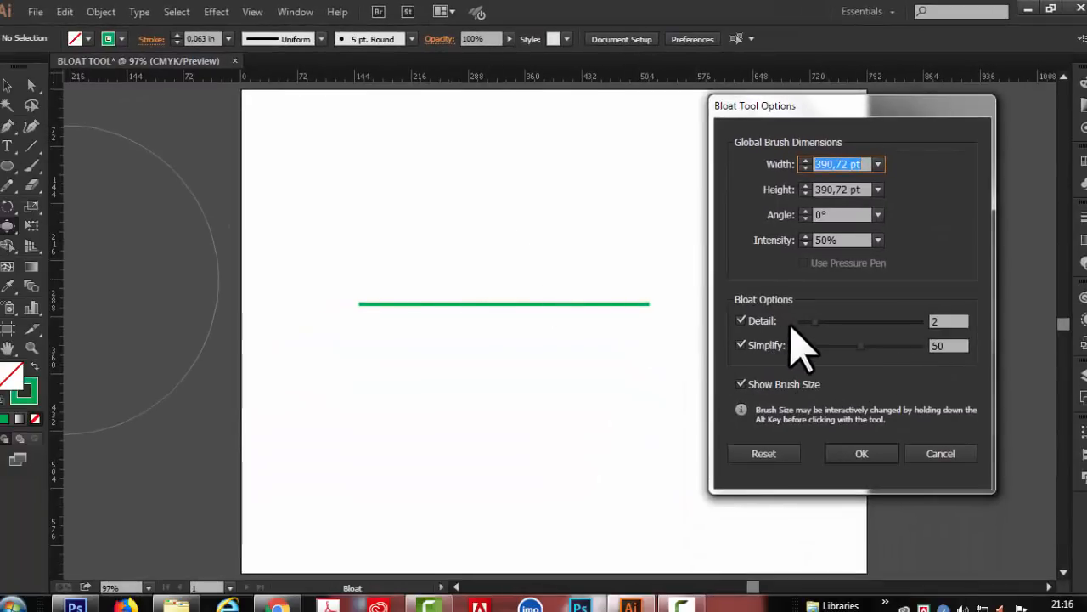
left_click_drag(813, 323, 900, 333)
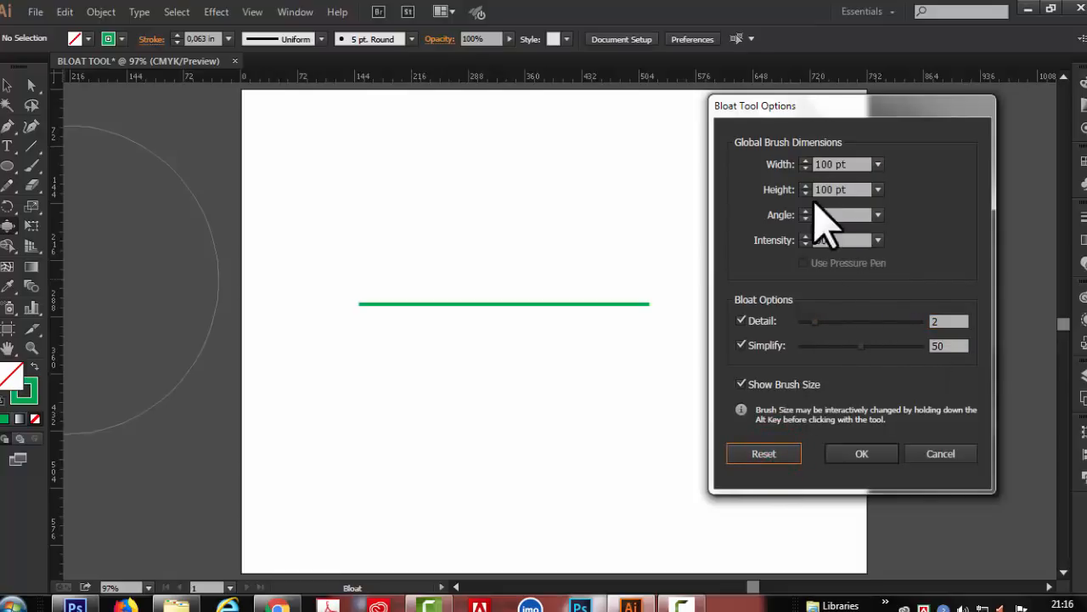
left_click(871, 454)
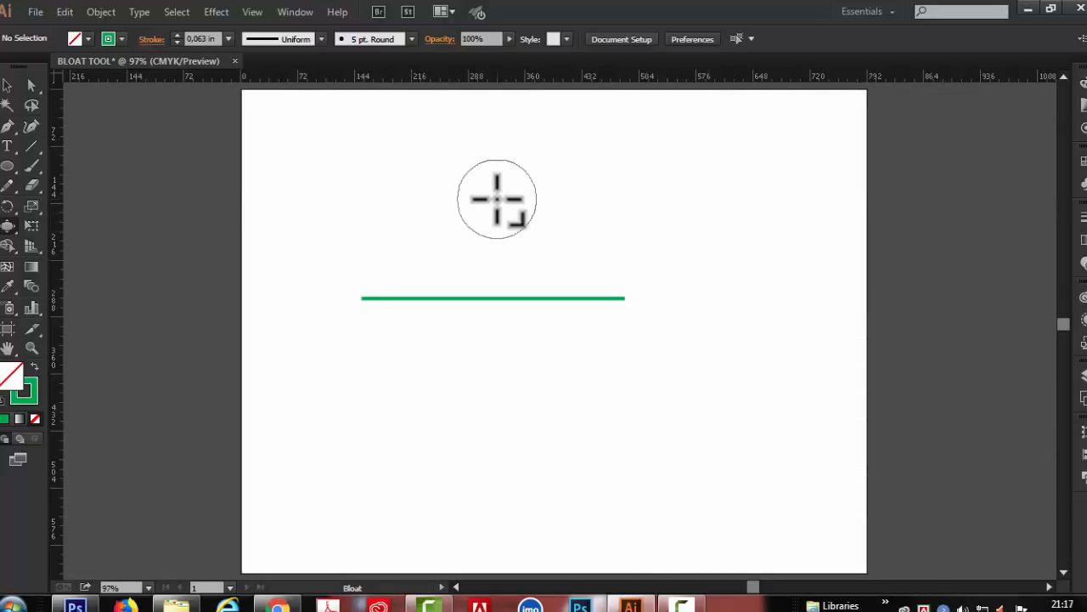
- Enlarge the Bloat brush proportionally until it is slightly wider than the line, and bulge the whole line downward from above
key("shift+alt")
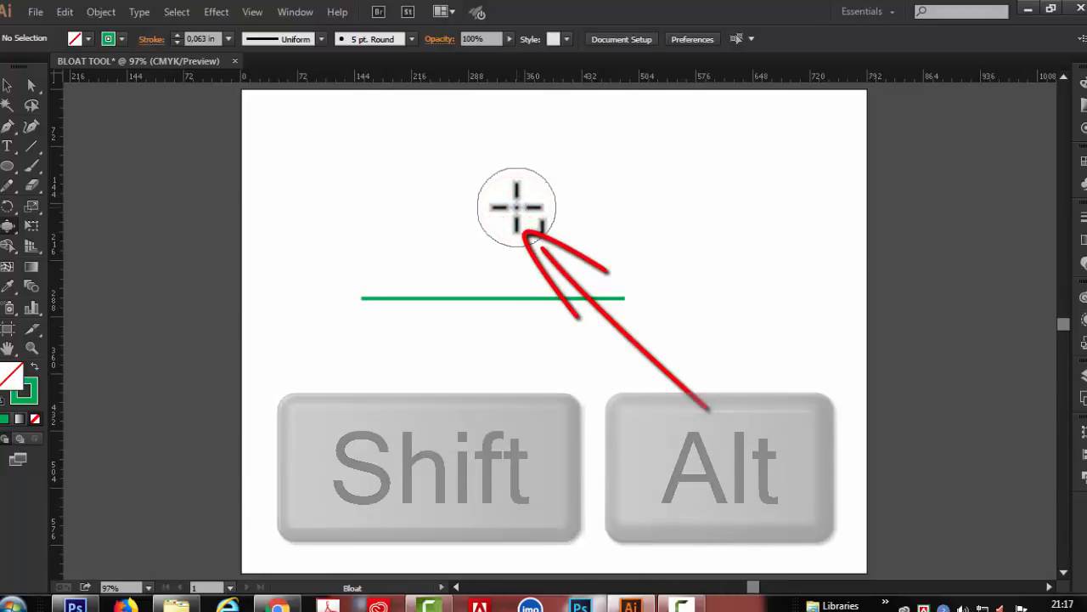
mouse_move(517, 207)
left_mouse_down()
mouse_move(614, 226)
mouse_move(498, 214)
mouse_move(635, 236)
left_mouse_up()
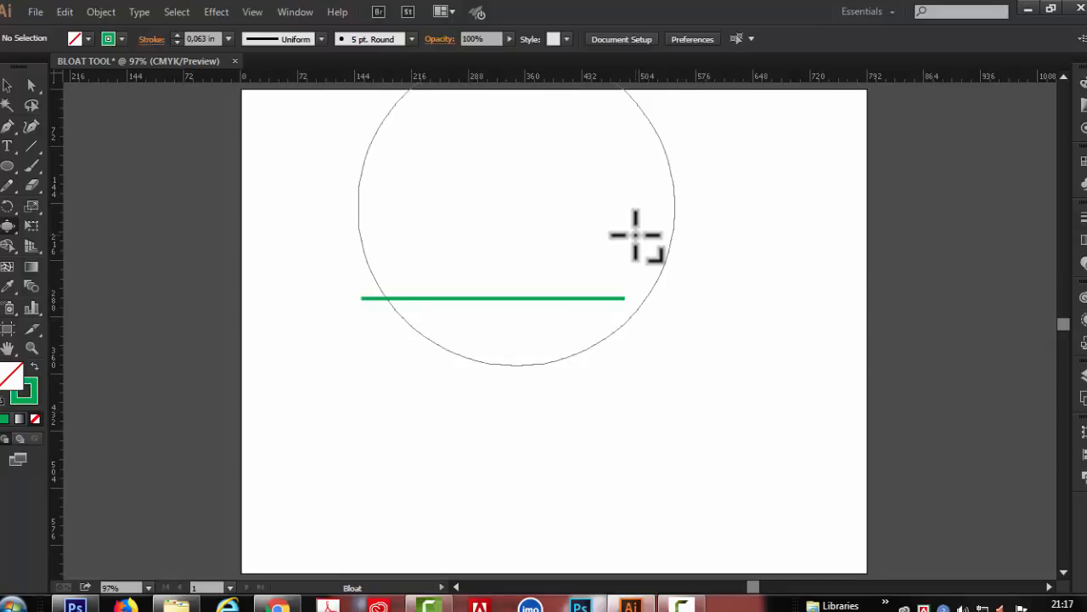
left_click_drag(635, 236, 636, 235)
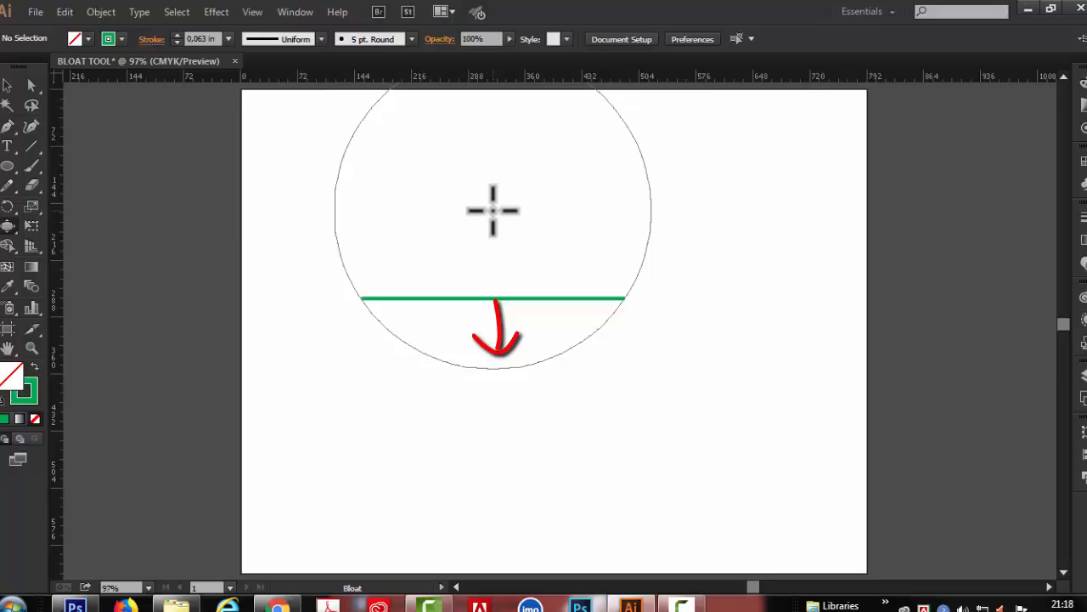
left_click(493, 210)
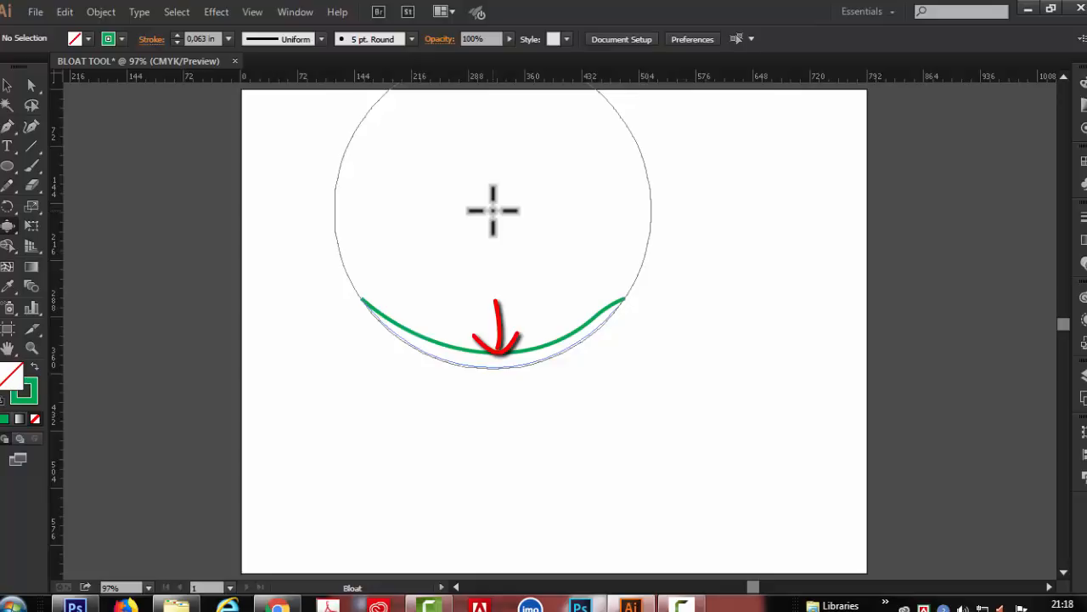
- Bulge the line downward until it follows the Bloat brush's lower arc, and undo the bulge to restore the straight line
left_click(493, 210)
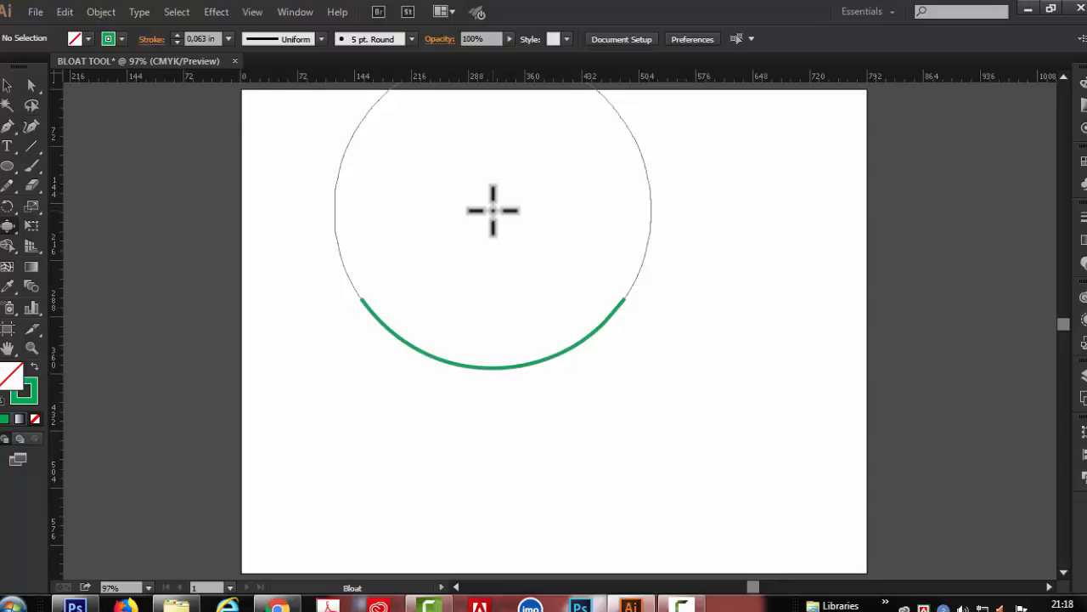
key("ctrl+z")
key("ctrl+z")
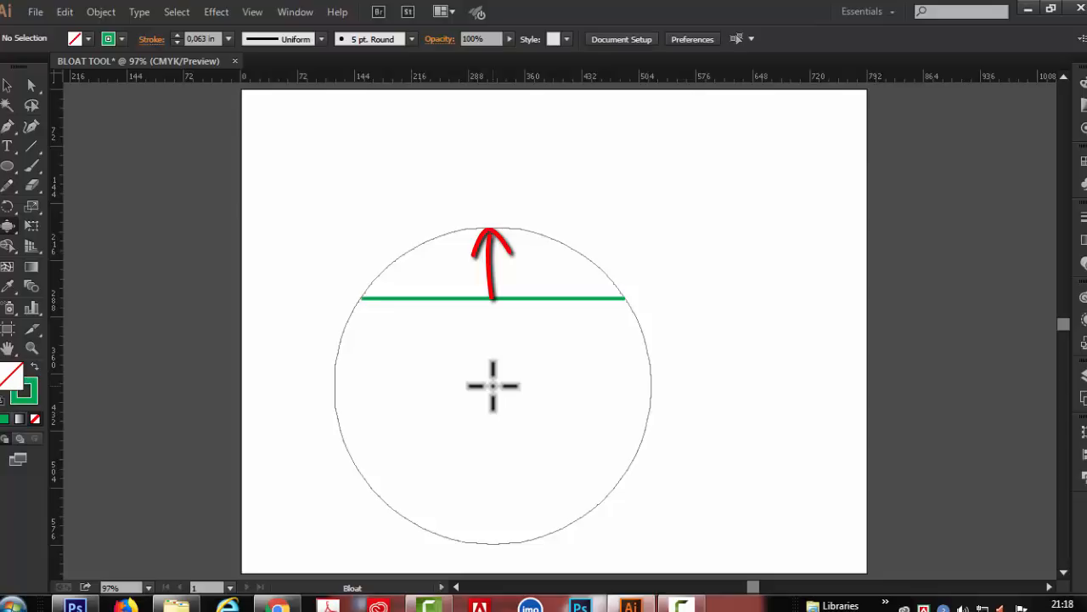
- Bulge the whole line upward into an arch with the brush centred below it, and undo the arch
left_click_drag(492, 386, 493, 386)
left_click_drag(493, 387, 493, 387)
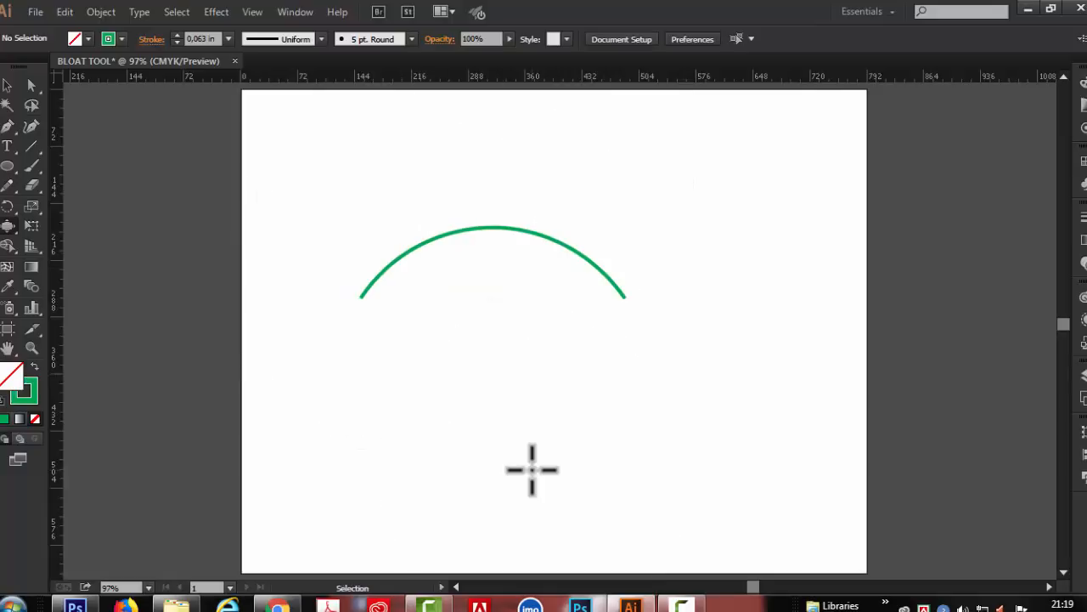
key("ctrl+z")
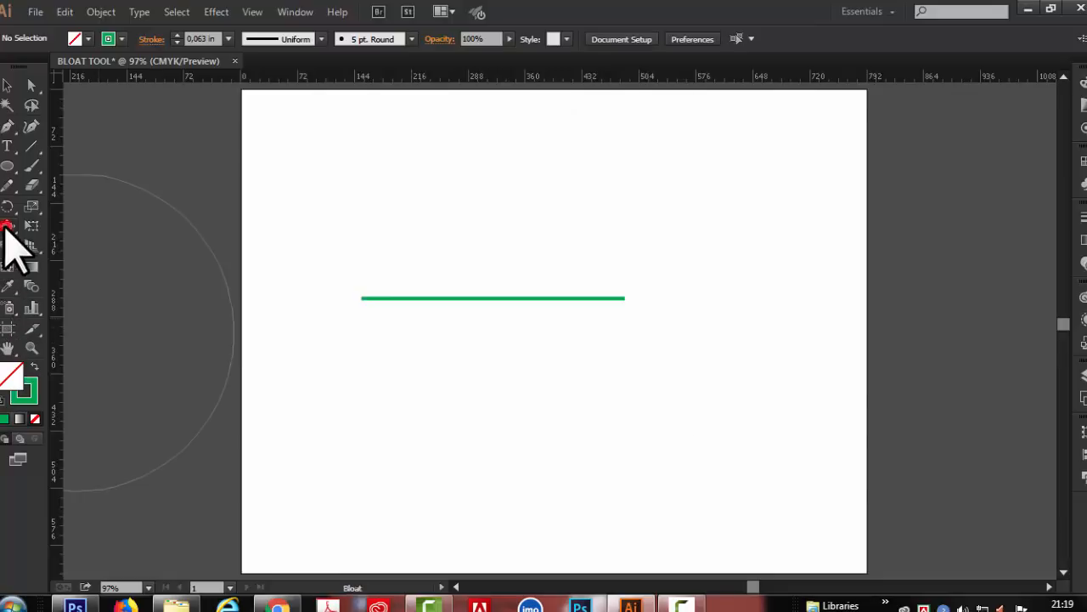
- Set the Bloat intensity to 10%, try a brief downward bulge on the line, and undo it
double_click(6, 227)
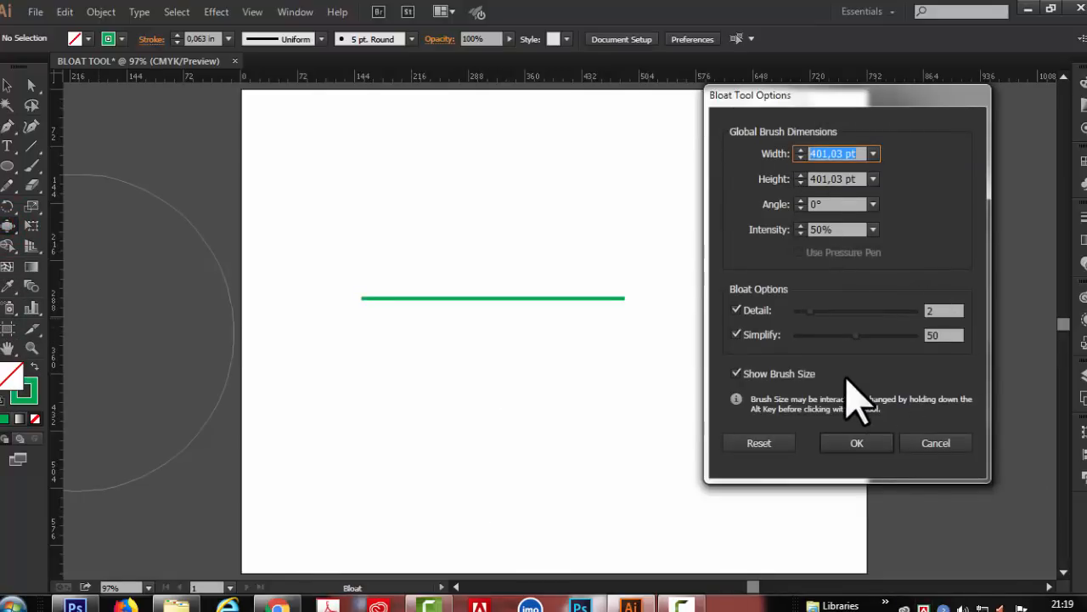
left_click(873, 229)
left_click(892, 263)
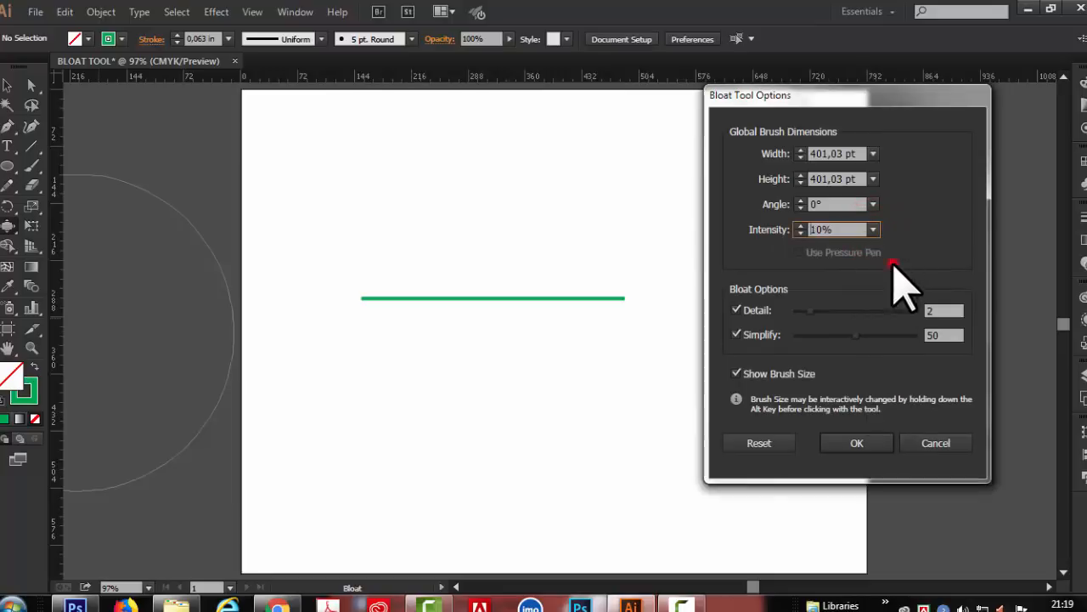
left_click(880, 433)
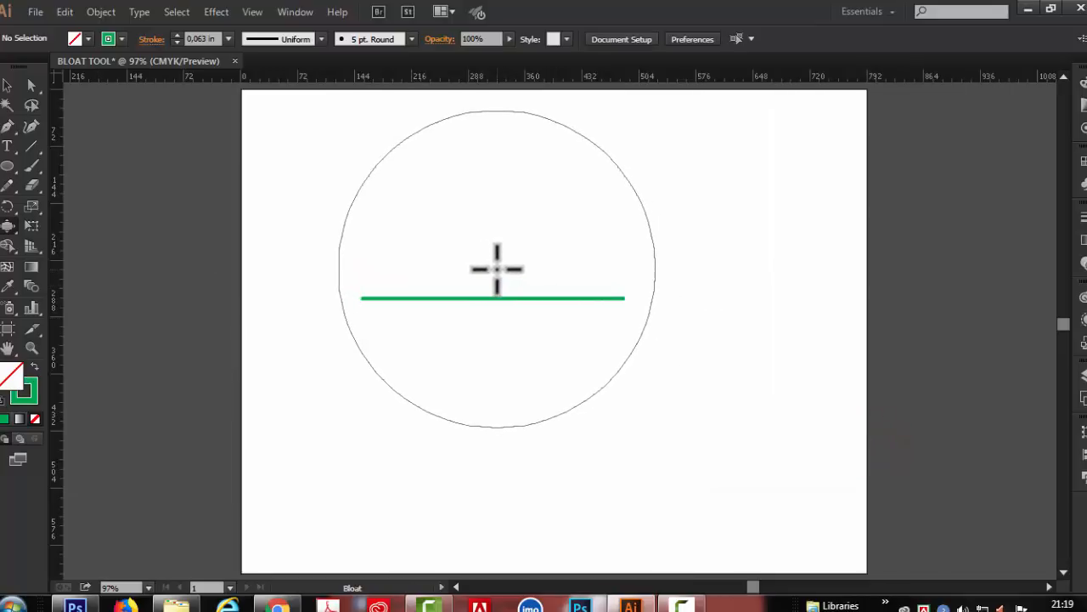
left_click(497, 268)
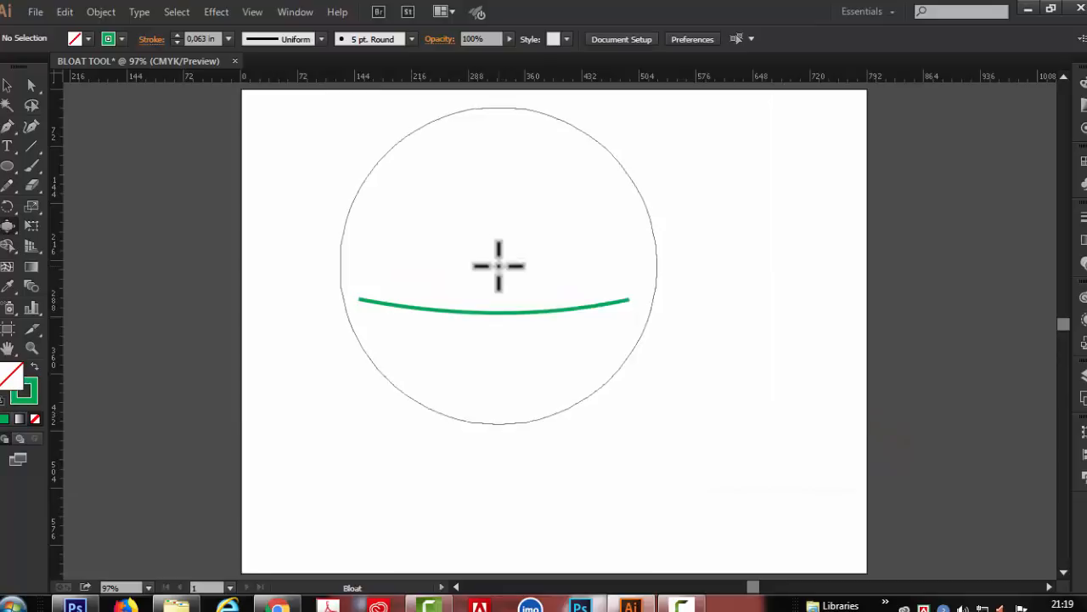
key("ctrl+z")
- Set the Bloat intensity to 50%, bulge the line downward for comparison, and undo the bulge
double_click(6, 224)
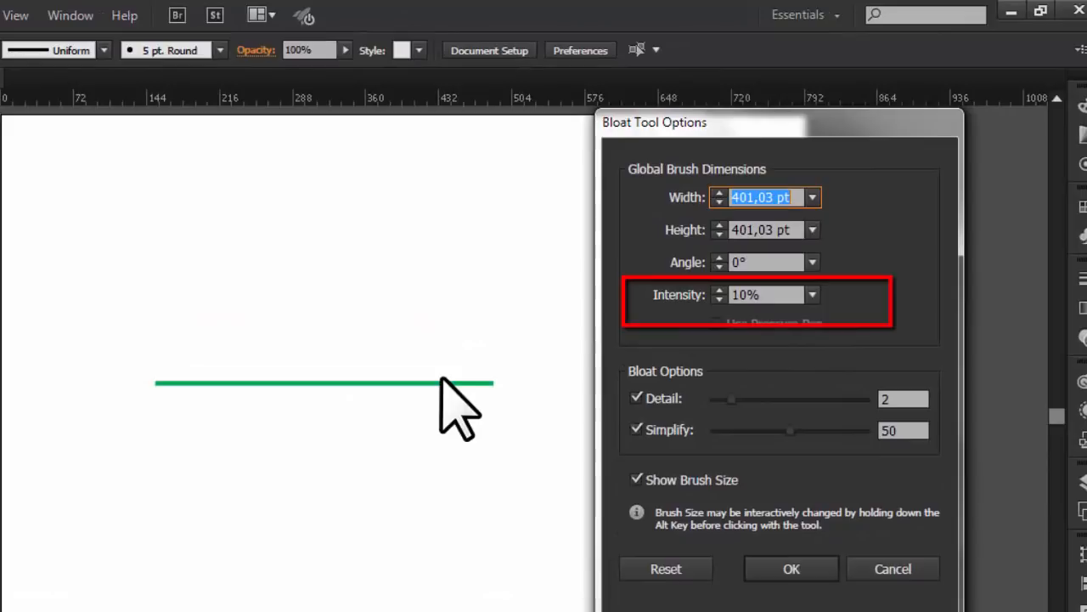
left_click(812, 293)
left_click(832, 433)
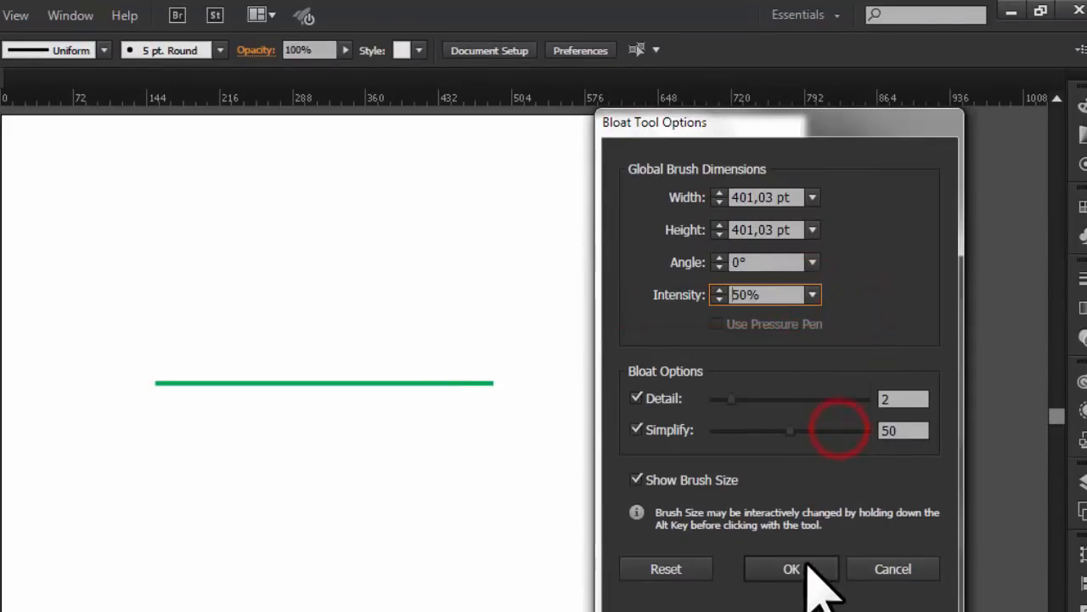
left_click(803, 567)
left_click(323, 355)
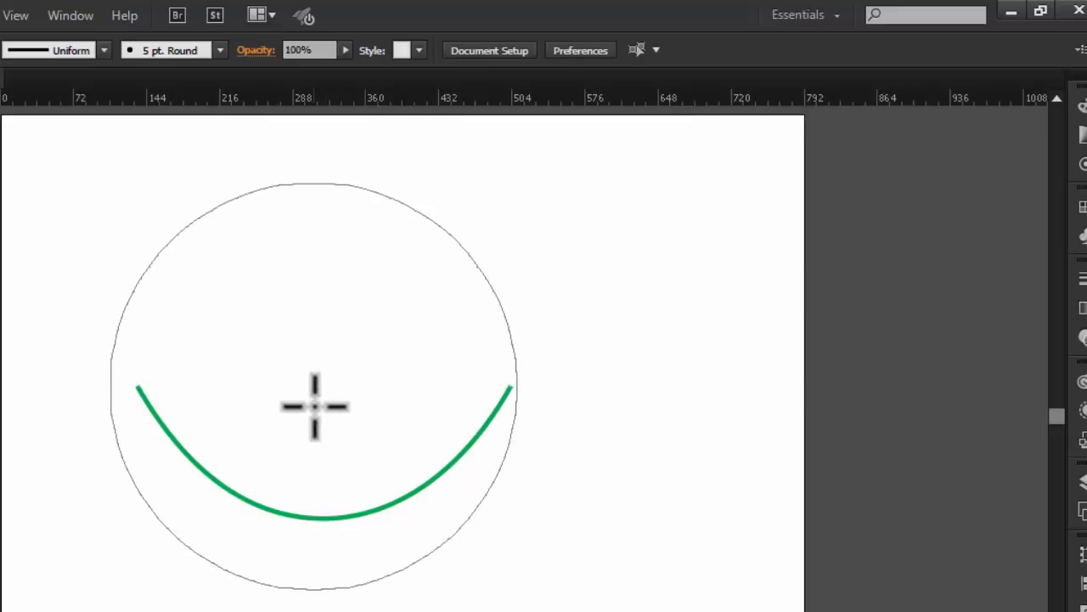
key("ctrl+z")
- Set the Bloat intensity back to 10% and slowly bulge the whole line downward from above
double_click(0, 255)
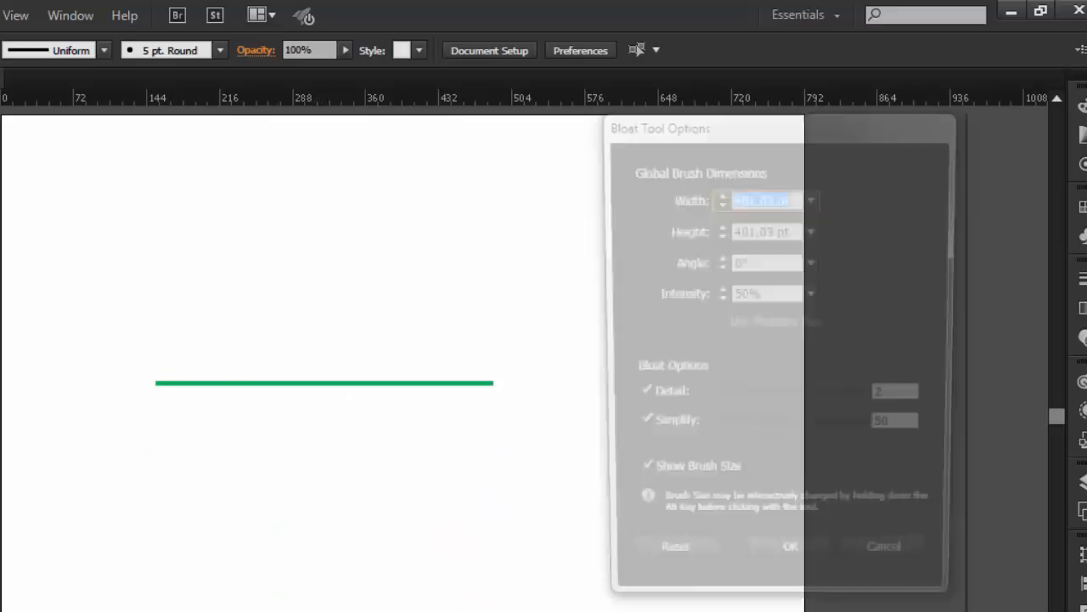
left_click(791, 567)
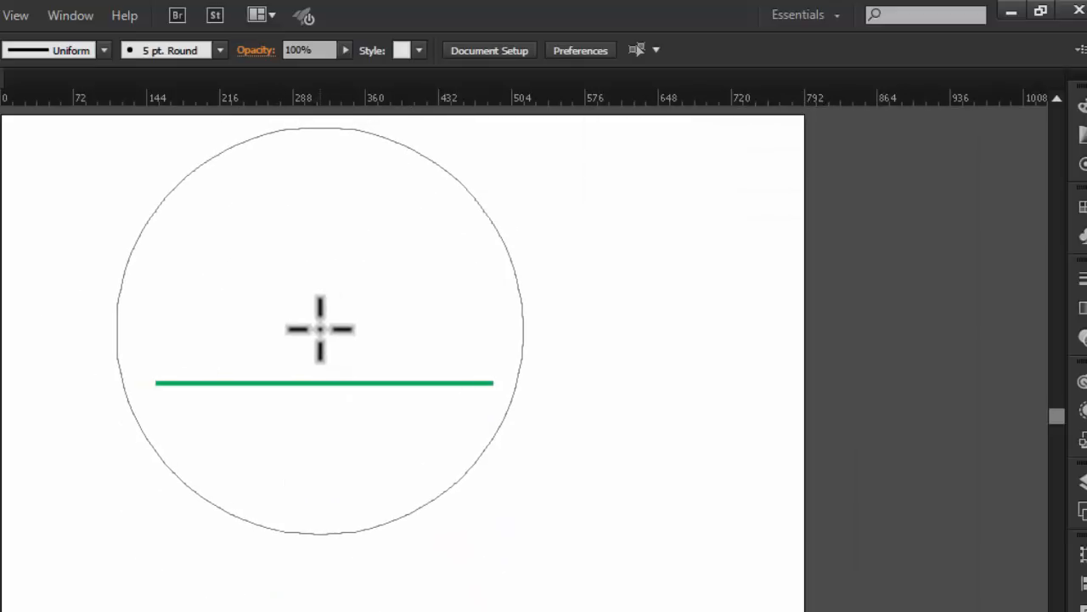
left_click_drag(320, 328, 321, 327)
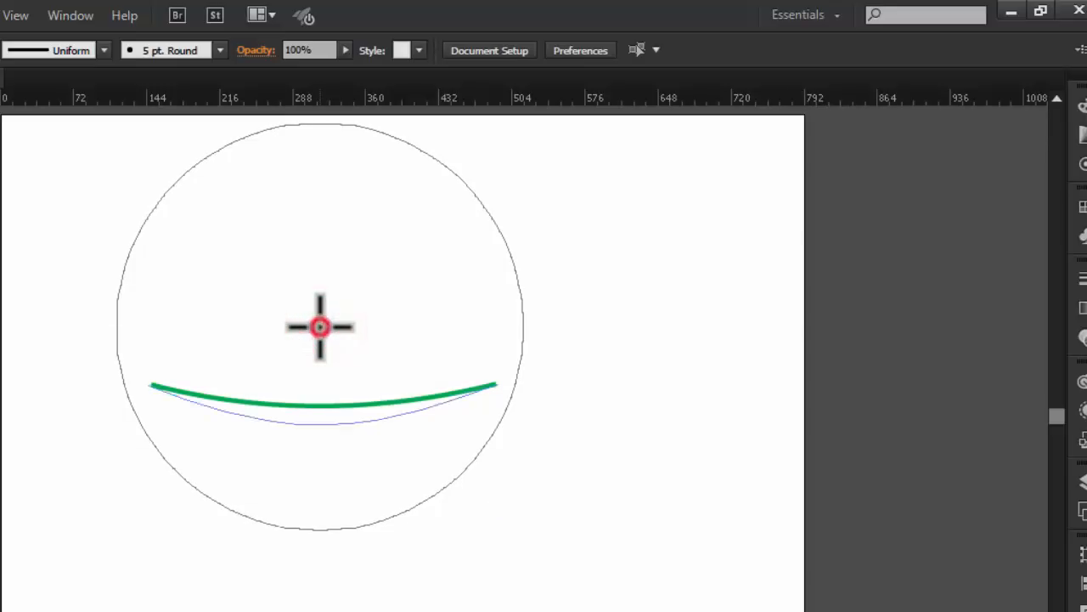
left_click_drag(321, 327, 321, 327)
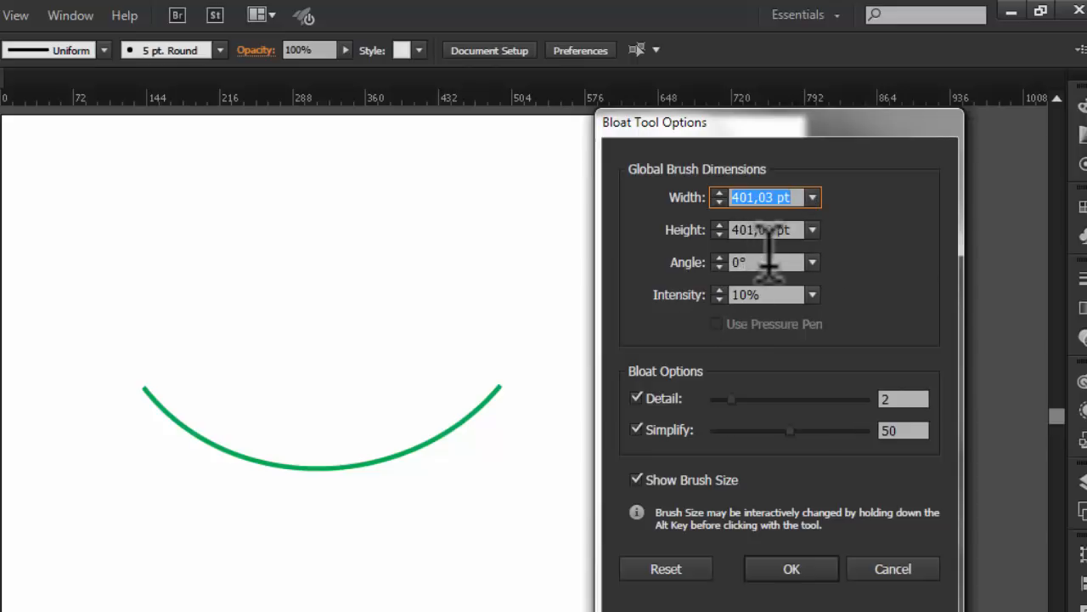
- Delete the curved line and draw a longer horizontal green line across most of the artboard's width
left_click(916, 570)
key("Delete")
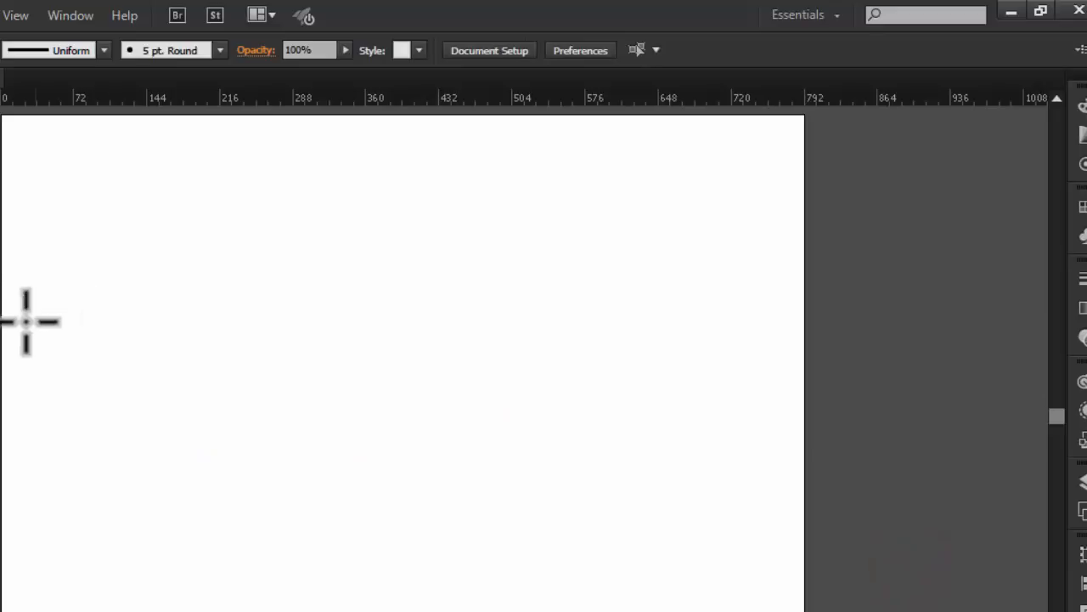
left_click_drag(98, 388, 699, 388)
left_click(197, 300)
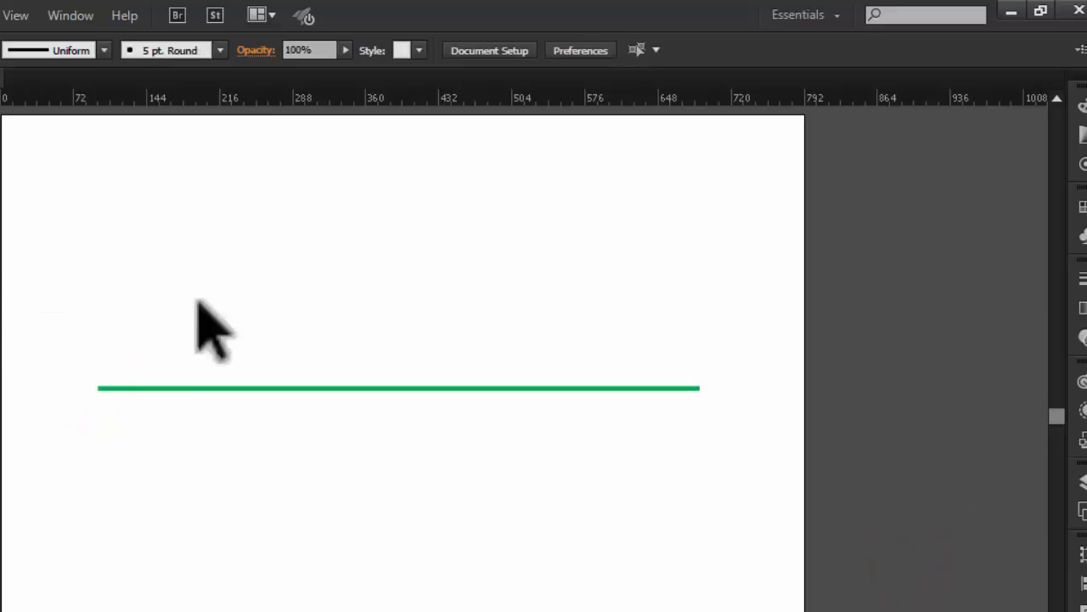
- Set the Bloat brush to a width of 90 pt and a height of 150 pt
left_click_drag(757, 126, 816, 117)
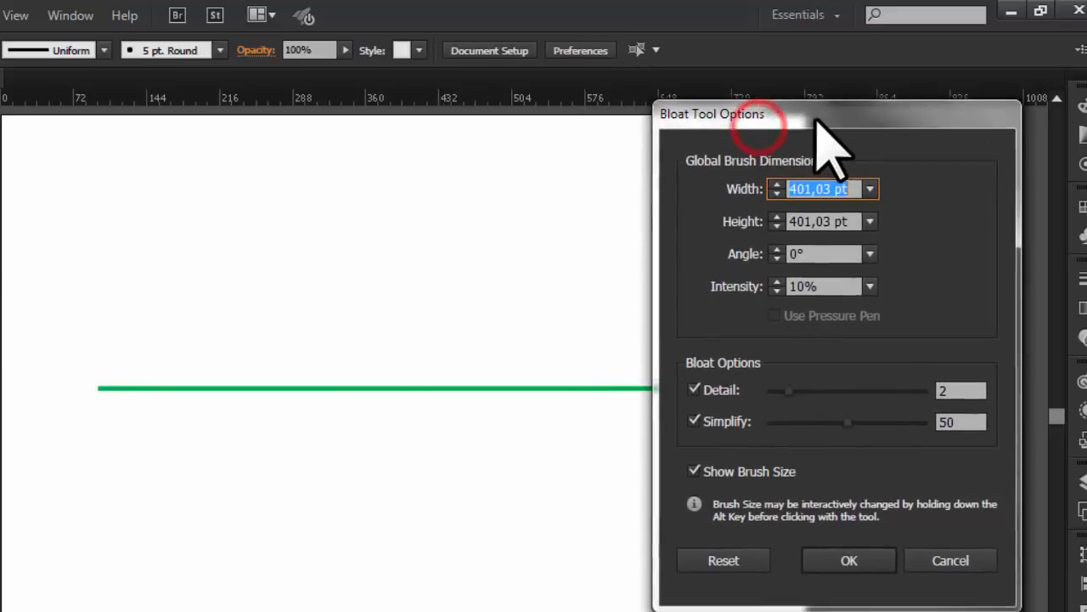
left_click(870, 188)
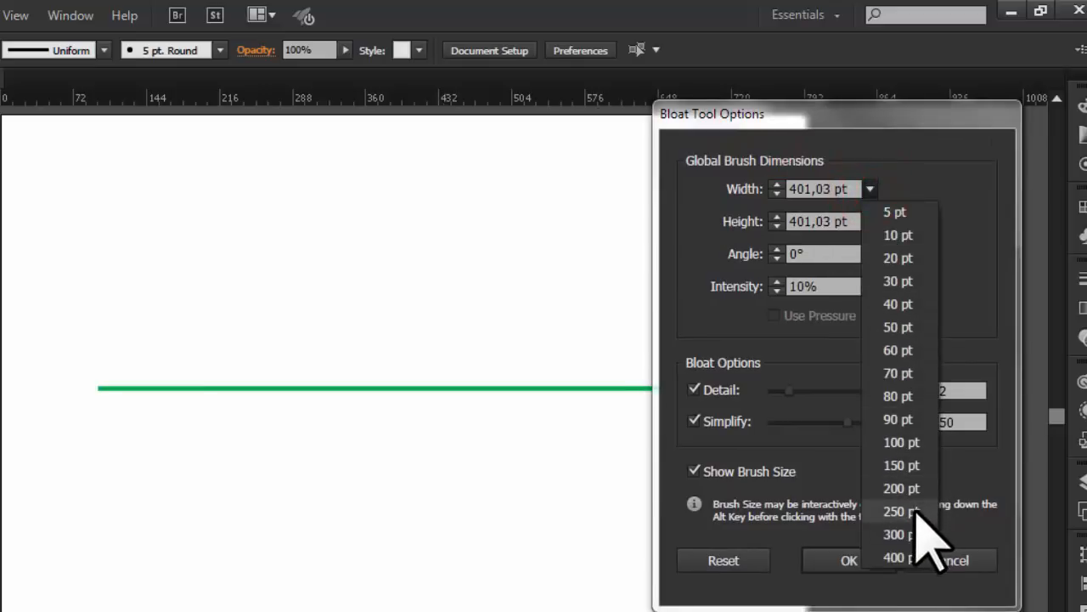
left_click(907, 420)
left_click(870, 225)
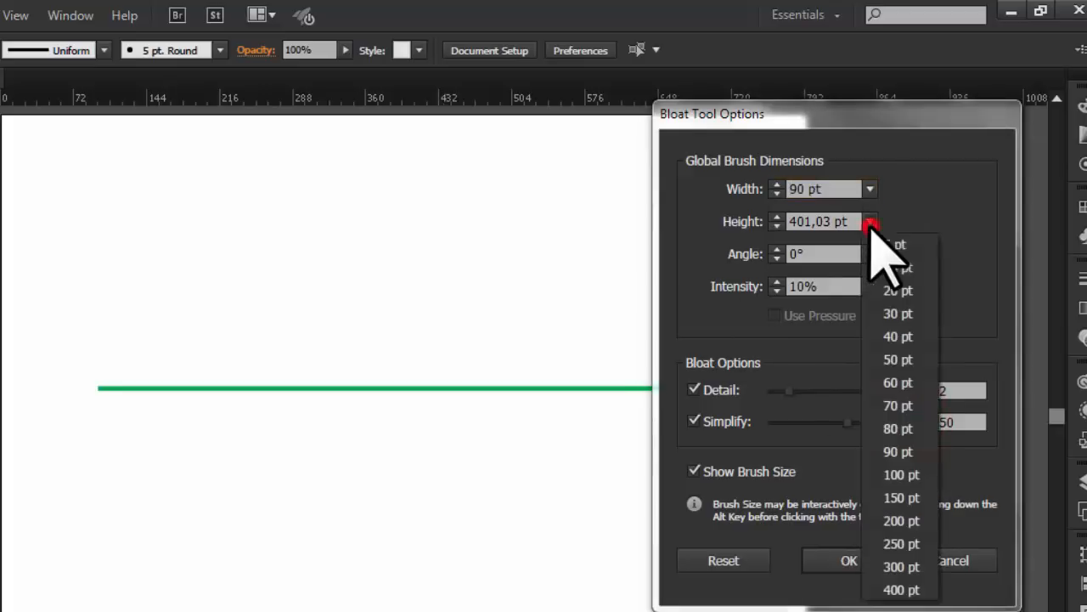
left_click(900, 498)
left_click(875, 564)
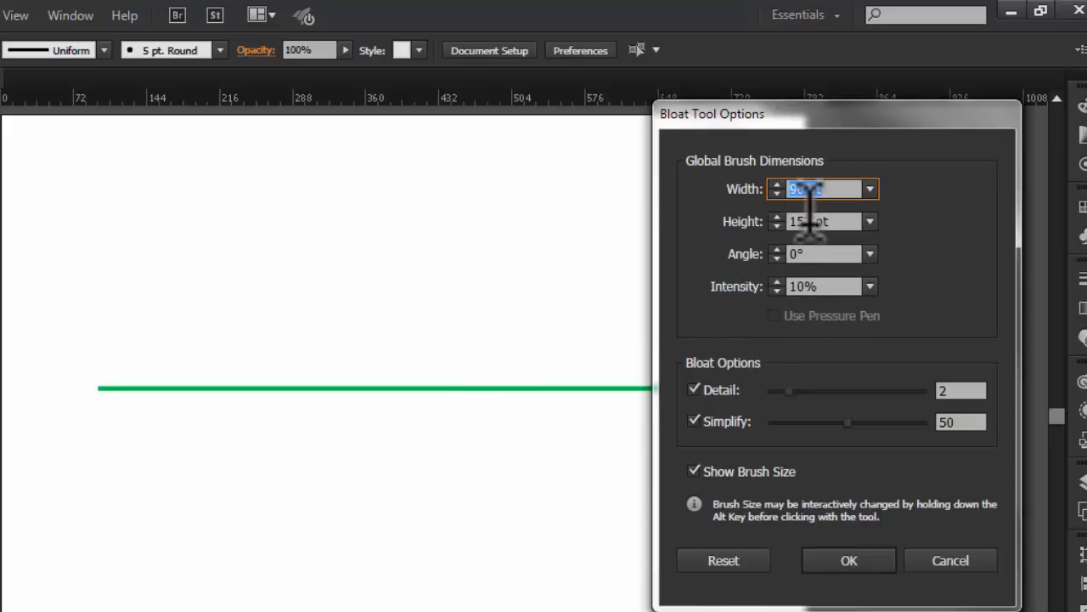
- Set the Bloat brush angle to -45° so the oval brush leans to the right
left_click(870, 253)
left_click(893, 392)
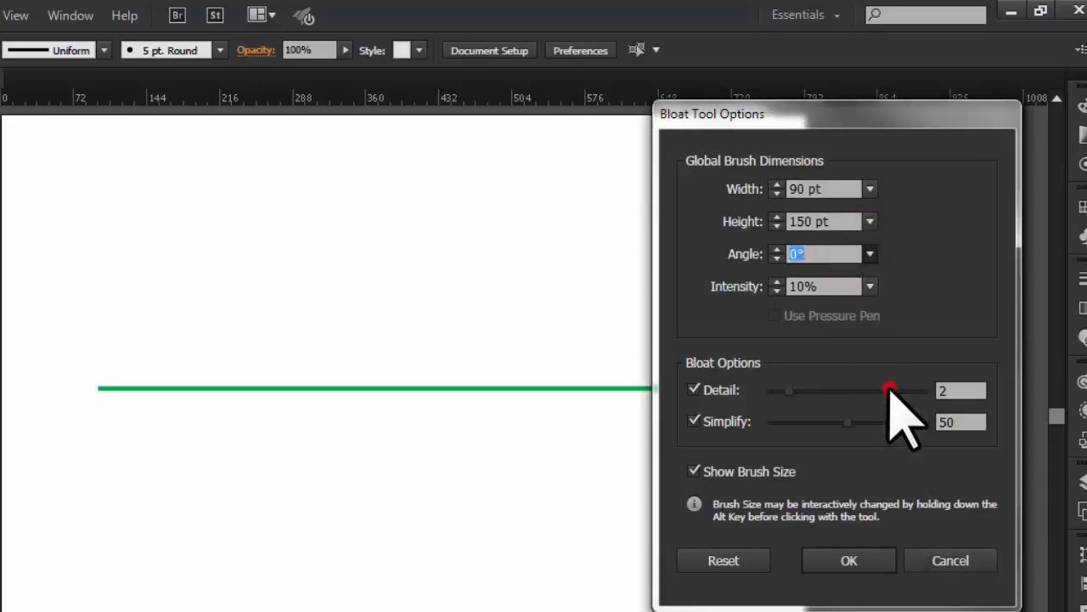
left_click(849, 558)
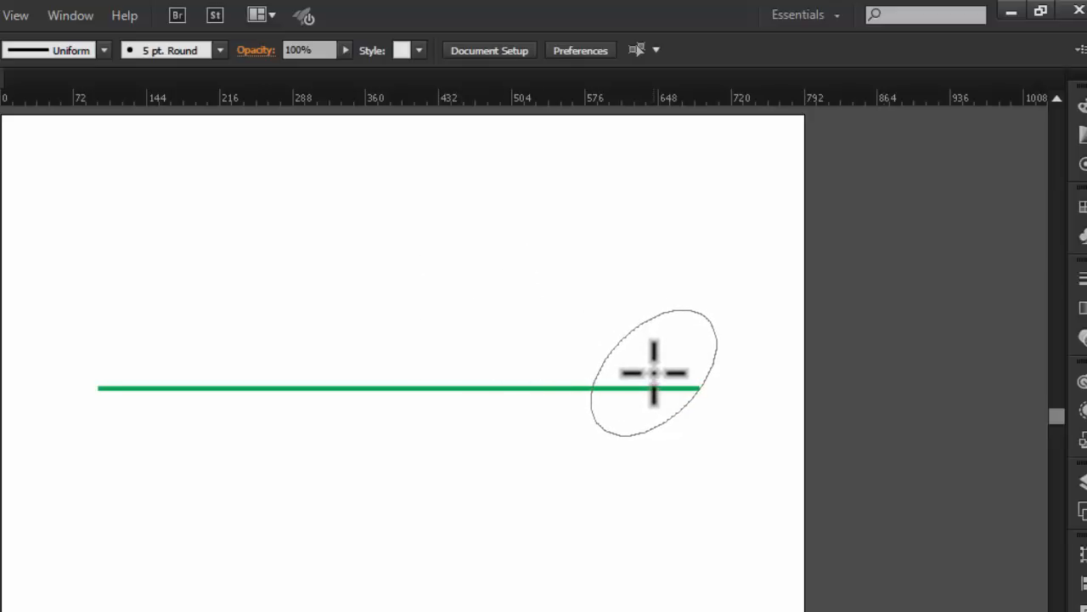
- Bulge the line alternately downward and upward with the tilted brush, working from its right end to its left end
left_click_drag(651, 372, 654, 374)
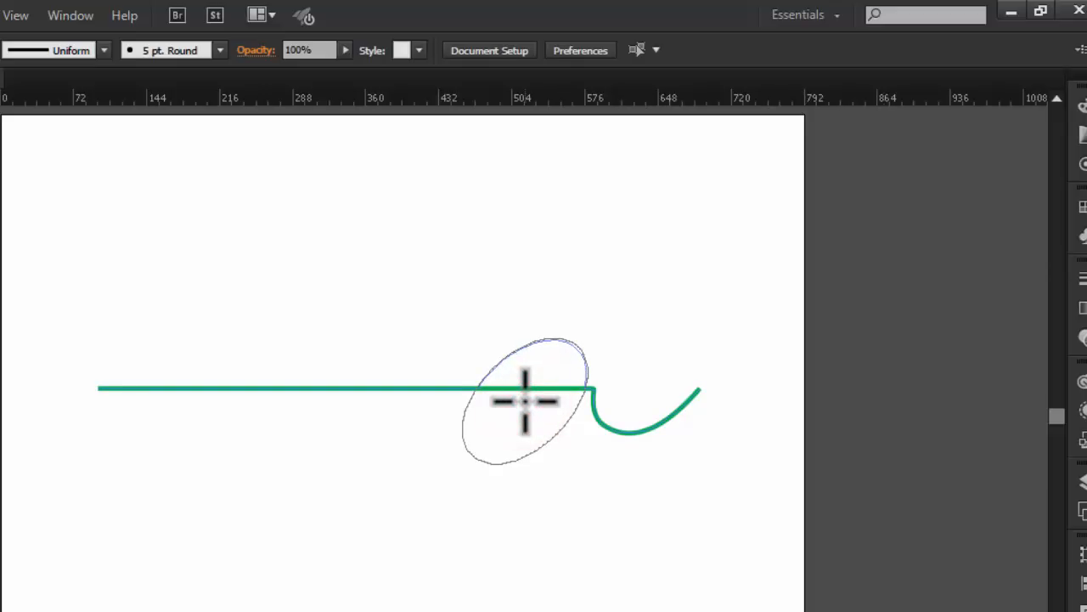
mouse_move(525, 401)
left_mouse_down()
mouse_move(518, 372)
mouse_move(583, 374)
left_mouse_up()
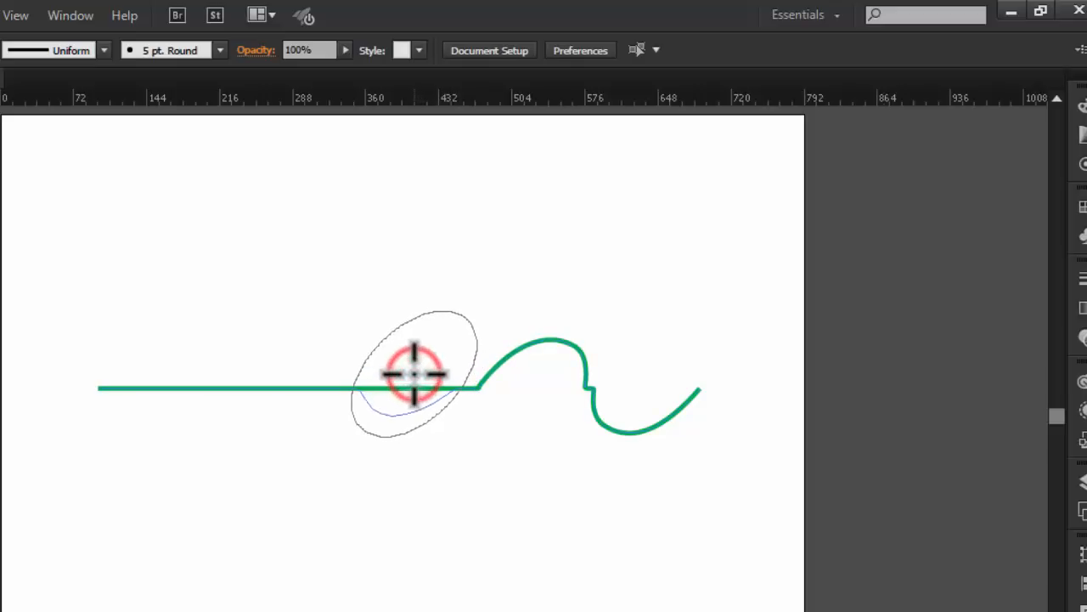
left_click_drag(415, 374, 415, 373)
left_click(272, 396)
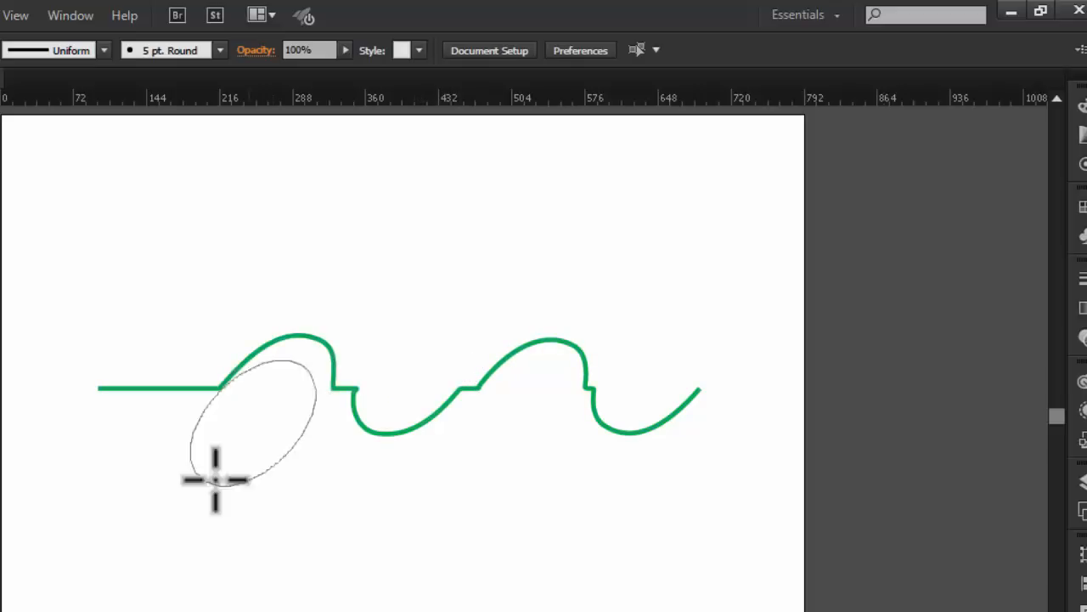
left_click(162, 368)
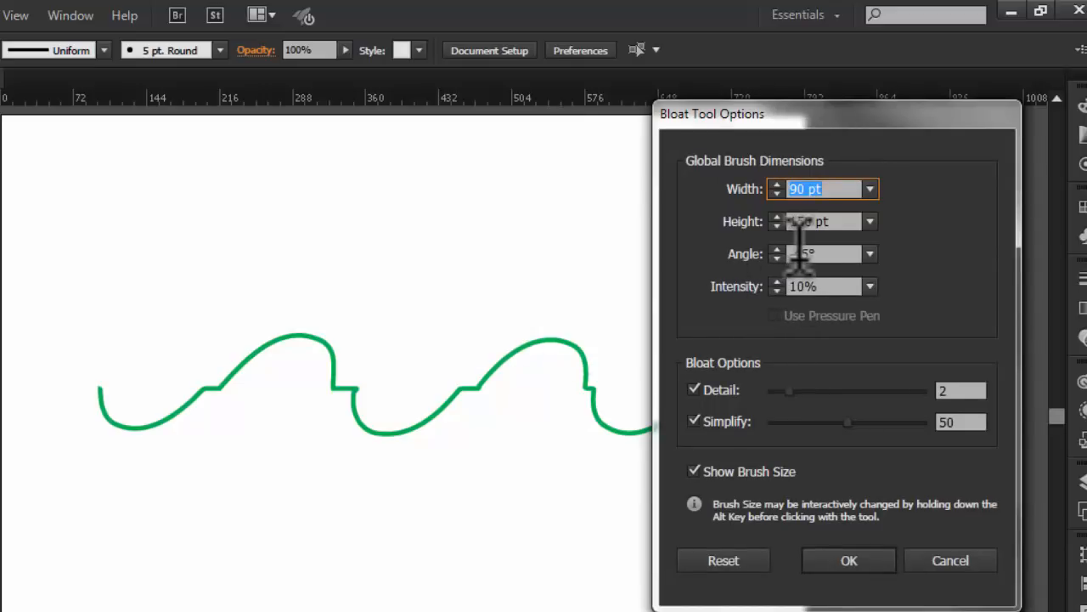
- Reset the Bloat tool options to their defaults, and replace the wave with a long, thin green-outlined rectangle
left_click(721, 558)
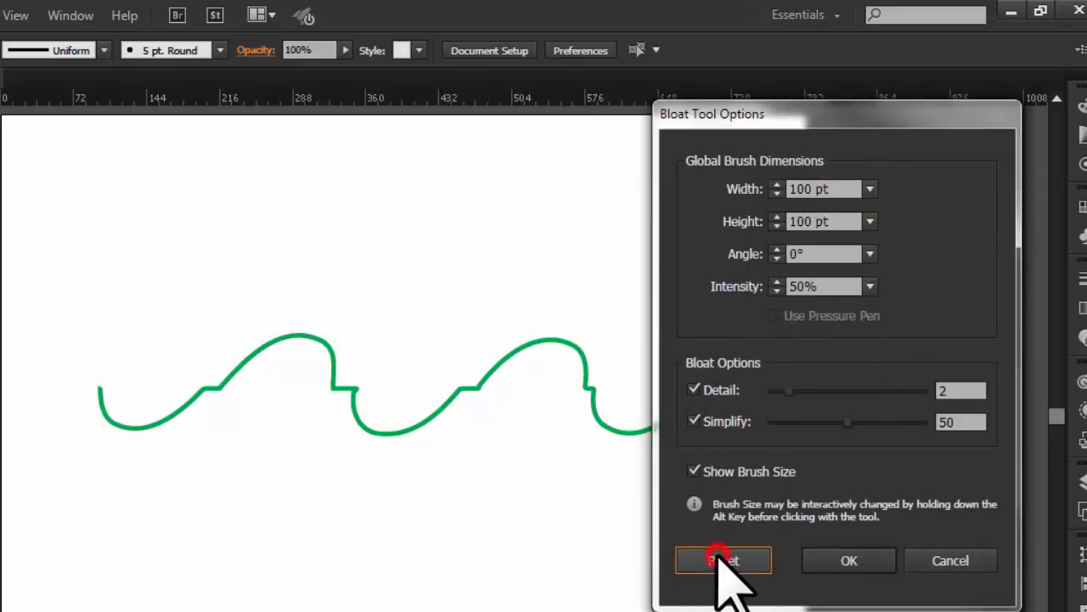
left_click_drag(16, 164, 81, 163)
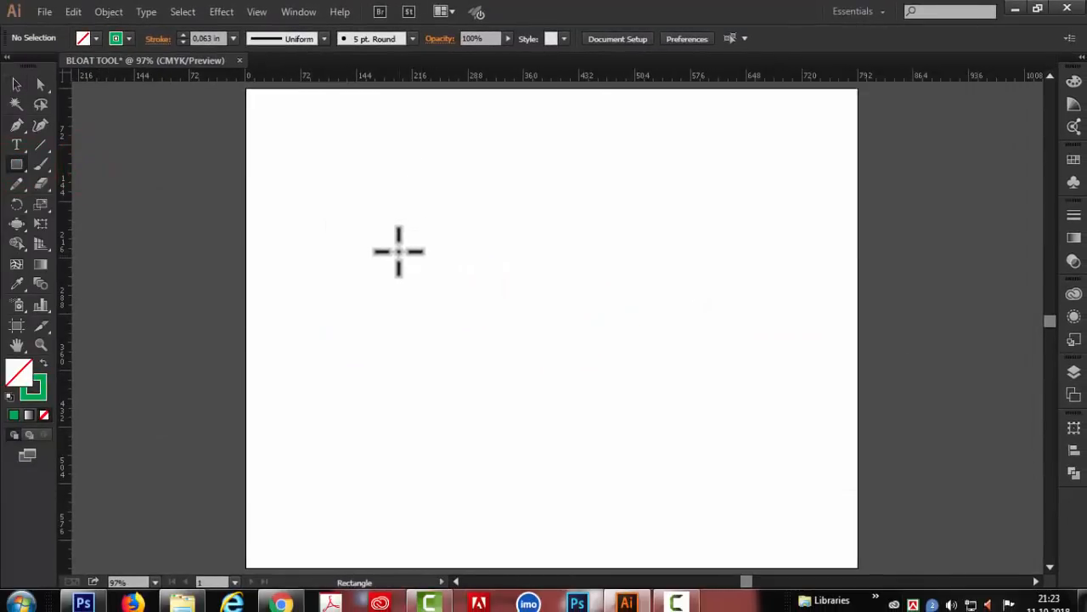
left_click_drag(399, 251, 762, 294)
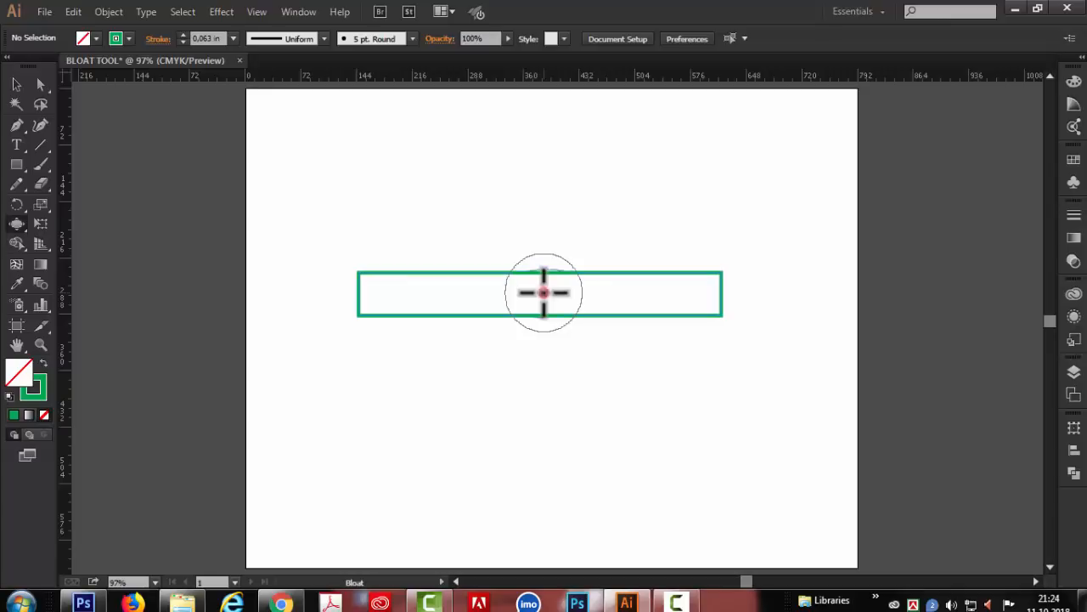
- Bulge the thin rectangle into round shapes at its middle, its right end and its left end
left_click(543, 291)
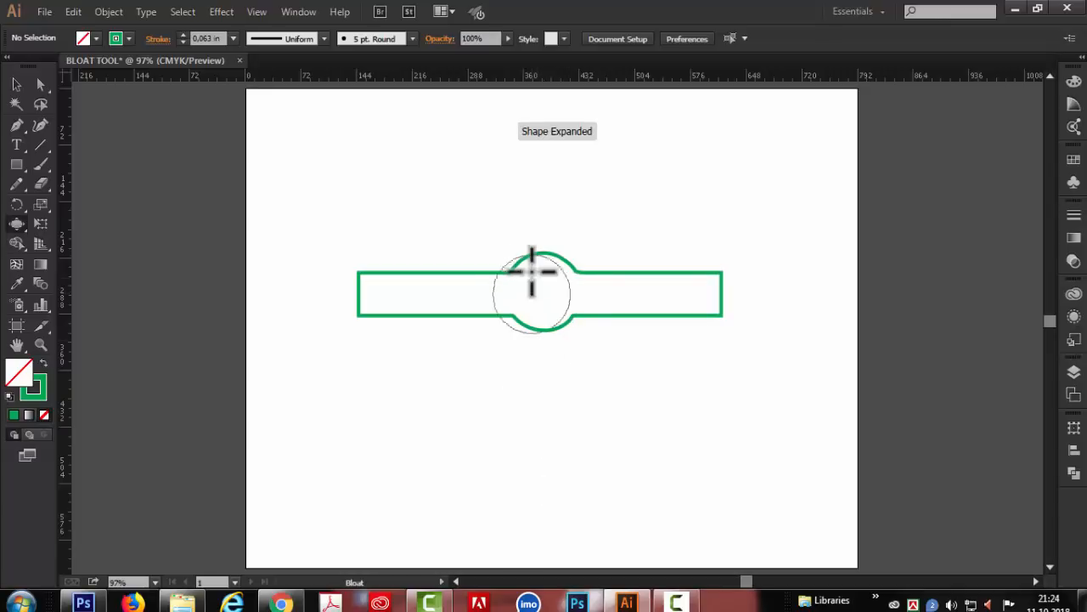
left_click(691, 294)
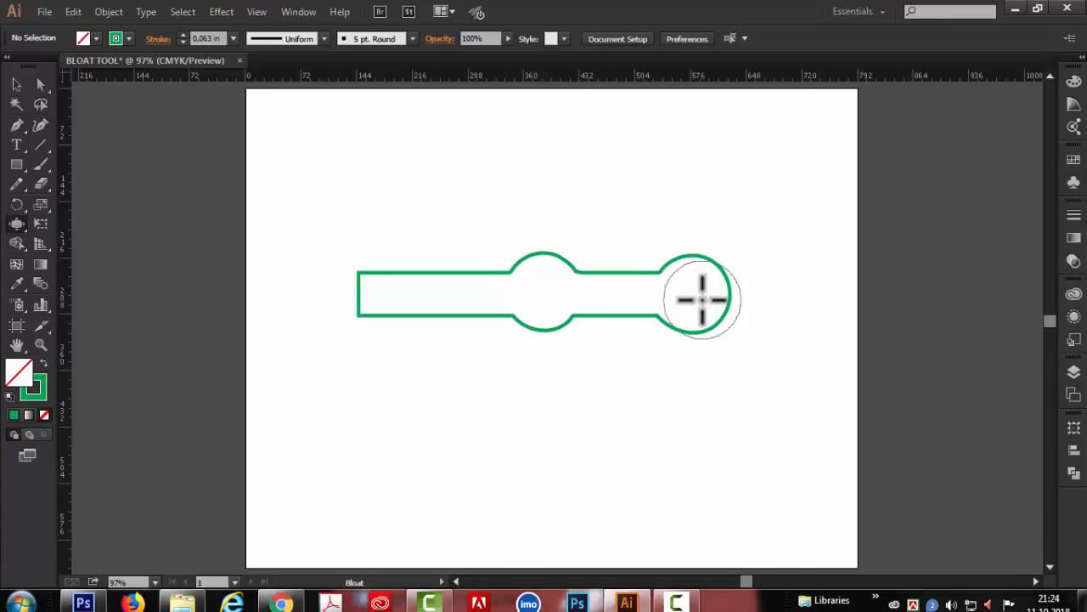
left_click(390, 292)
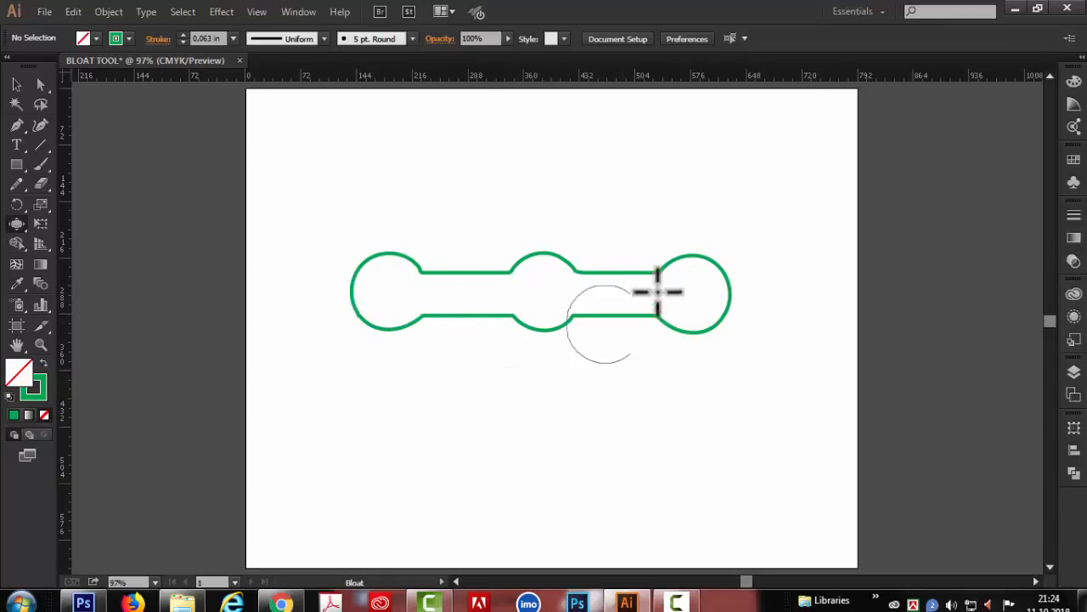
- Select the whole bulged shape and give it a red fill
left_click(16, 85)
left_click_drag(326, 199, 815, 463)
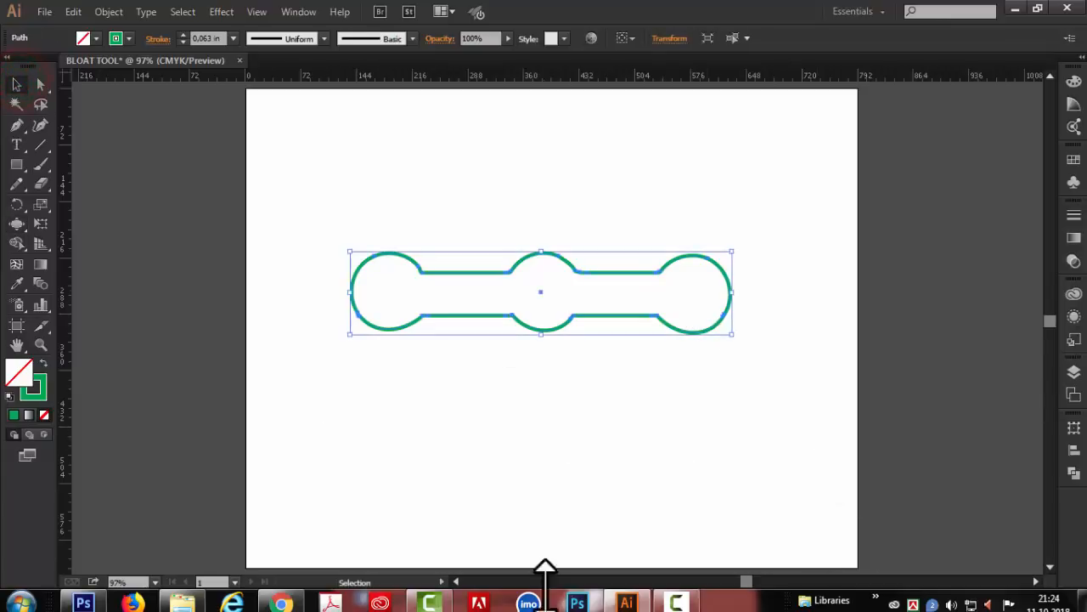
left_click(96, 38)
left_click(77, 88)
left_click(335, 200)
- Delete the bulged shape and draw a red-filled, green-outlined rectangle about 279 by 214 pt near the artboard's centre
left_click_drag(342, 206, 846, 350)
key("Delete")
left_click(19, 166)
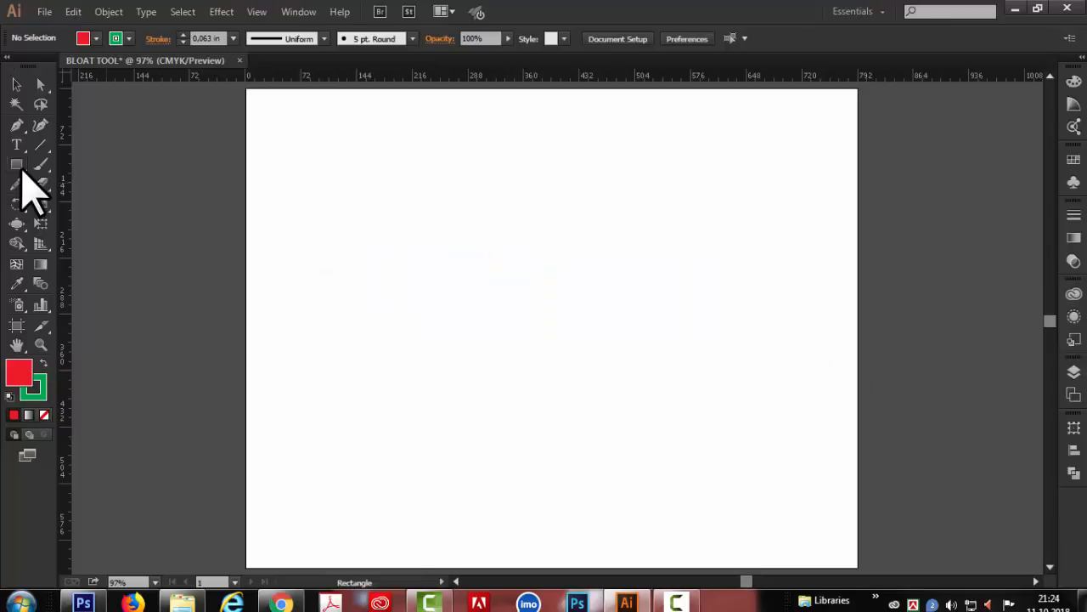
left_click_drag(432, 237, 648, 406)
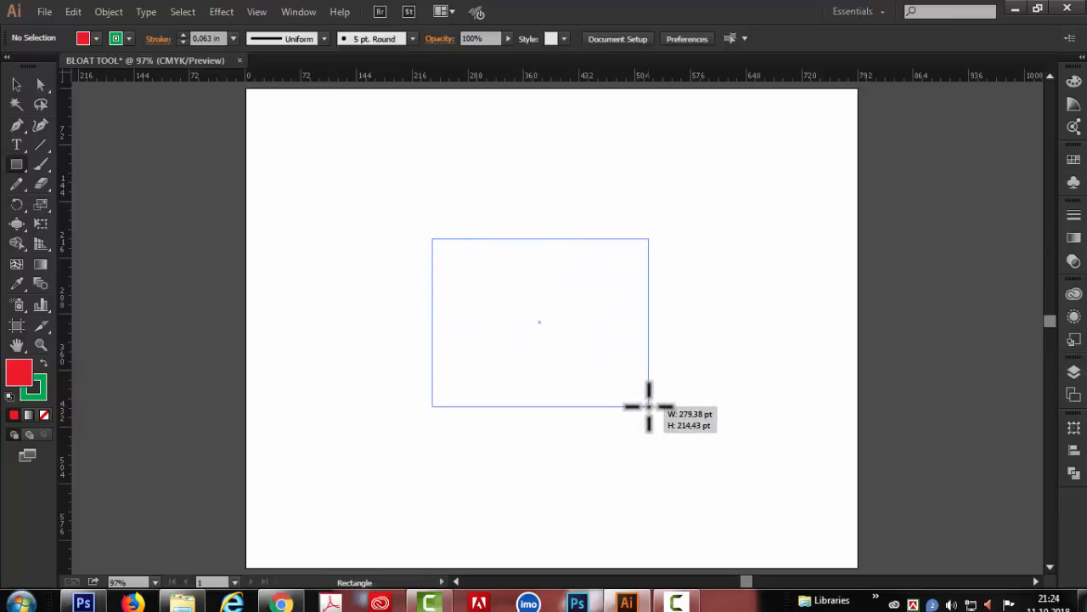
- Try denting the red rectangle's right edge inward with a Bloat brush enlarged to the rectangle's height, and undo it
left_click(17, 224)
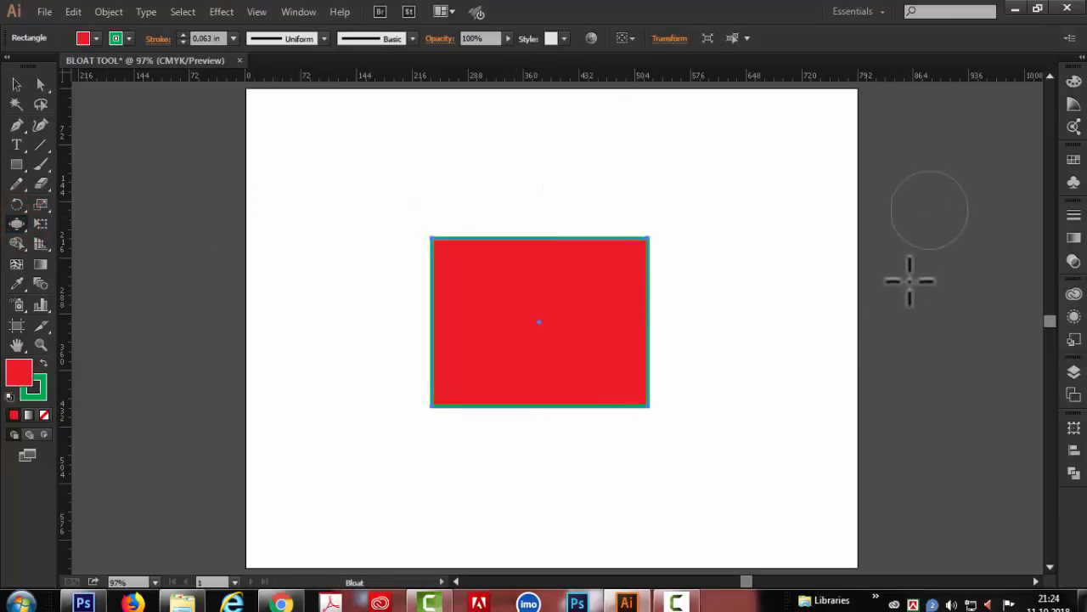
left_click_drag(736, 285, 784, 280)
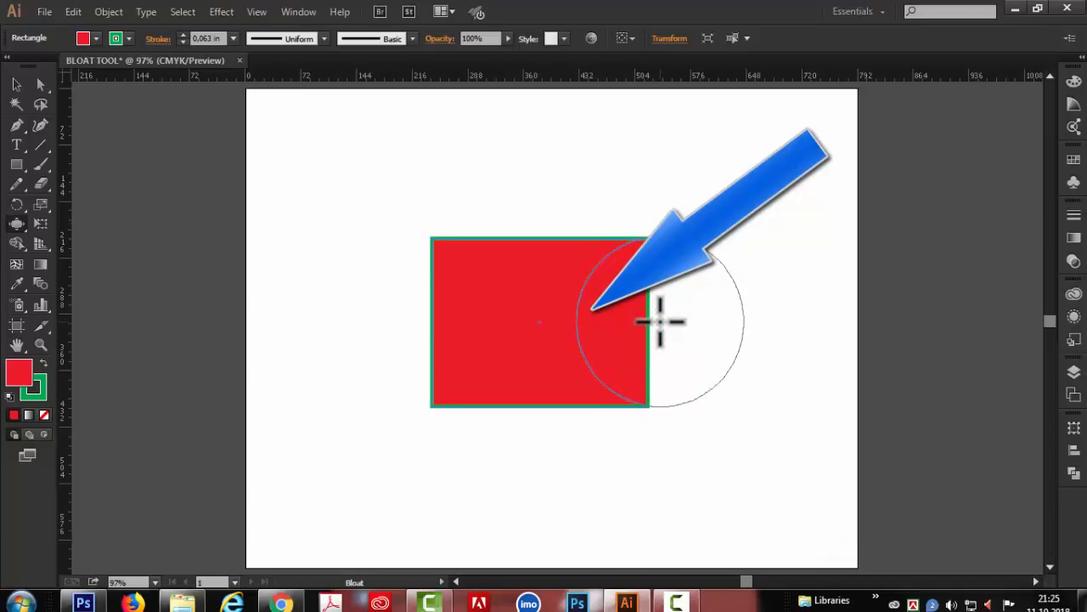
left_click(660, 321)
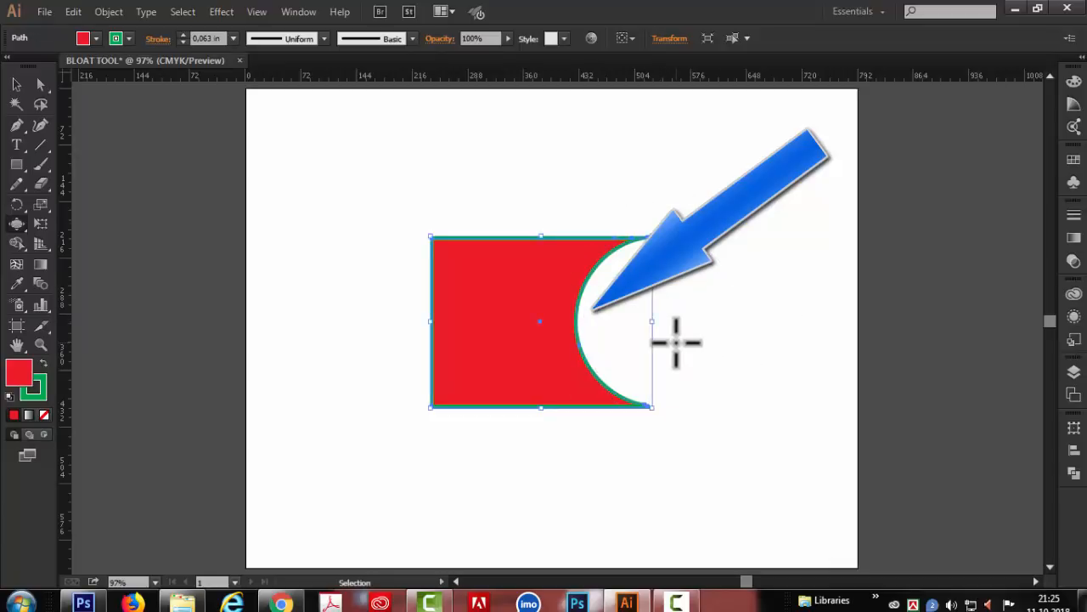
key("ctrl+z")
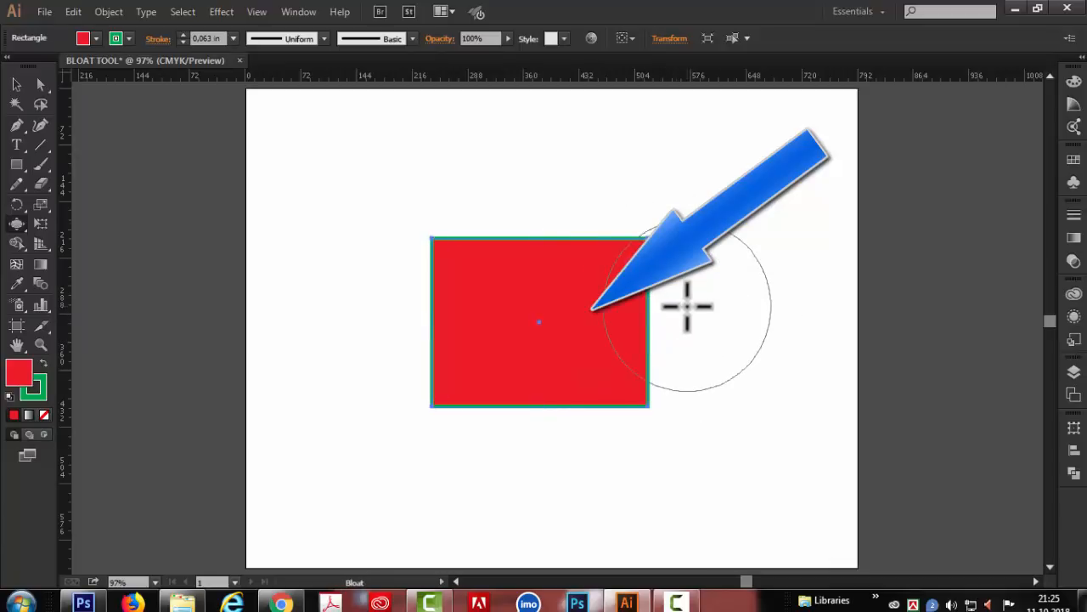
- Try bulging the rectangle's right edge outward from inside, undo it, and try the same on its upper edge
left_click(633, 319)
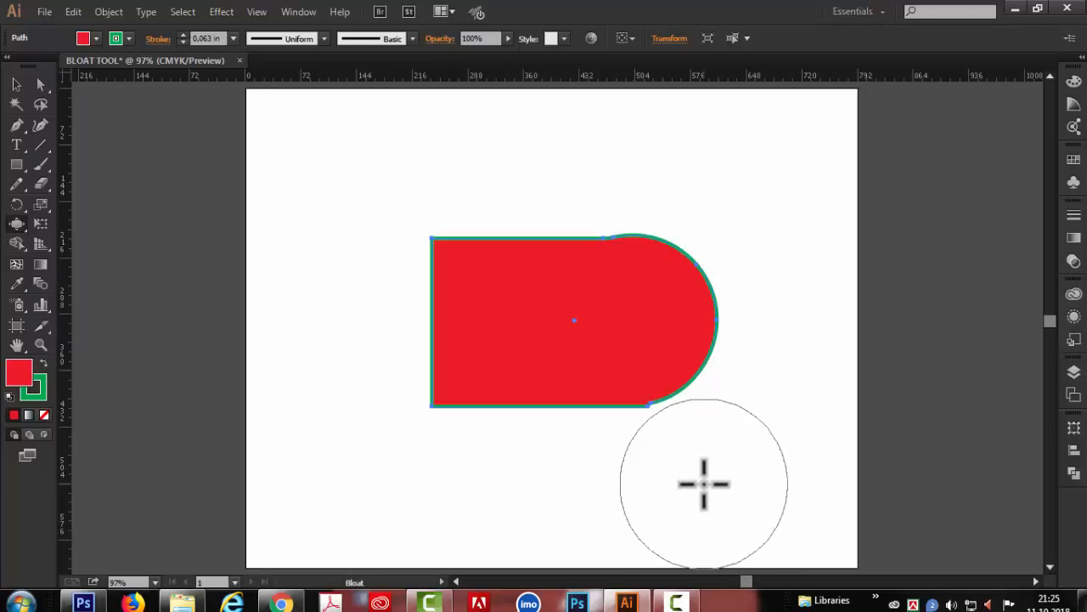
key("ctrl+z")
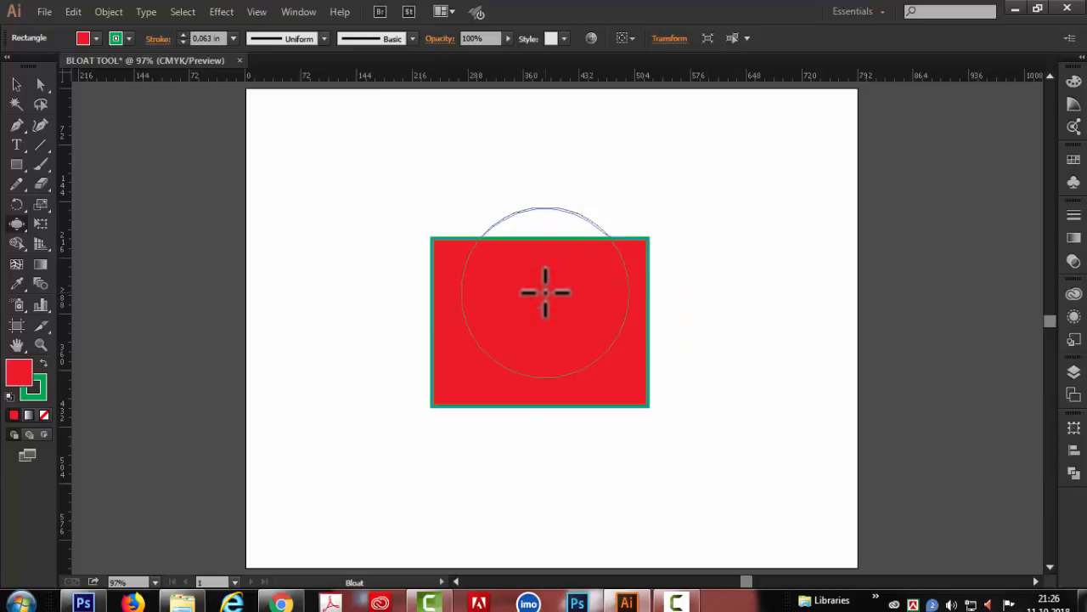
mouse_move(545, 291)
left_mouse_down()
mouse_move(544, 322)
mouse_move(536, 278)
mouse_move(507, 291)
left_mouse_up()
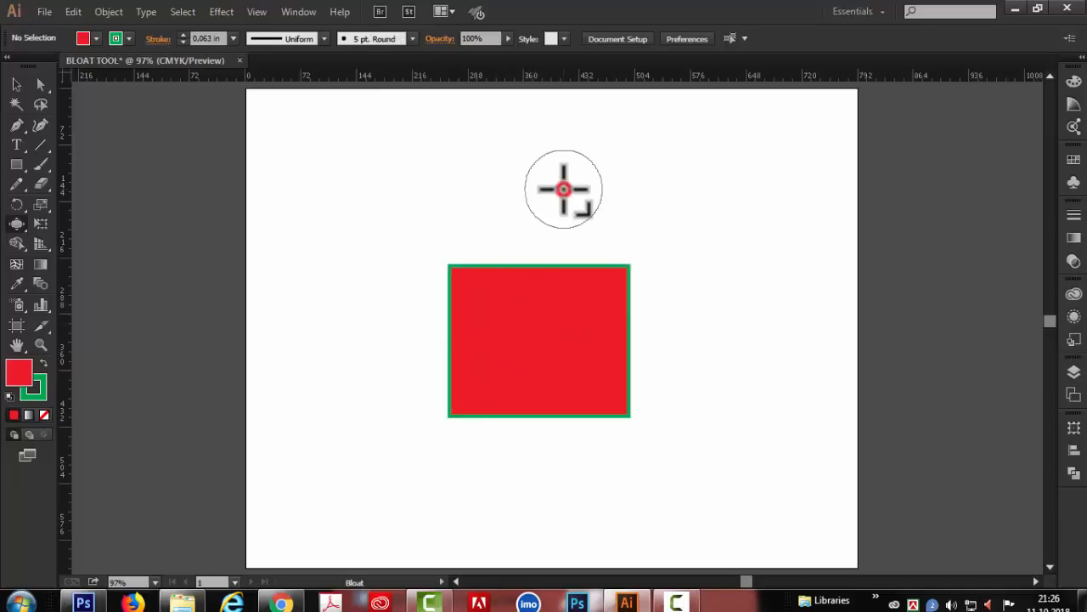
- Enlarge the Bloat brush and bulge the smaller red rectangle's upper edge at its middle and both lower corners outward
left_click_drag(564, 189, 587, 190)
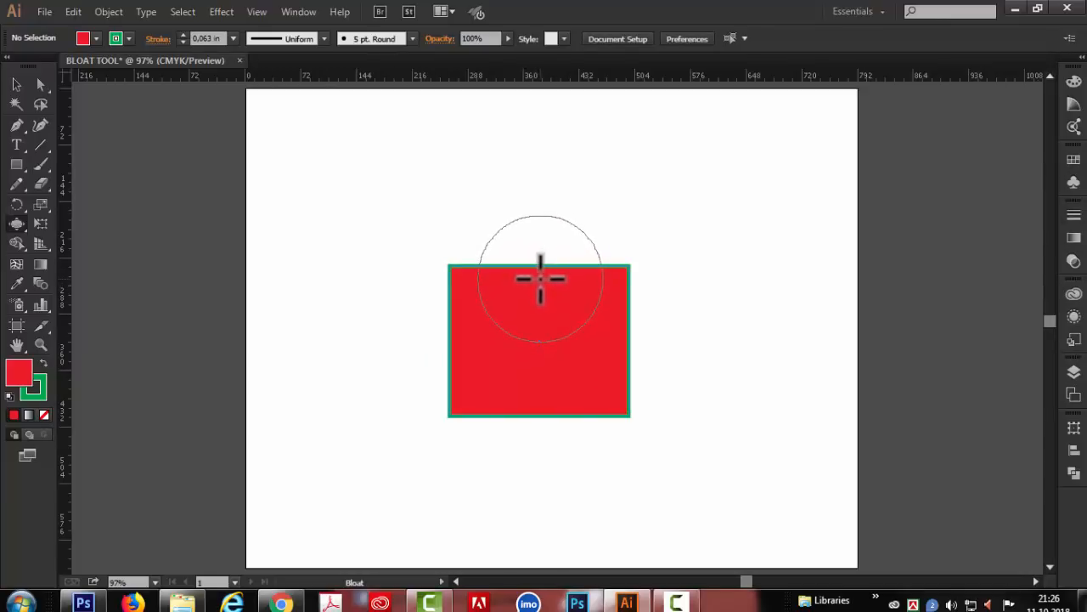
left_click(540, 278)
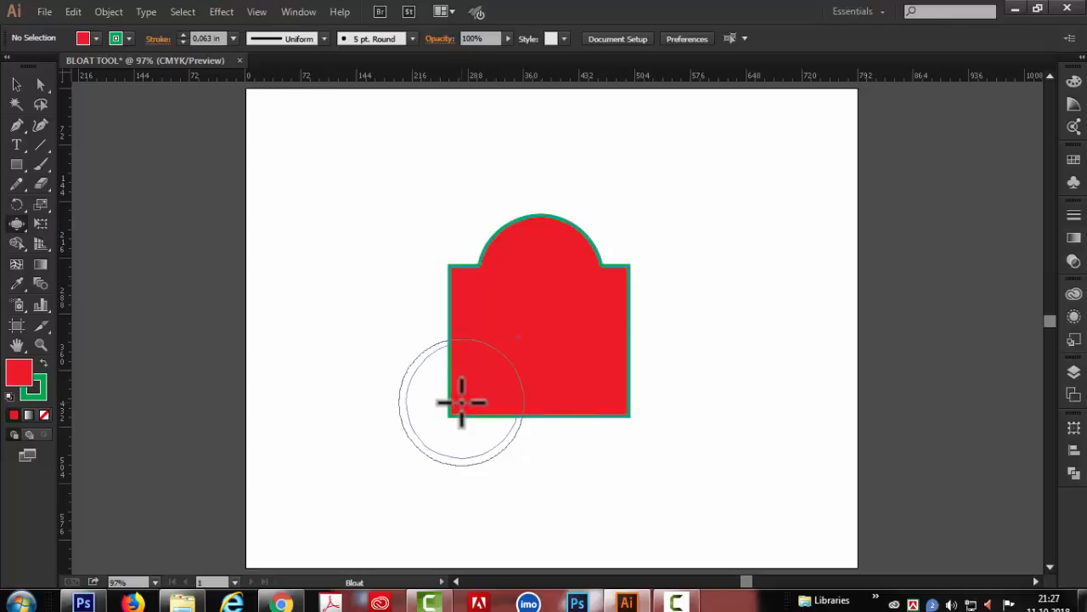
mouse_move(461, 401)
left_mouse_down()
mouse_move(425, 428)
mouse_move(450, 417)
left_mouse_up()
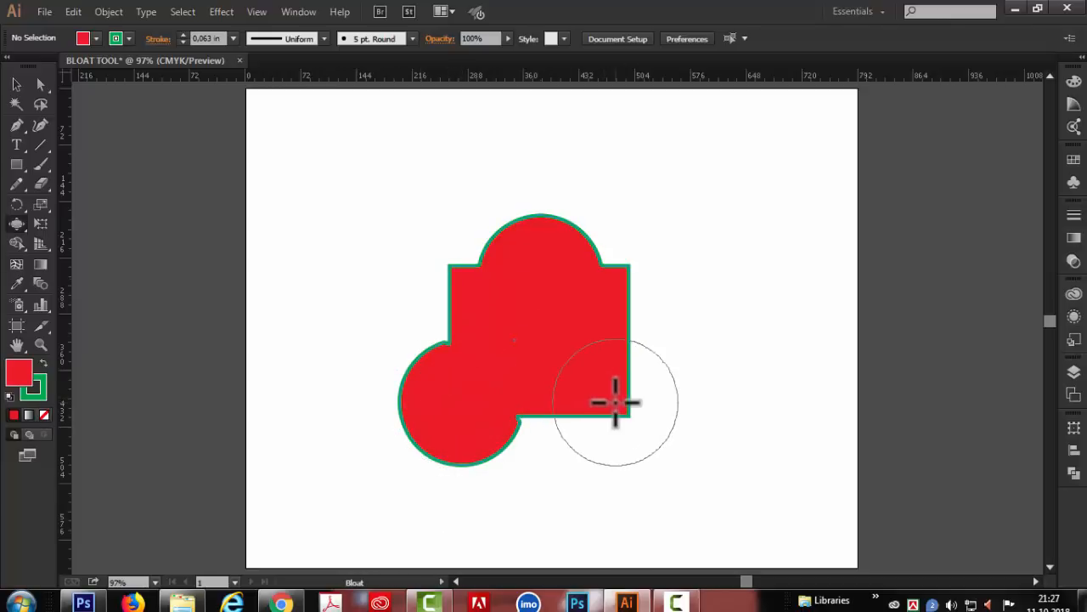
left_click_drag(615, 401, 617, 403)
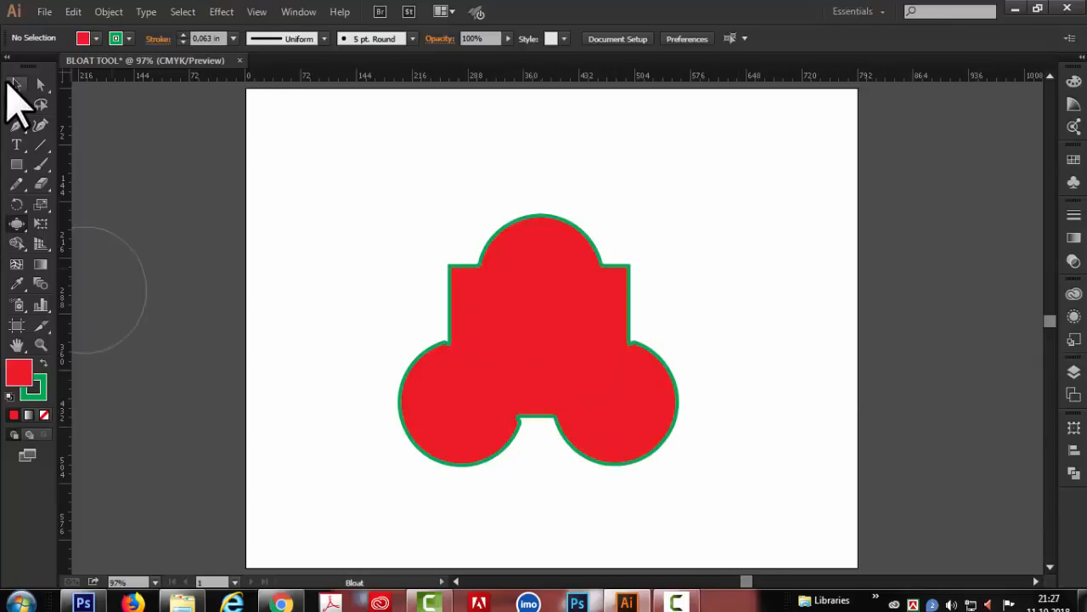
- Delete the bulged shape and draw a roughly square red rectangle with a green outline near the artboard's centre
left_click(13, 83)
left_click_drag(369, 176, 511, 429)
key("Delete")
left_click(15, 163)
mouse_move(461, 275)
left_mouse_down()
mouse_move(626, 396)
mouse_move(643, 456)
left_mouse_up()
- Bloat the square's upper edge outward and dent its left, right and lower edges inward, leaving the shape deselected
left_click(17, 224)
left_click_drag(553, 286, 553, 286)
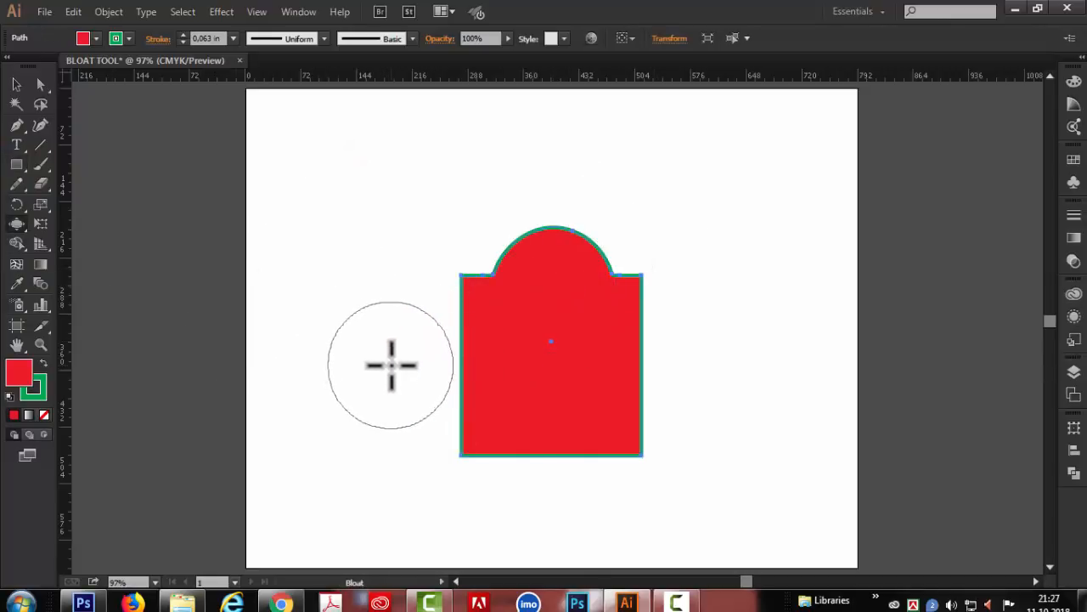
left_click_drag(445, 362, 445, 362)
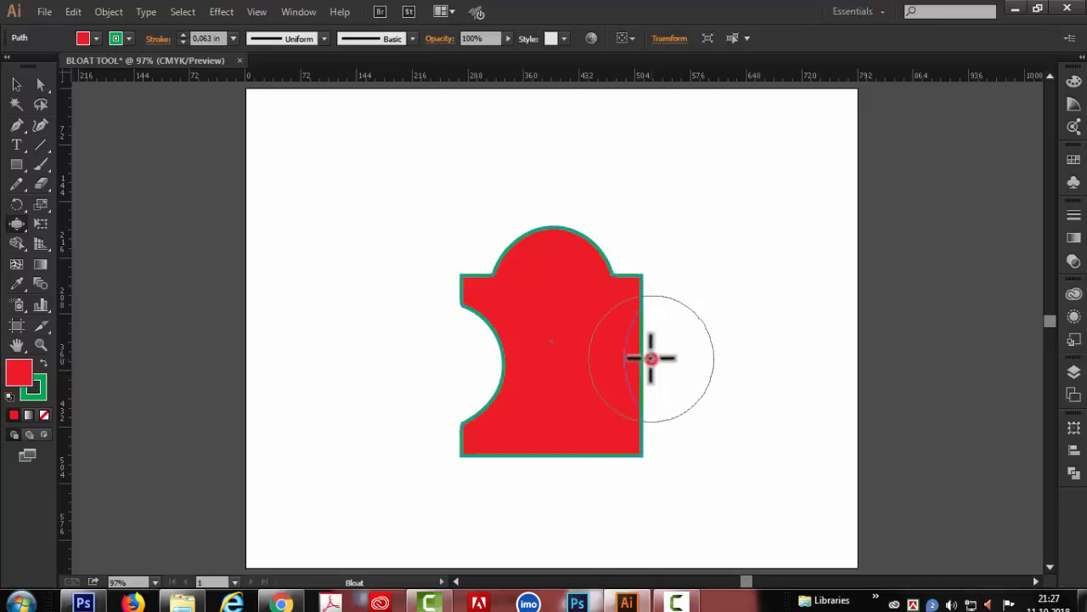
left_click_drag(651, 358, 650, 357)
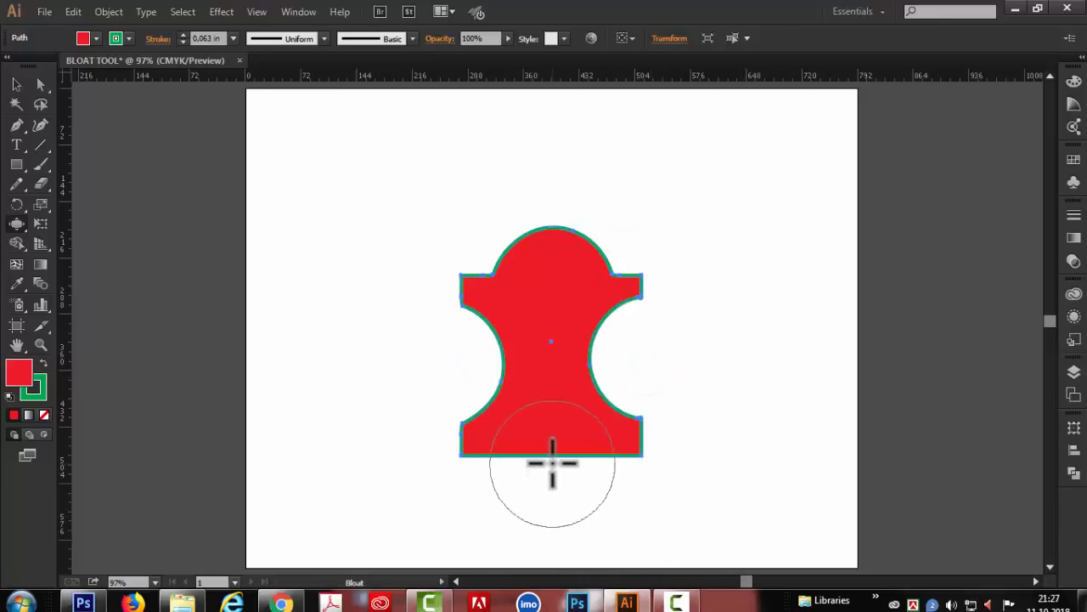
left_click_drag(555, 468, 555, 468)
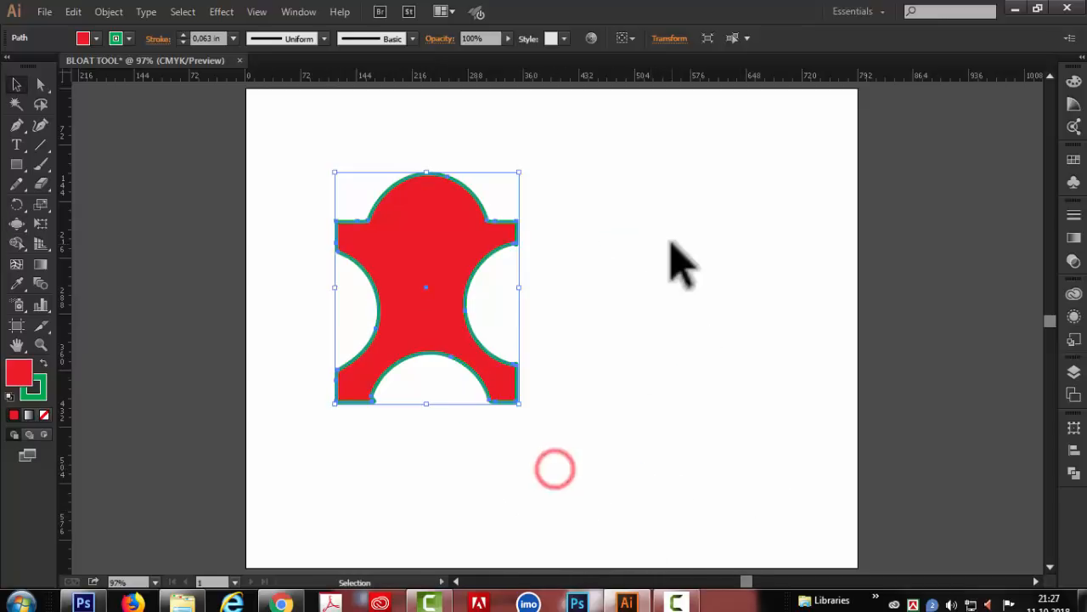
left_click(672, 243)
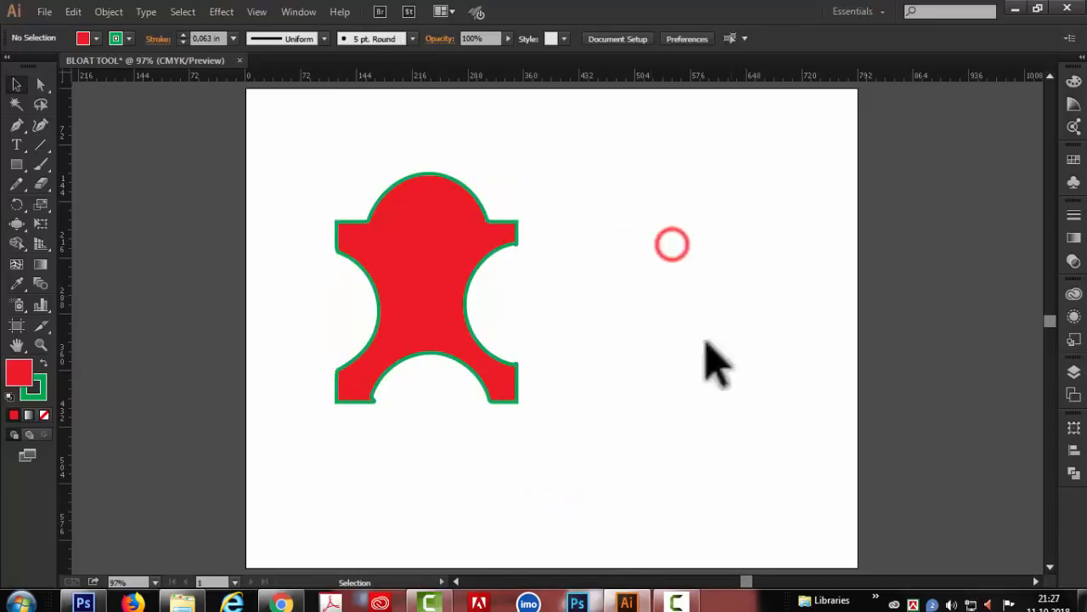
- Delete the dented shape and draw a long, thin red rectangle with a green outline across the artboard's upper half
left_click_drag(304, 157, 650, 493)
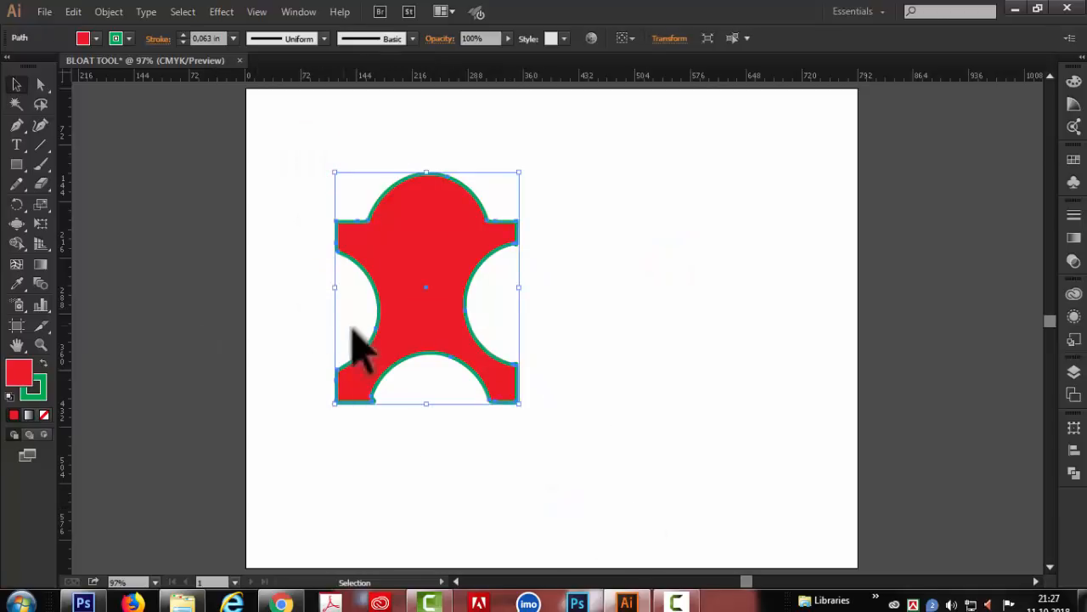
key("Delete")
key("m")
left_click_drag(316, 224, 793, 275)
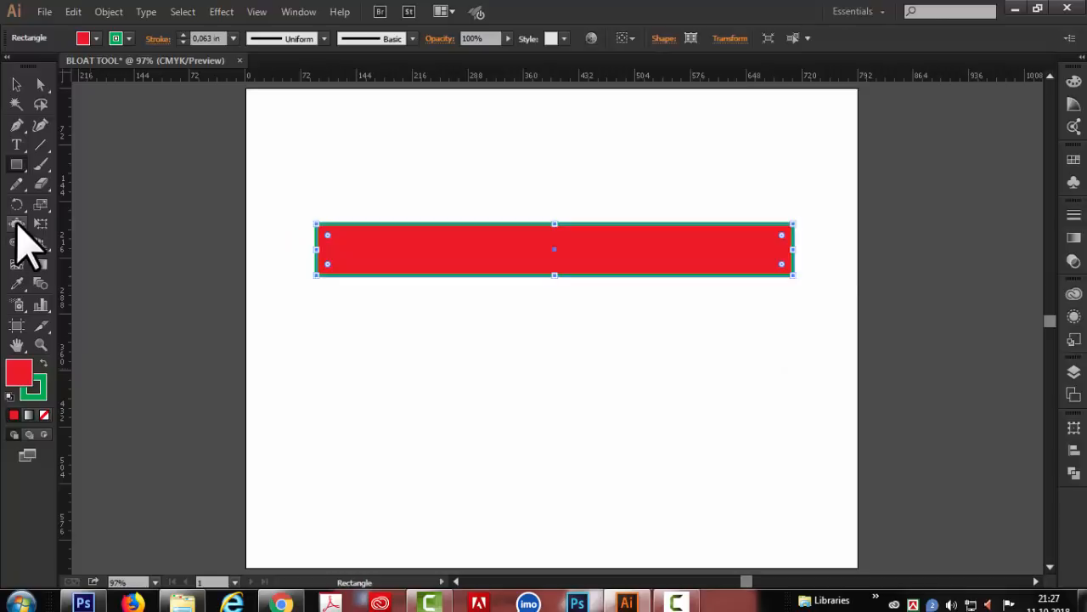
- Draw a wide blue rectangle without an outline across the artboard's middle and slightly enlarge the Bloat brush
left_click_drag(351, 272, 726, 379)
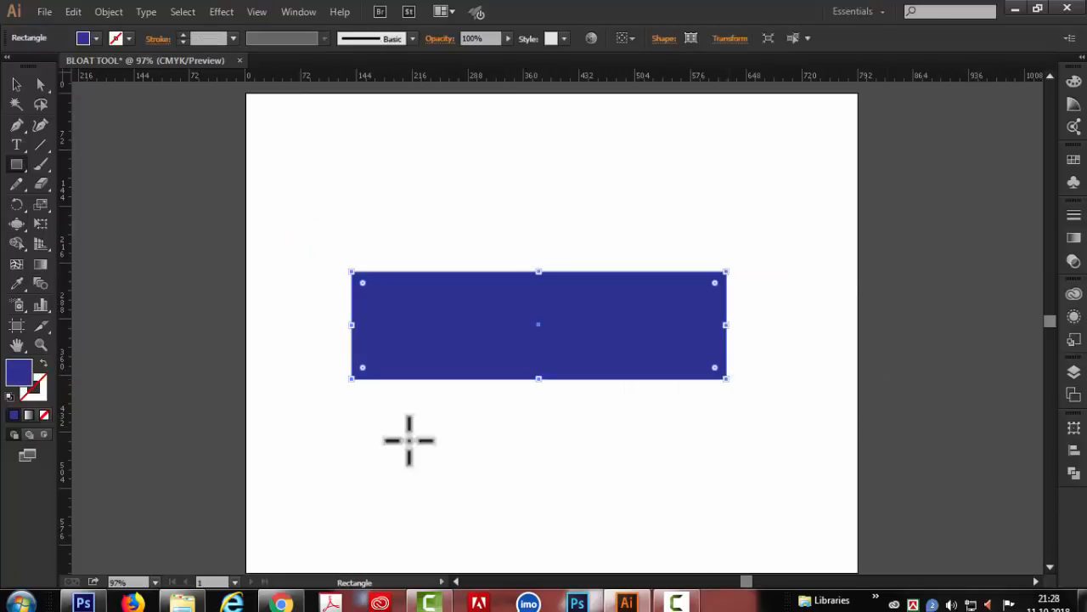
left_click(16, 224)
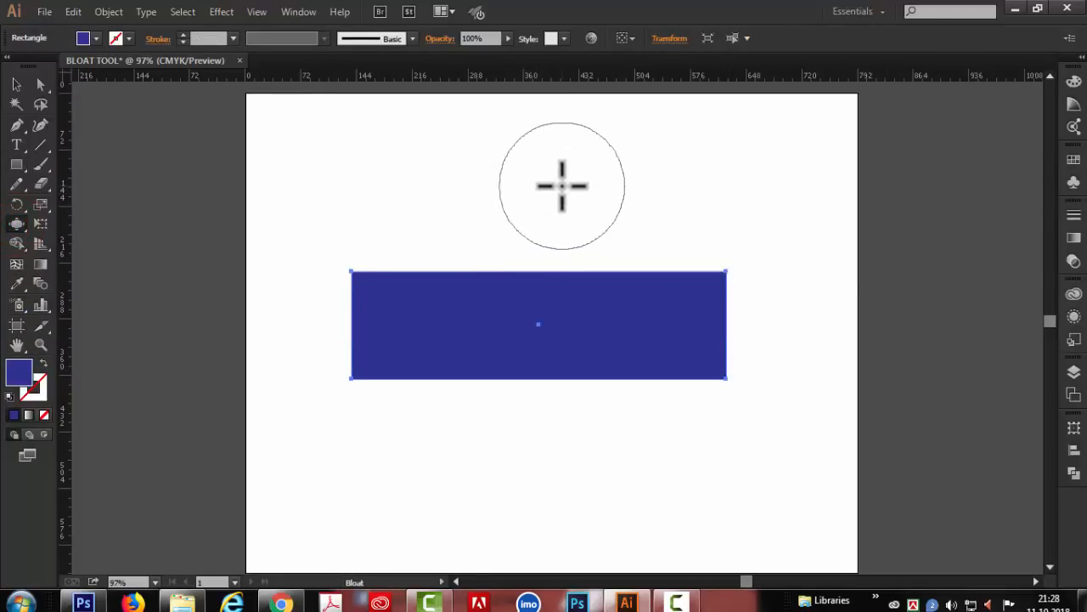
left_click(564, 183)
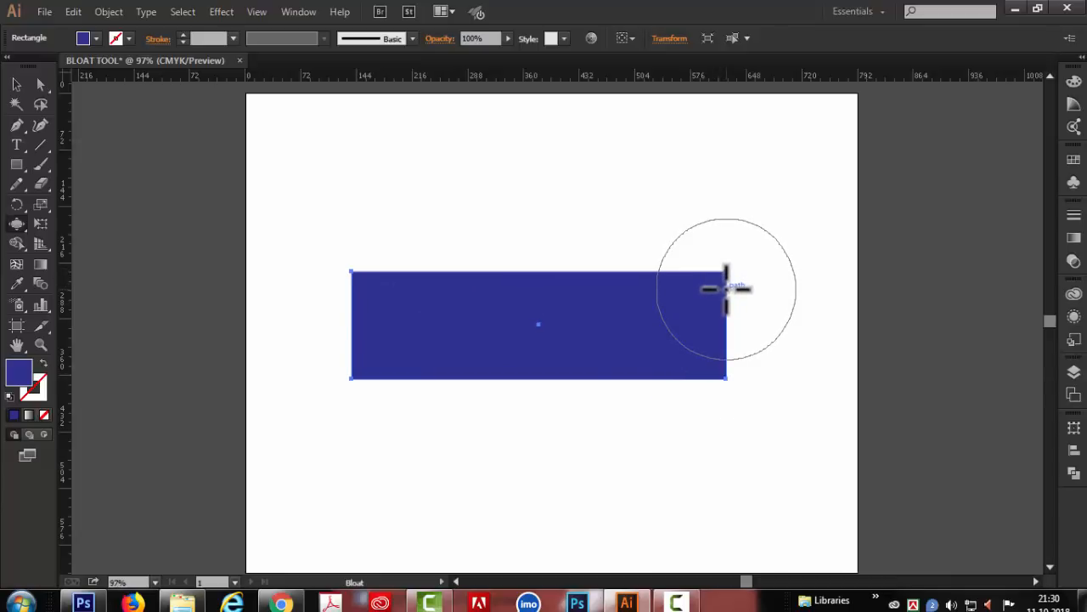
- Try bulging the blue rectangle's four corners upward and downward along its short sides, and undo the bulges
mouse_move(726, 289)
left_mouse_down()
mouse_move(691, 234)
mouse_move(736, 200)
left_mouse_up()
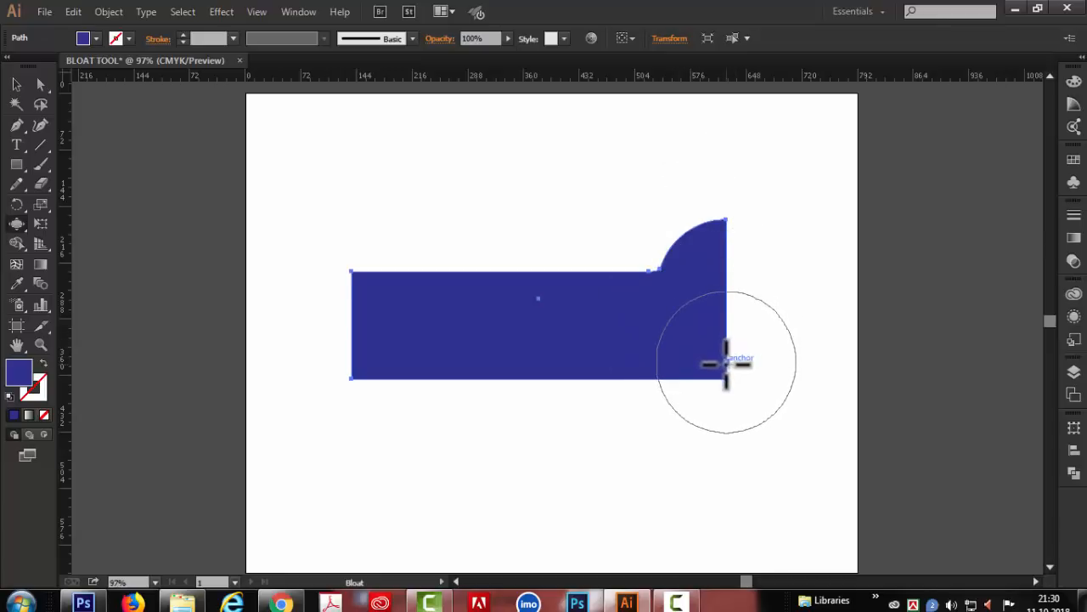
left_click_drag(726, 363, 748, 388)
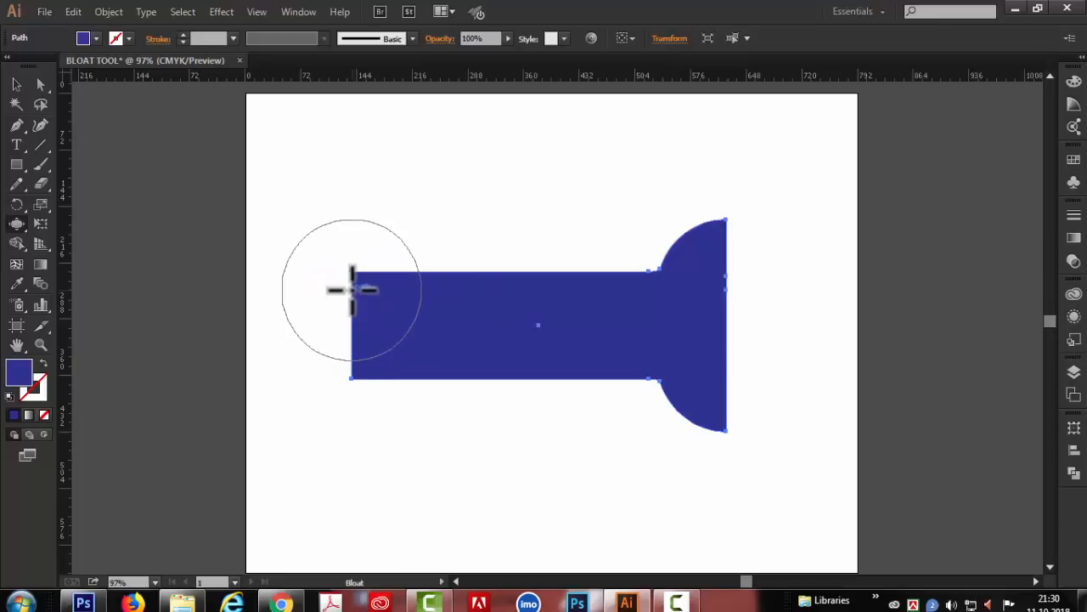
mouse_move(351, 289)
left_mouse_down()
mouse_move(342, 212)
mouse_move(352, 287)
left_mouse_up()
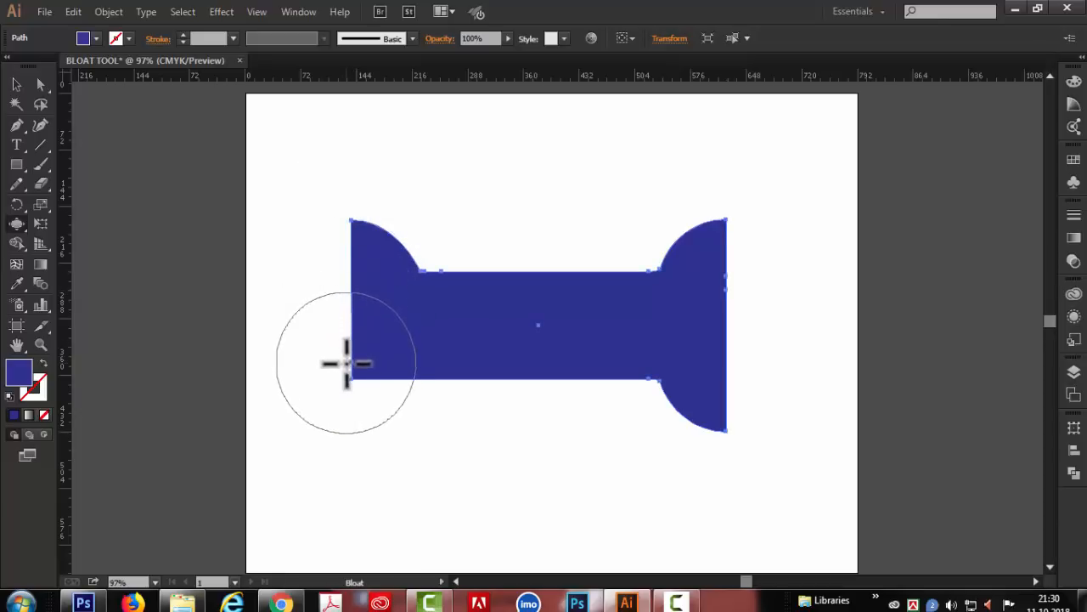
left_click_drag(352, 362, 352, 360)
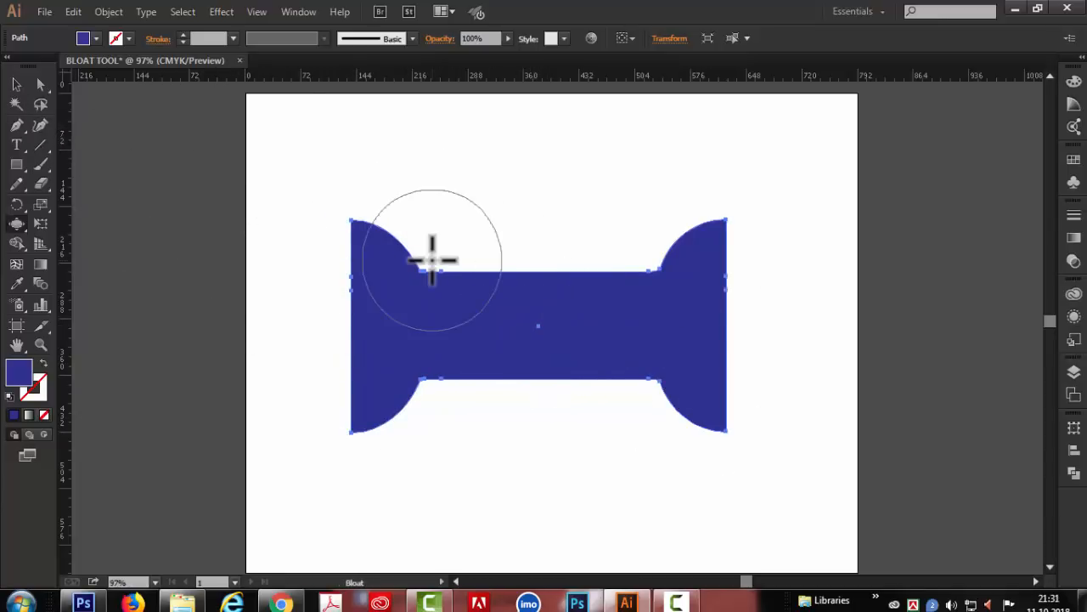
key("ctrl+z")
key("ctrl+z")
key("ctrl+z")
key("ctrl+z")
- Reset the Bloat tool options to their defaults and bulge two wheel-like rounds downward from the blue rectangle's lower edge
double_click(17, 224)
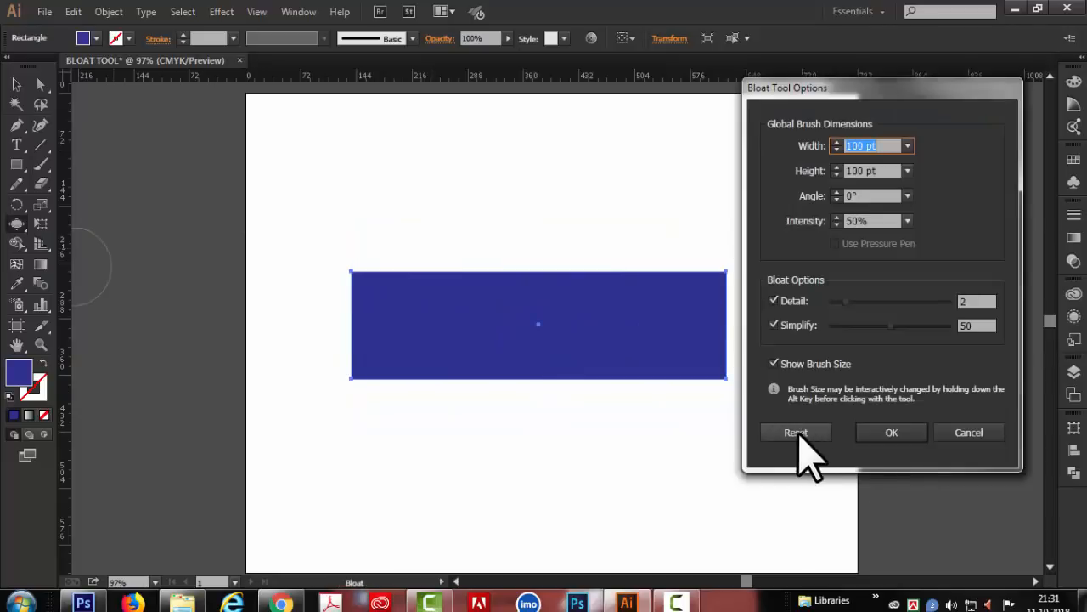
left_click(796, 432)
left_click(892, 432)
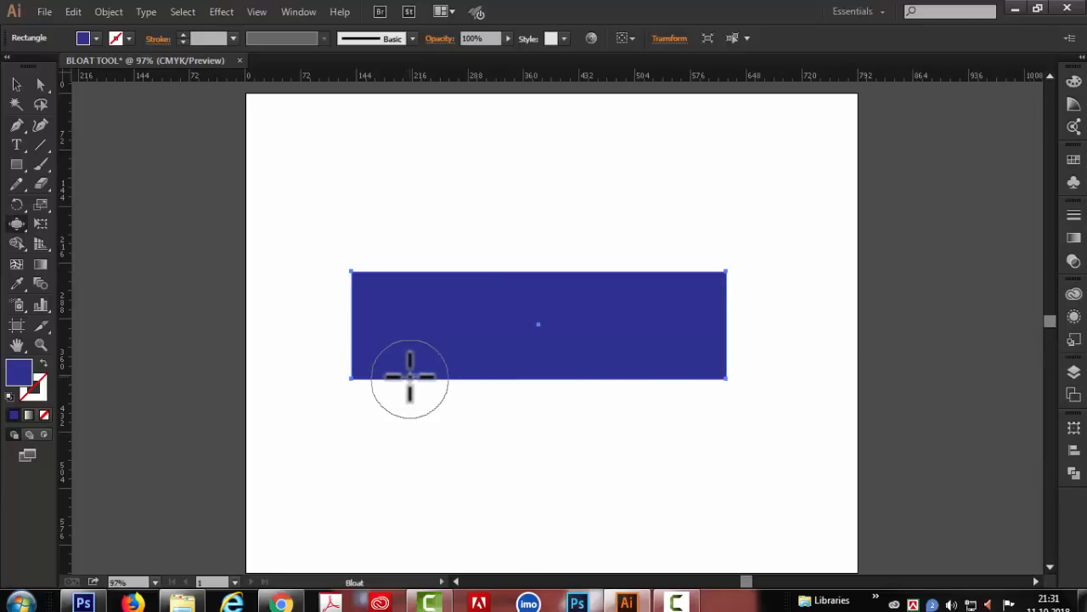
left_click_drag(423, 378, 433, 380)
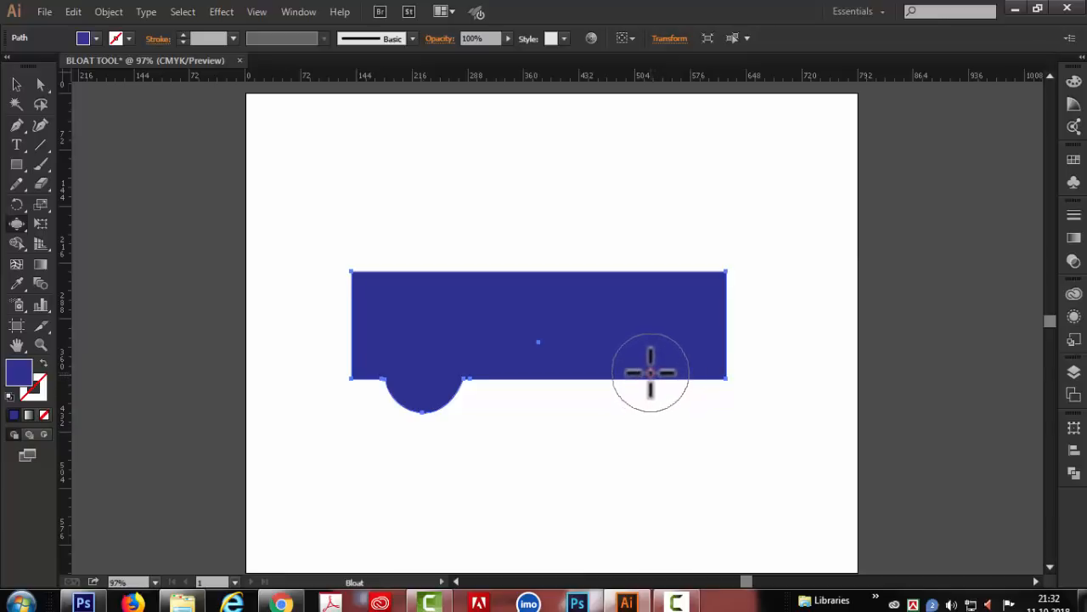
left_click(650, 372)
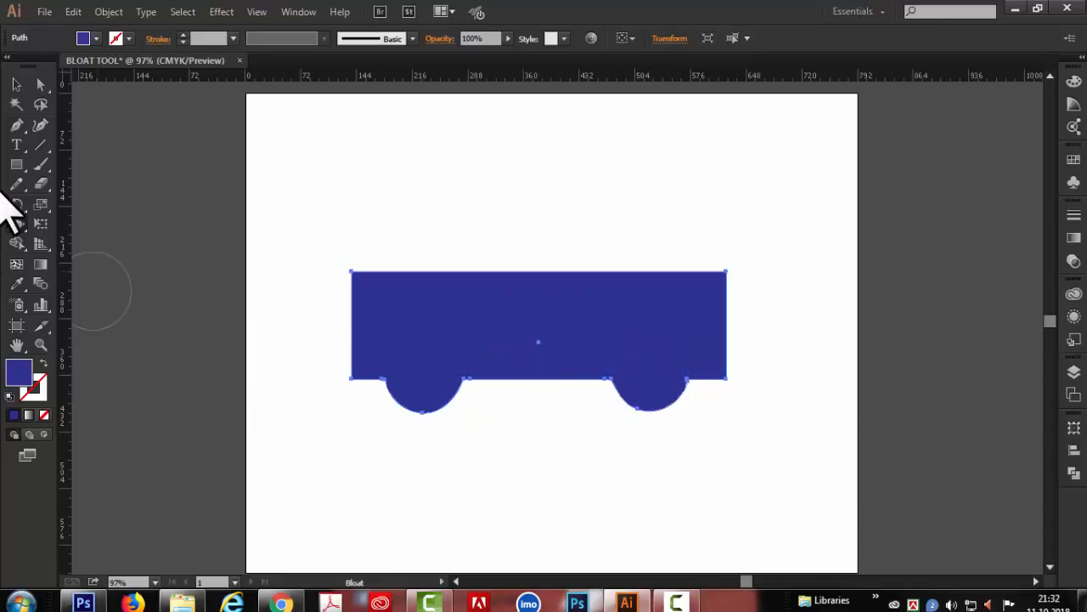
- Draw a blue rounded rectangle and bulge its four corners and the middles of its upper and lower edges outward
left_click_drag(417, 244, 685, 366)
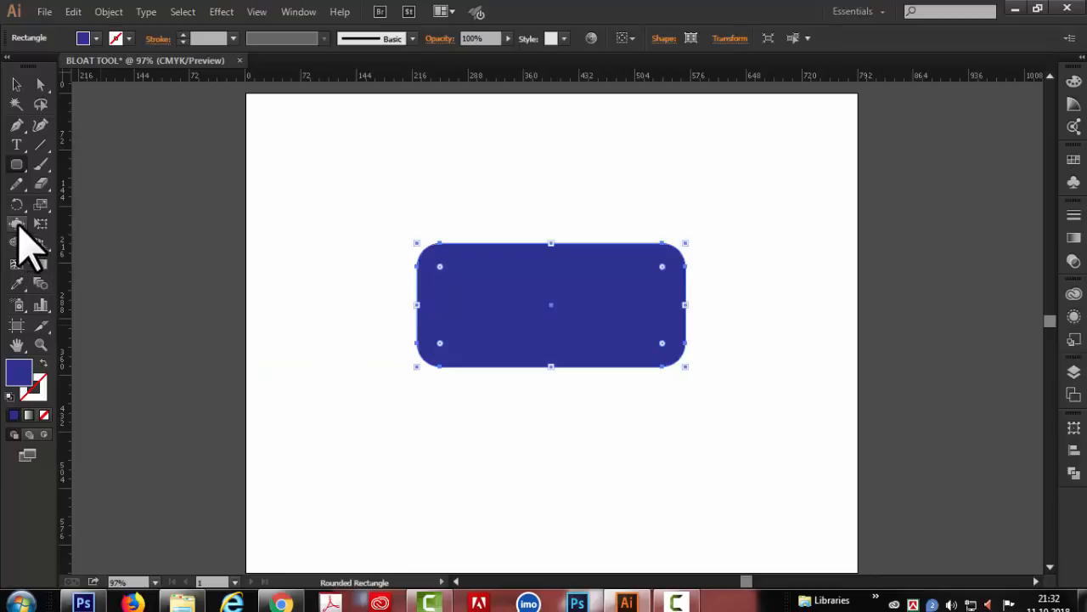
left_click(18, 224)
left_click(670, 259)
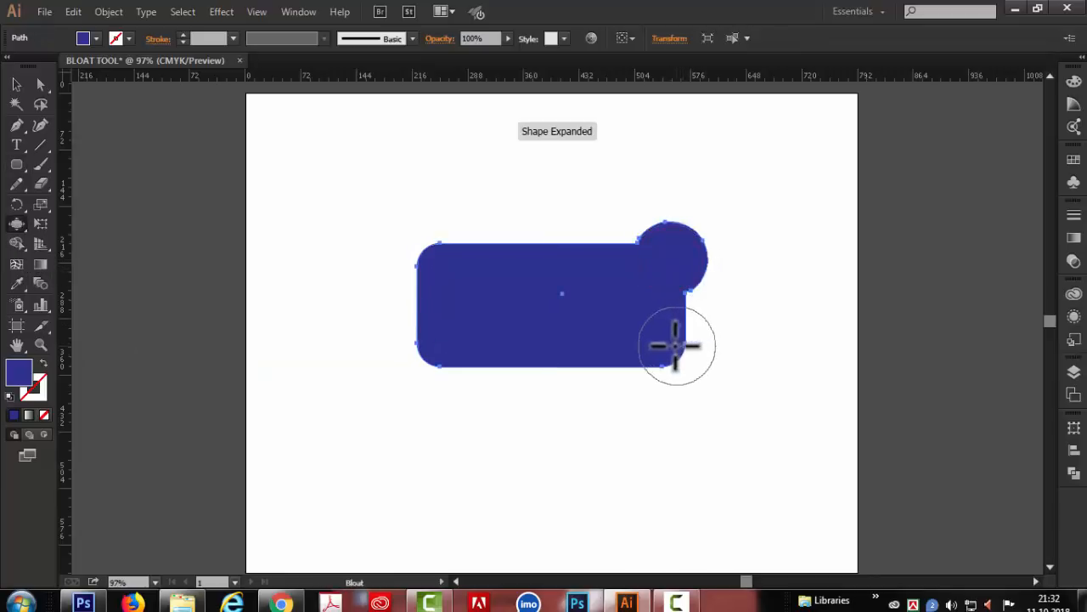
left_click(672, 345)
left_click(431, 257)
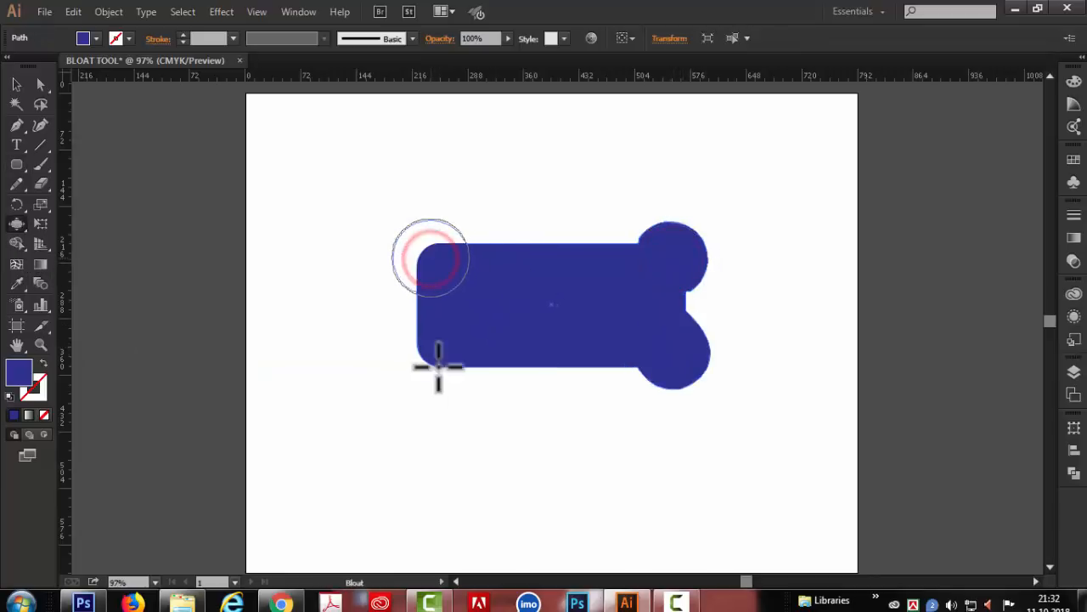
left_click(438, 358)
left_click(552, 252)
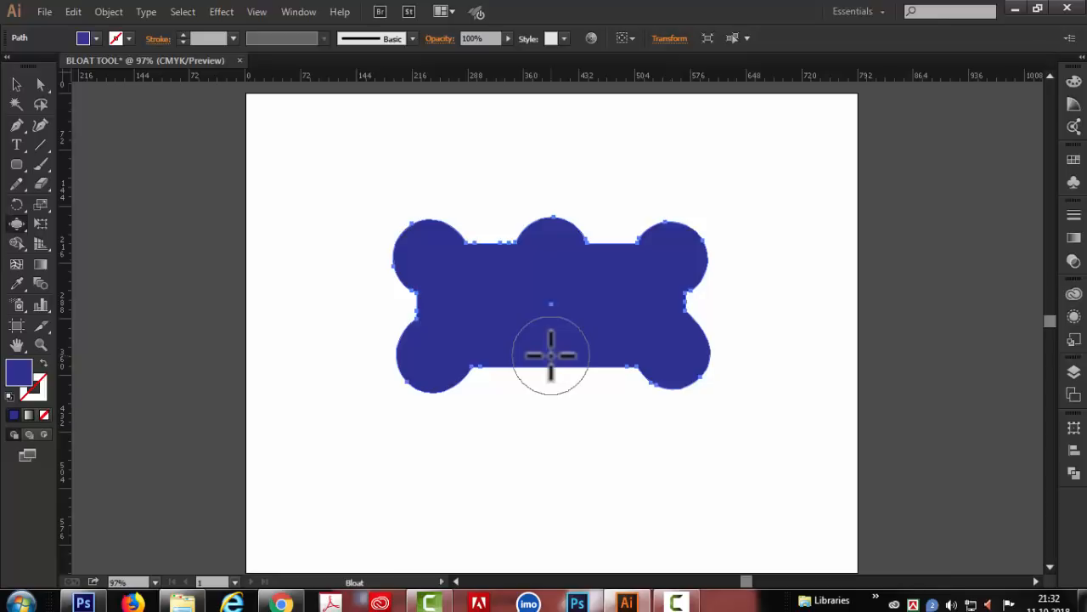
left_click(551, 355)
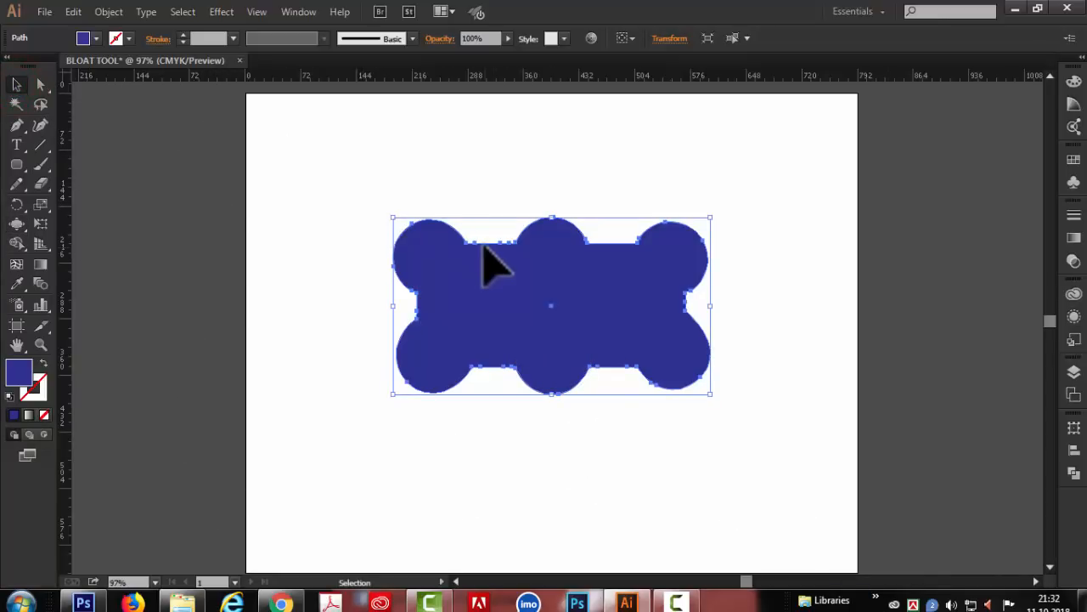
- Replace the bulged shape with a tall, narrow blue ellipse and dent its upper-right side inward with the Bloat tool
key("Delete")
left_click(77, 201)
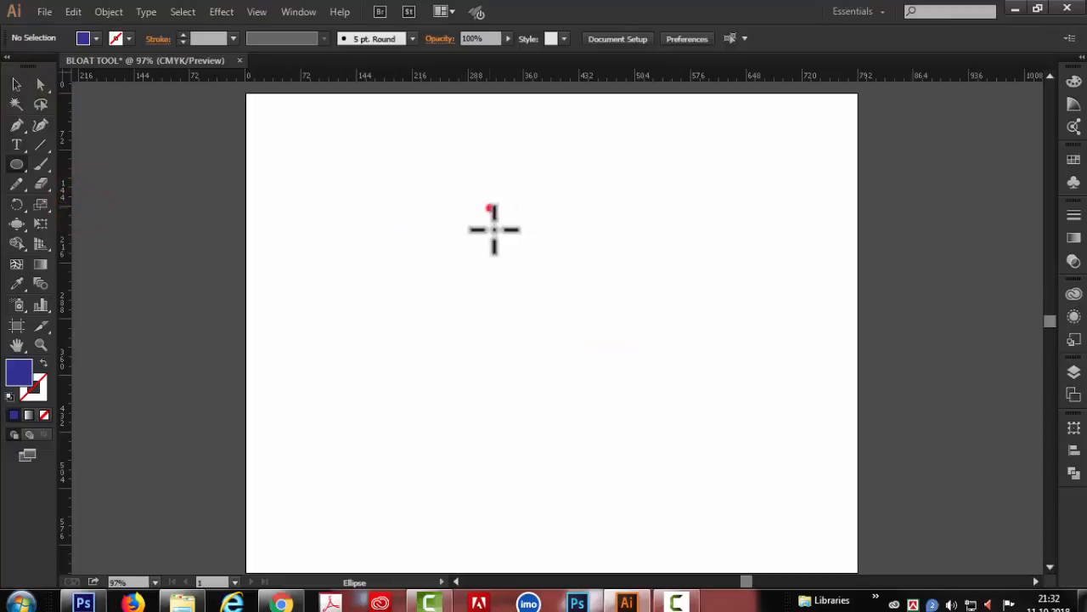
left_click_drag(490, 208, 570, 466)
left_click(16, 221)
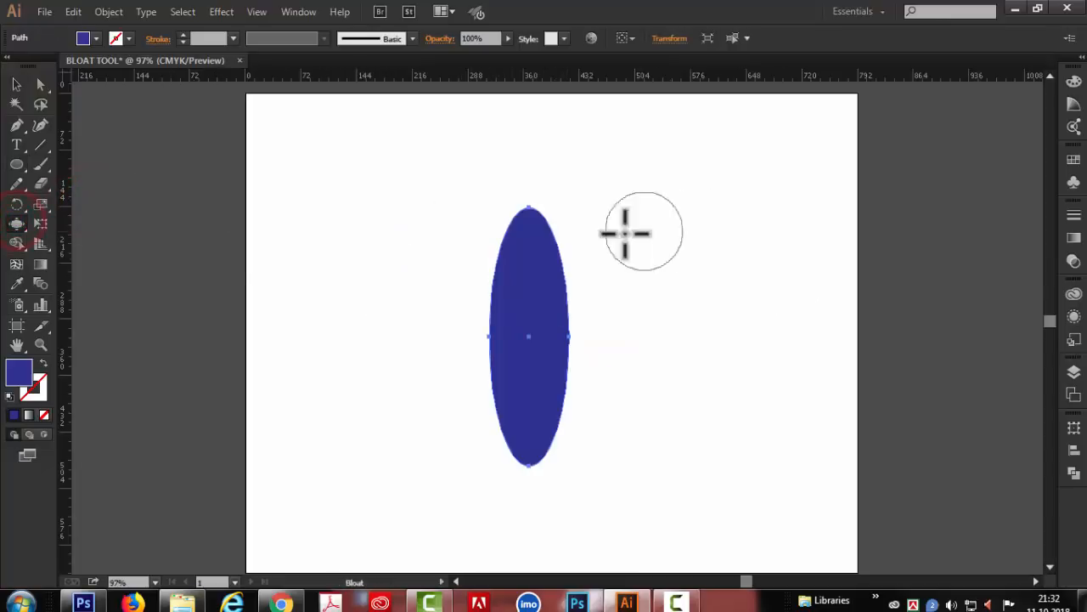
left_click_drag(573, 247, 577, 248)
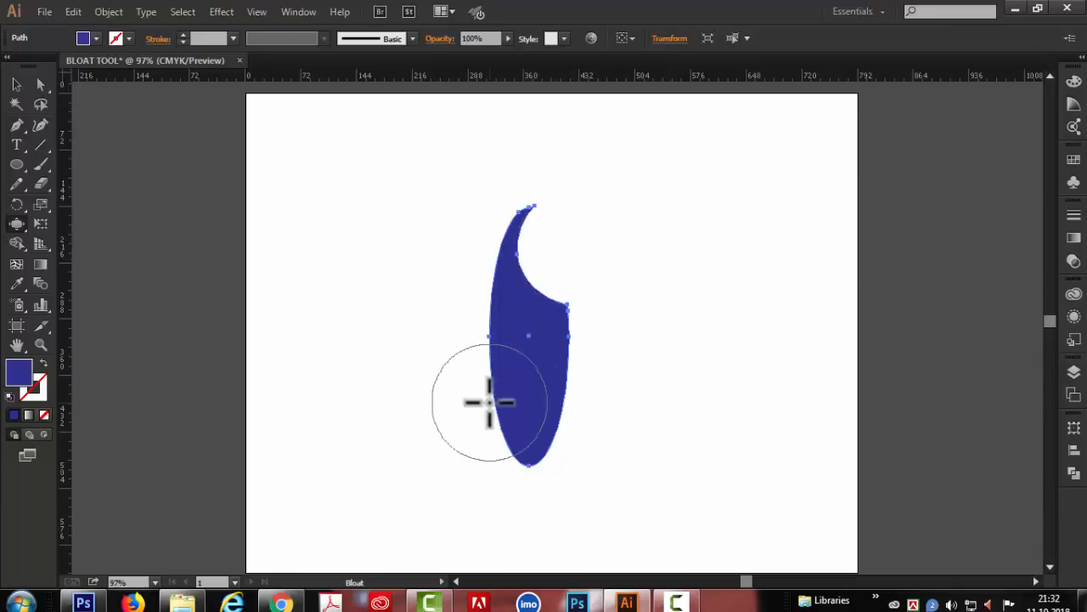
- Dent the ellipse's lower-left side inward with the Bloat tool, and repeat copies rotated 45° around its center into an eight-armed pinwheel
left_click_drag(491, 419, 491, 422)
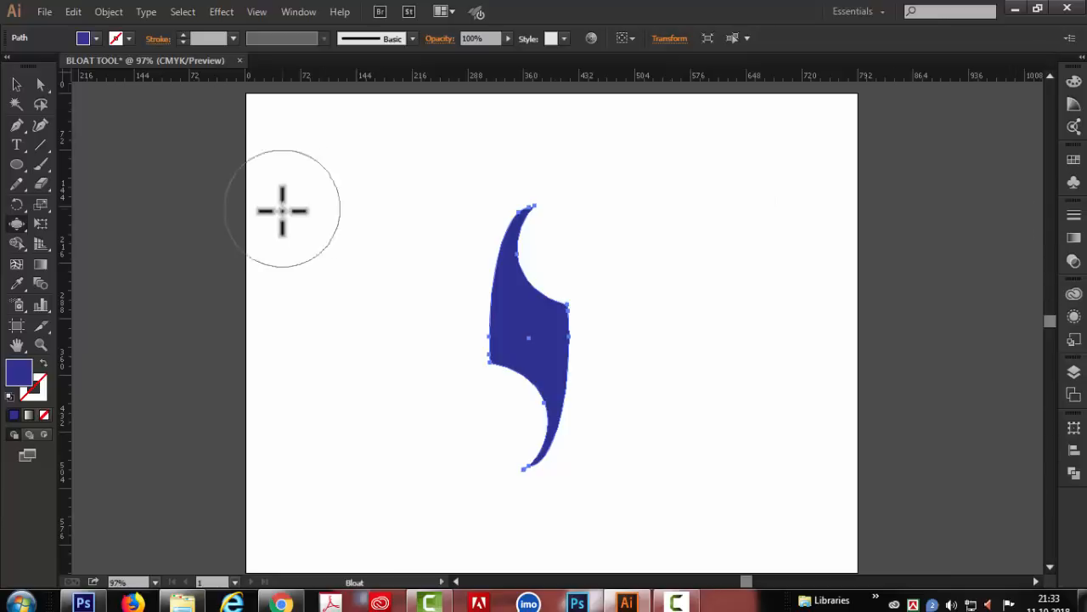
left_click(17, 204)
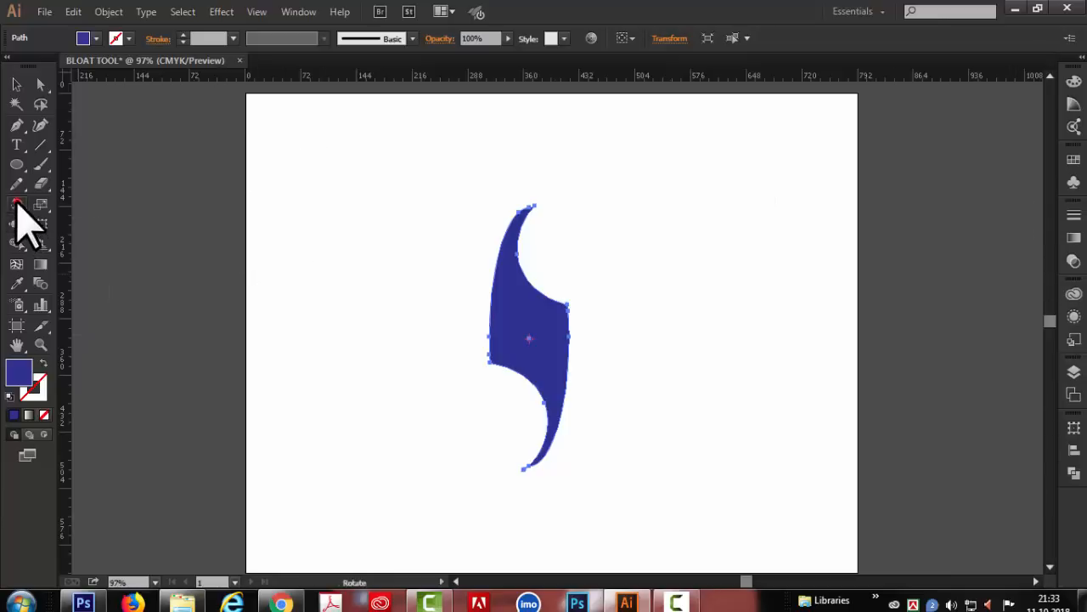
left_click(530, 337, "alt")
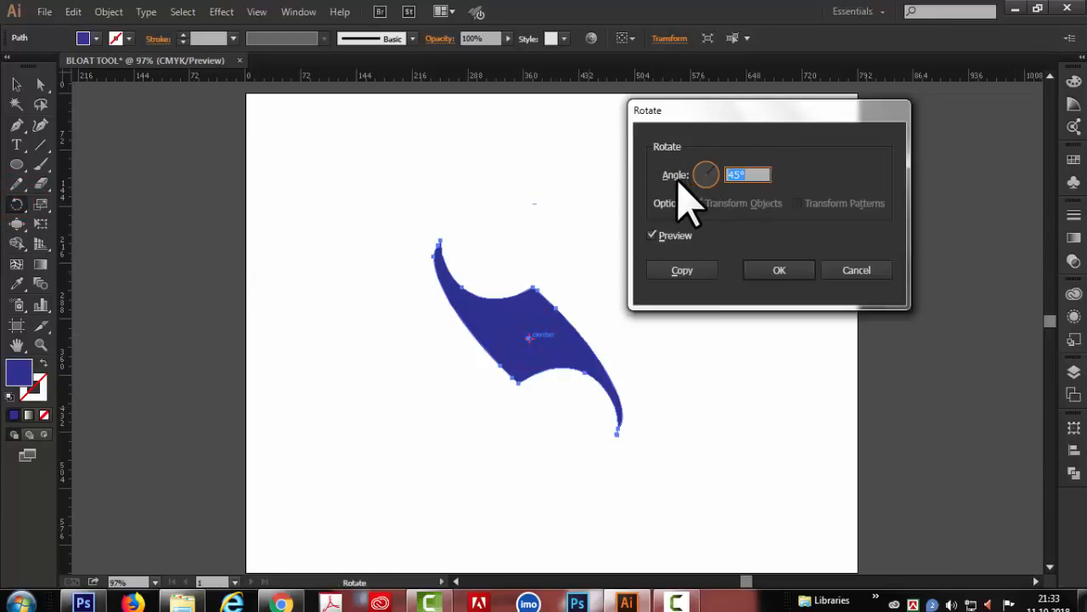
left_click(684, 271)
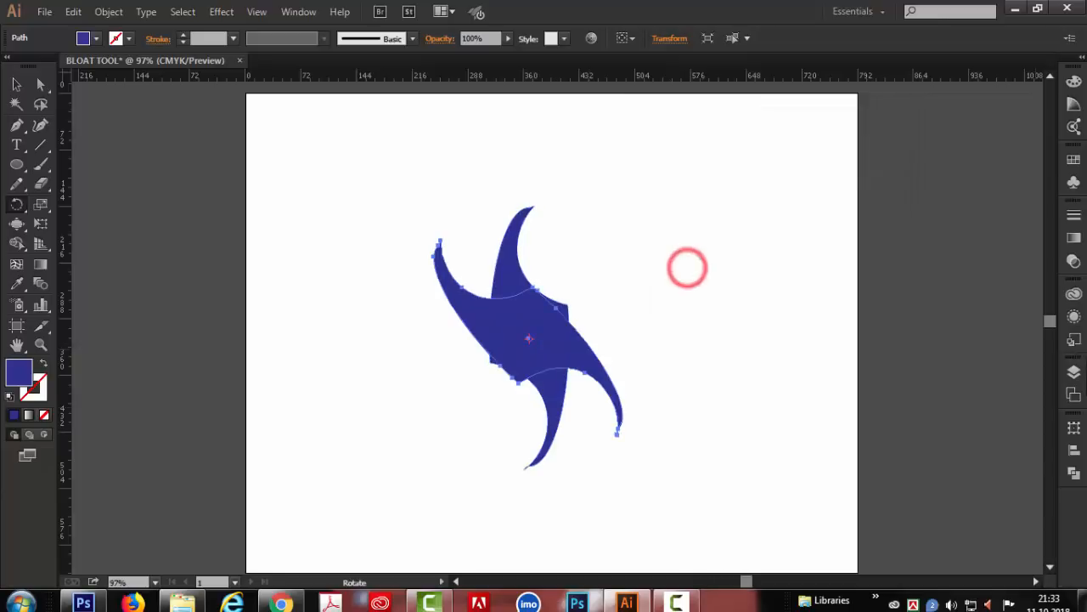
key("ctrl+d")
key("ctrl+d")
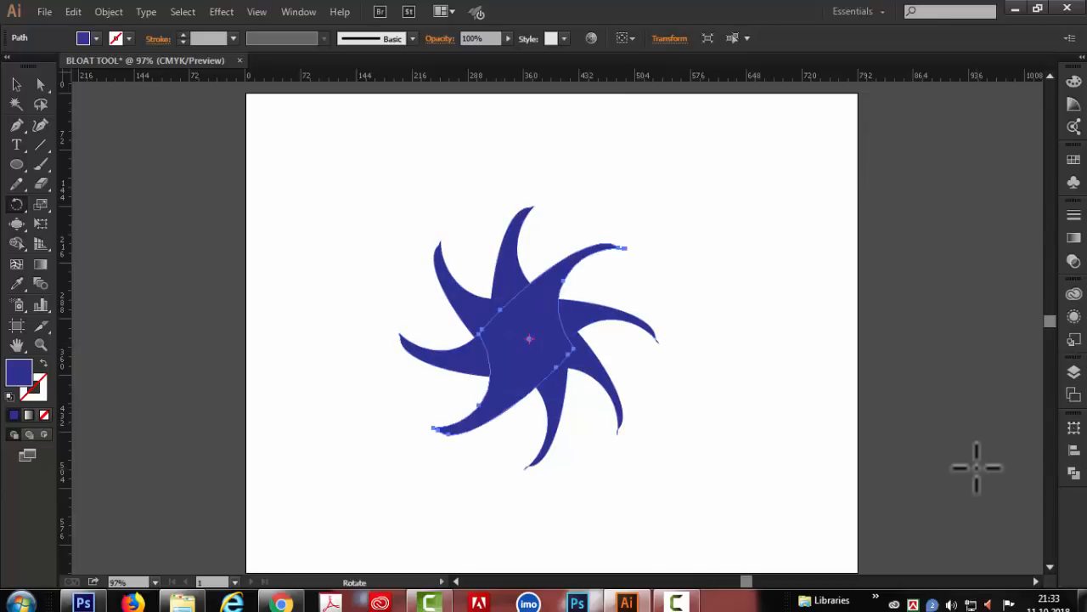
- Select all the pinwheel's pieces and give them a red stroke and no fill
left_click(16, 83)
left_click_drag(268, 134, 811, 505)
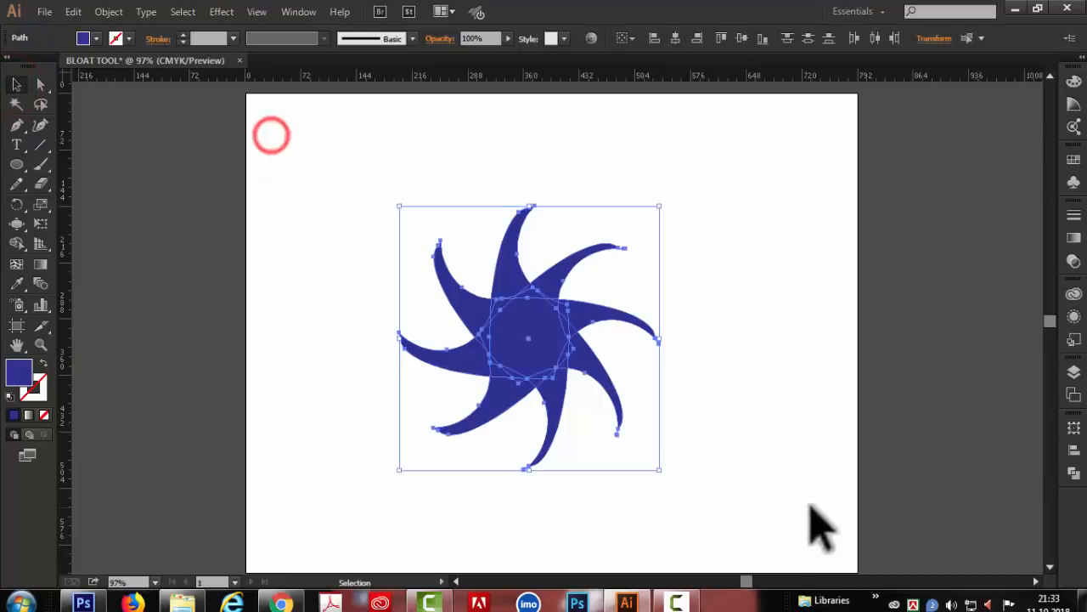
left_click(116, 38)
left_click(55, 65)
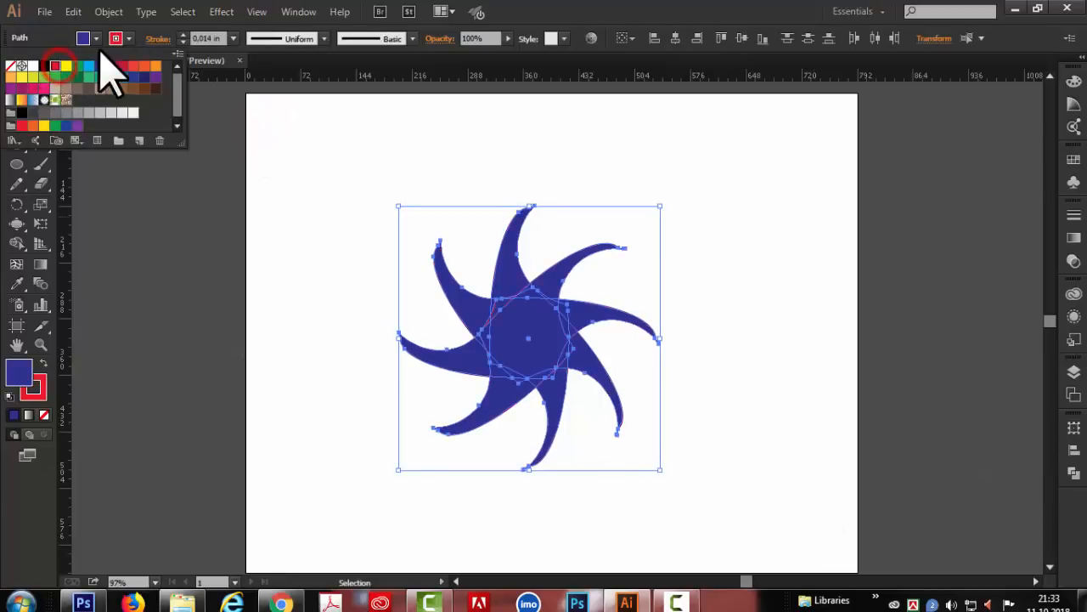
left_click(10, 65)
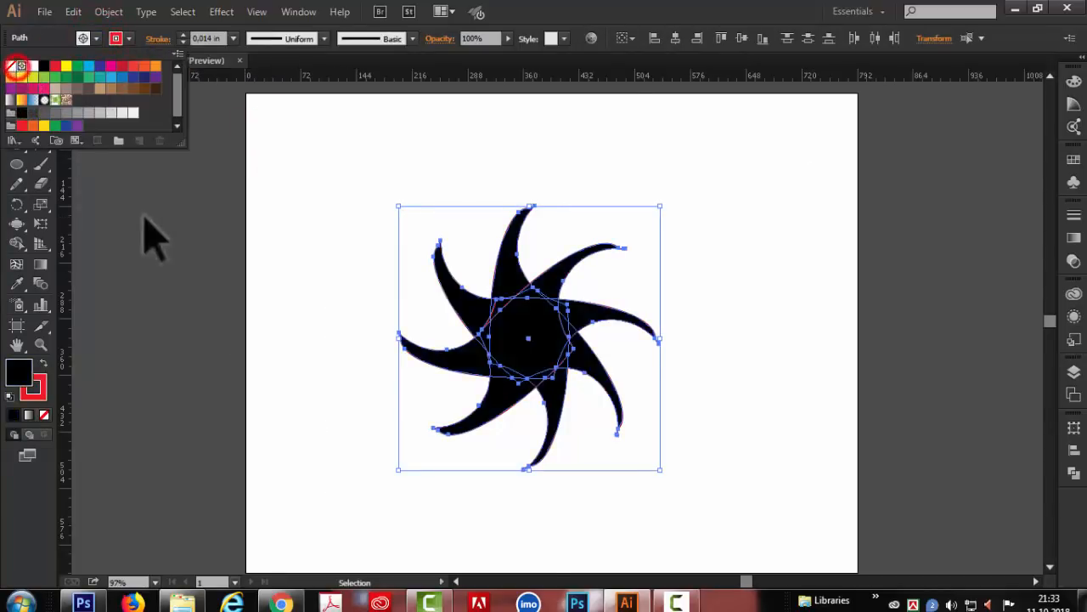
left_click(145, 219)
- Replace the pinwheel with a tall, narrow red-outlined ellipse and convert its top anchor point to a sharp corner
left_click_drag(358, 222, 717, 485)
key("Delete")
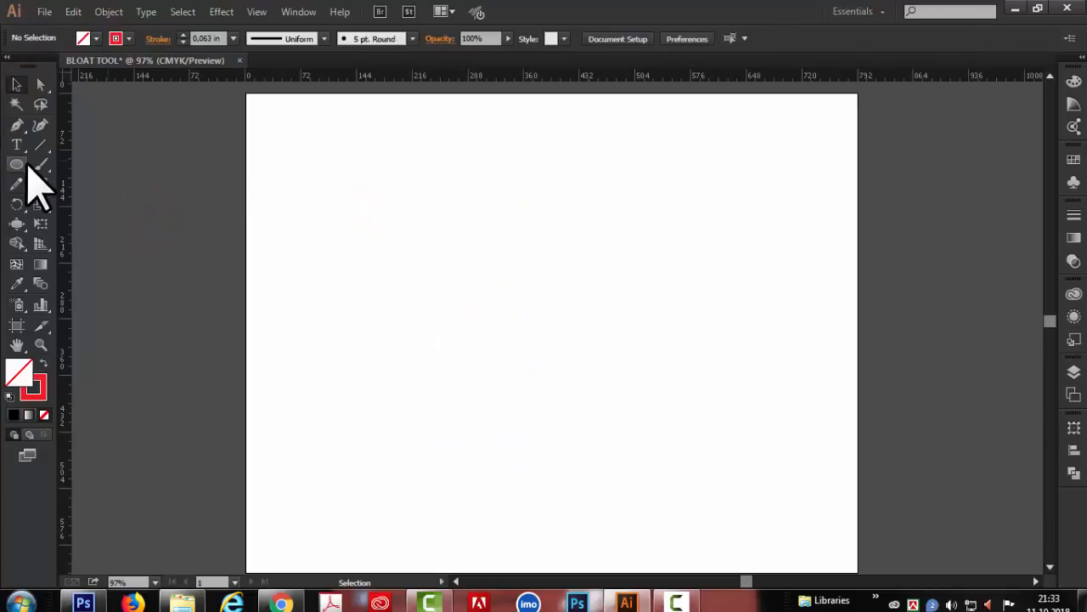
left_click(21, 163)
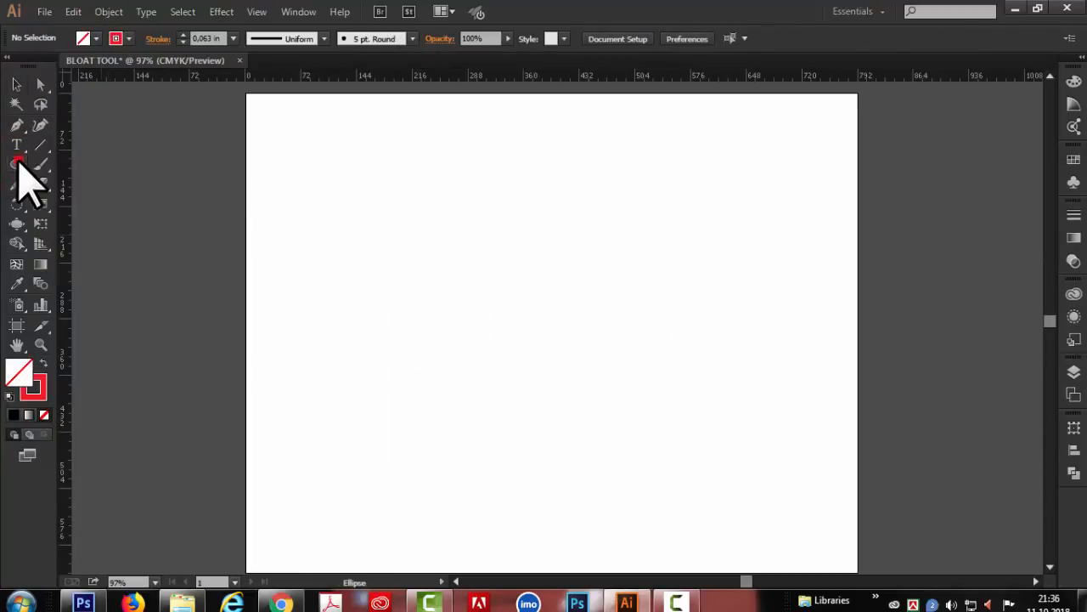
left_click_drag(17, 161, 94, 200)
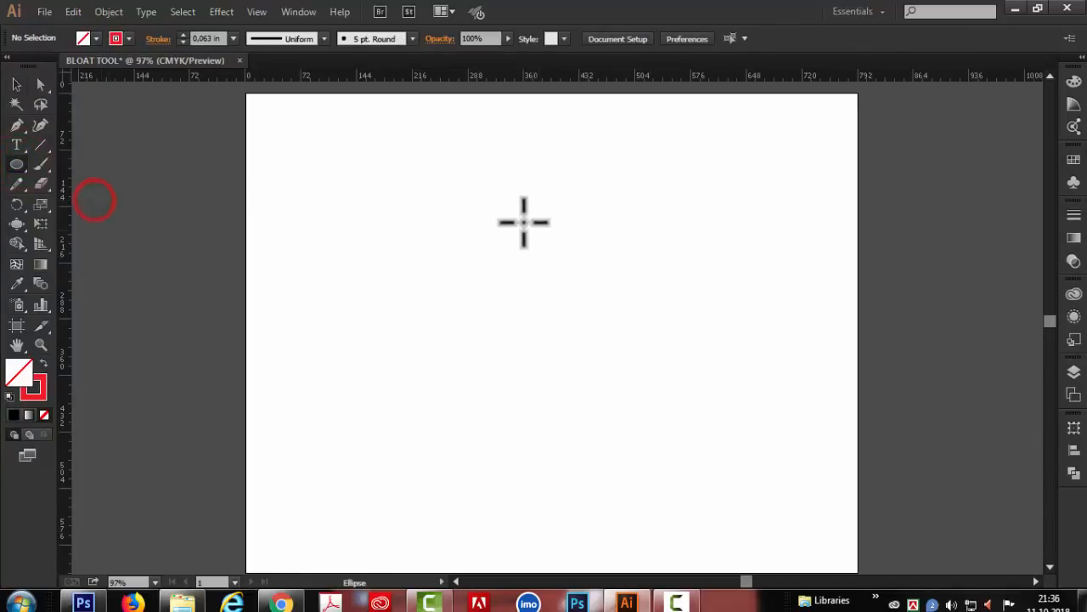
left_click_drag(493, 195, 598, 483)
left_click_drag(16, 125, 91, 185)
left_click(545, 195)
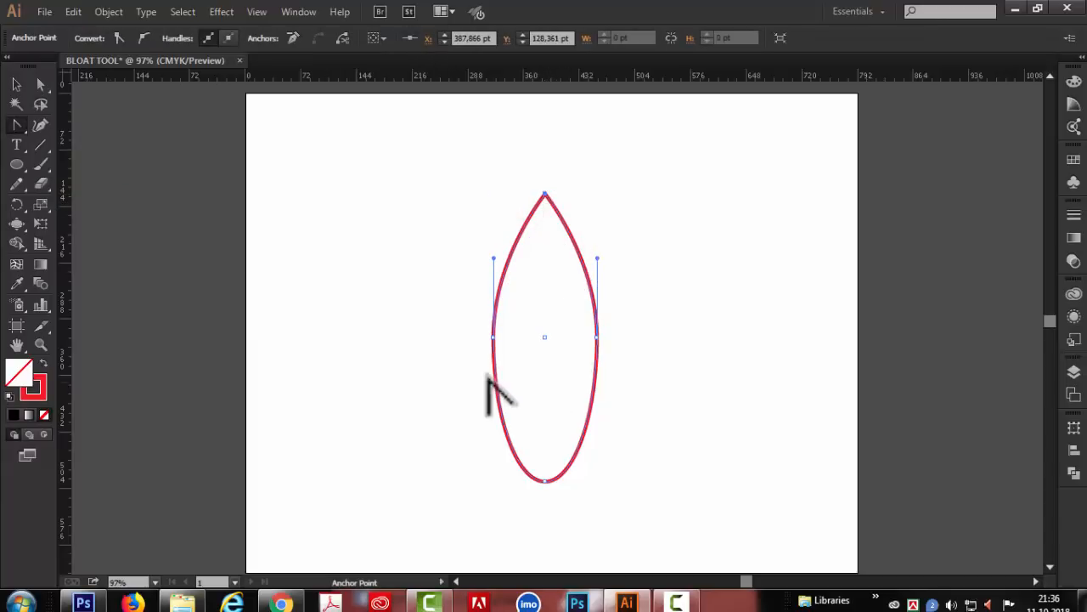
key("v")
left_click(122, 162)
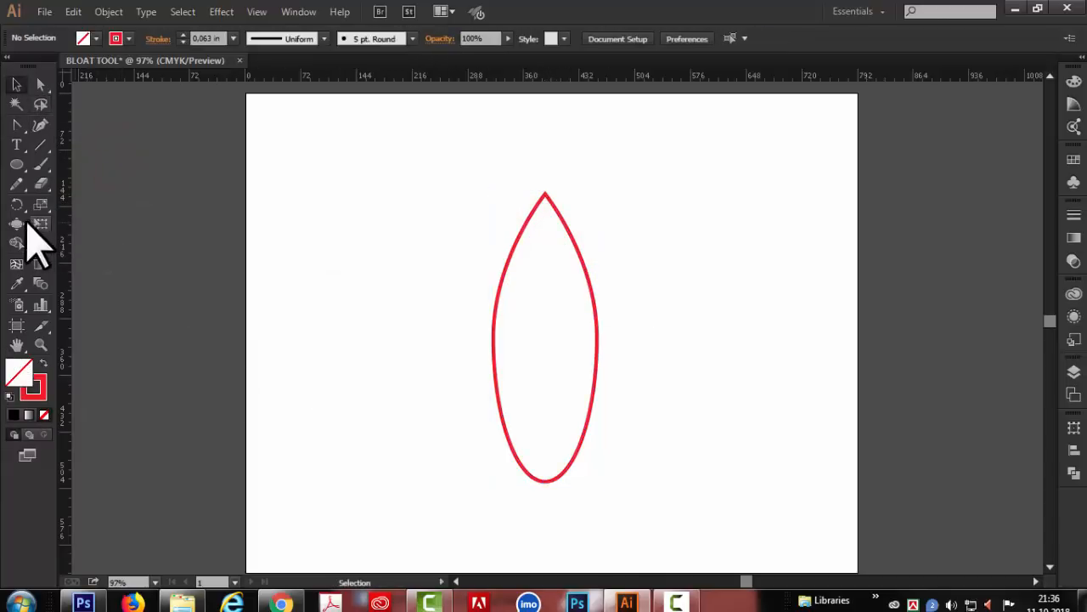
- Push the ellipse's bottom end straight upward with the Bloat tool to form a tall round-topped notch inside it
left_click_drag(19, 225, 89, 301)
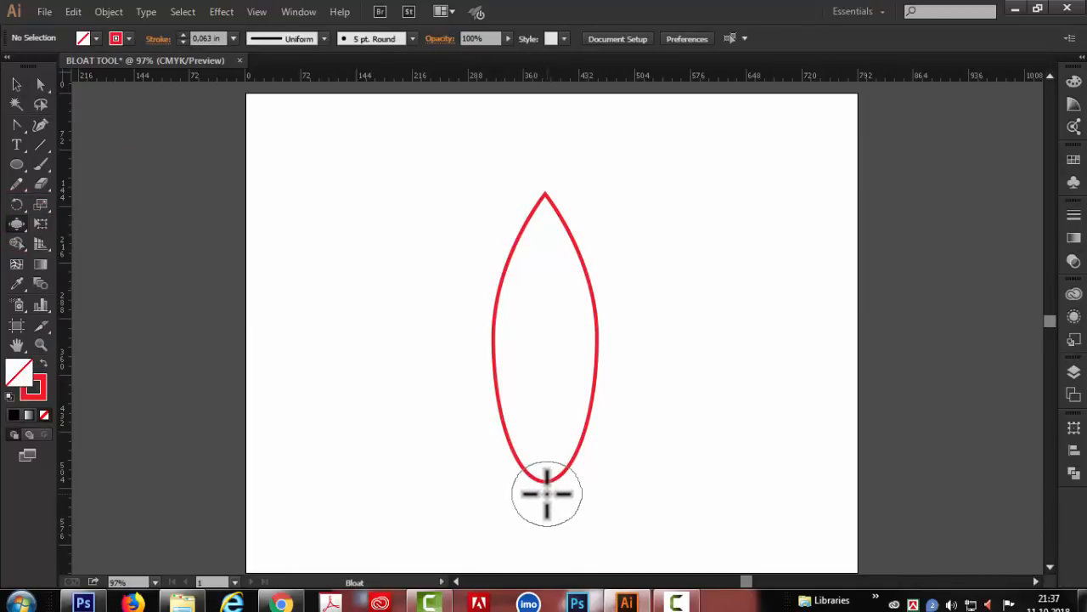
key("shift")
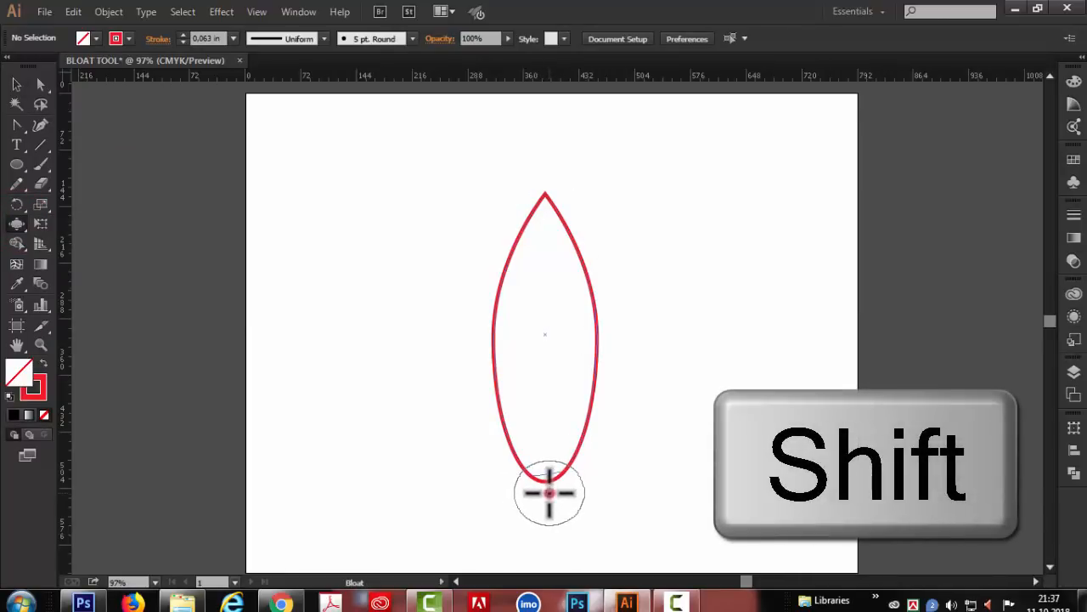
left_click_drag(549, 484, 556, 368)
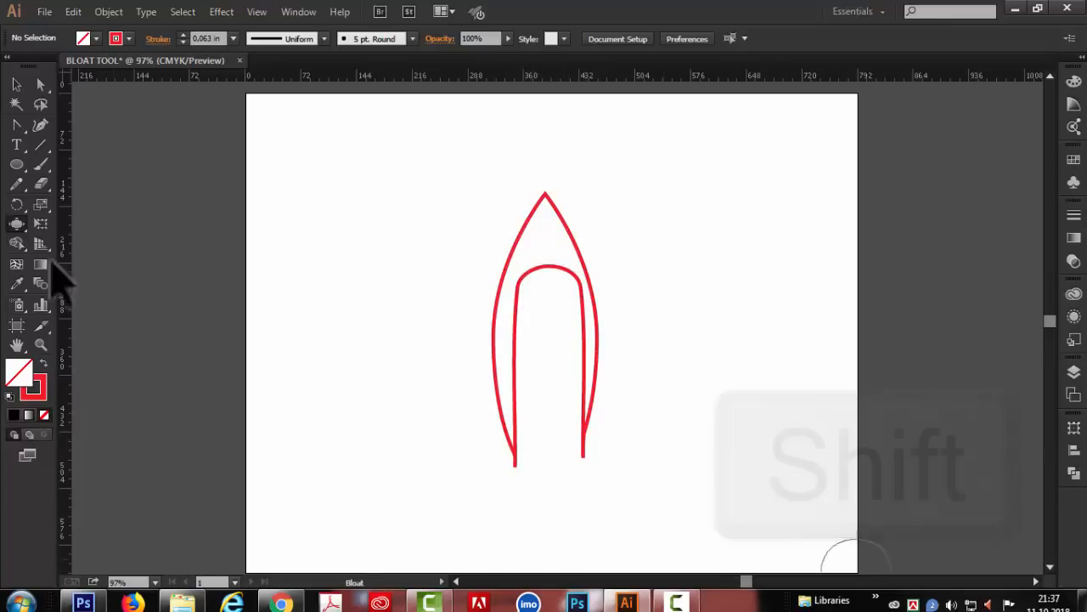
- Scale the notched petal down proportionally and place it in the upper middle of the artboard
left_click(17, 85)
left_click(583, 397)
left_click_drag(602, 469, 575, 408)
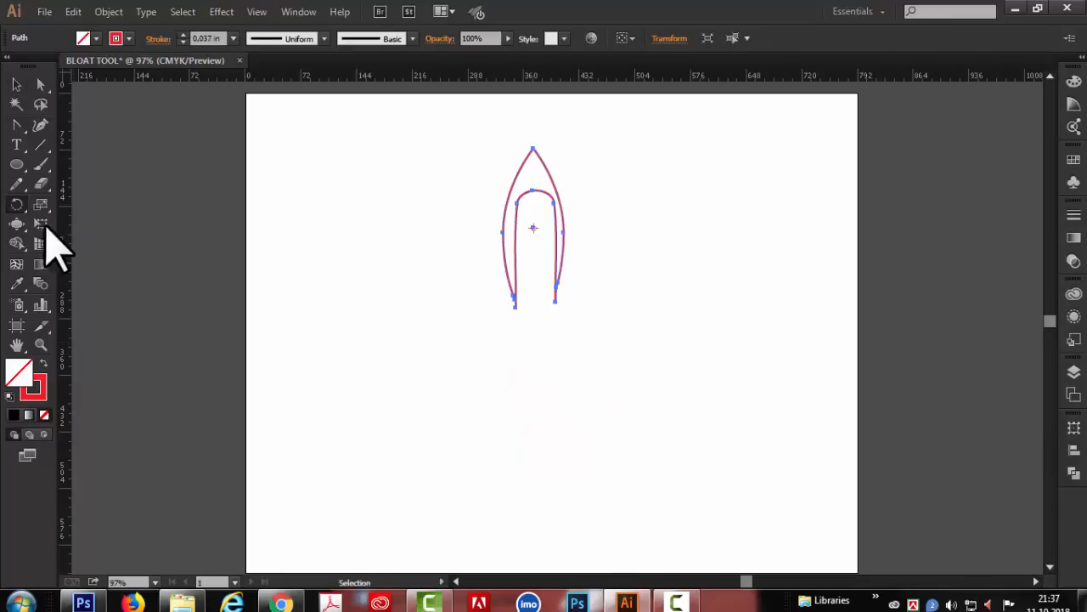
- Repeat copies of the petal rotated 45° around a point just below its base to complete an eight-petal flower
left_click(17, 204)
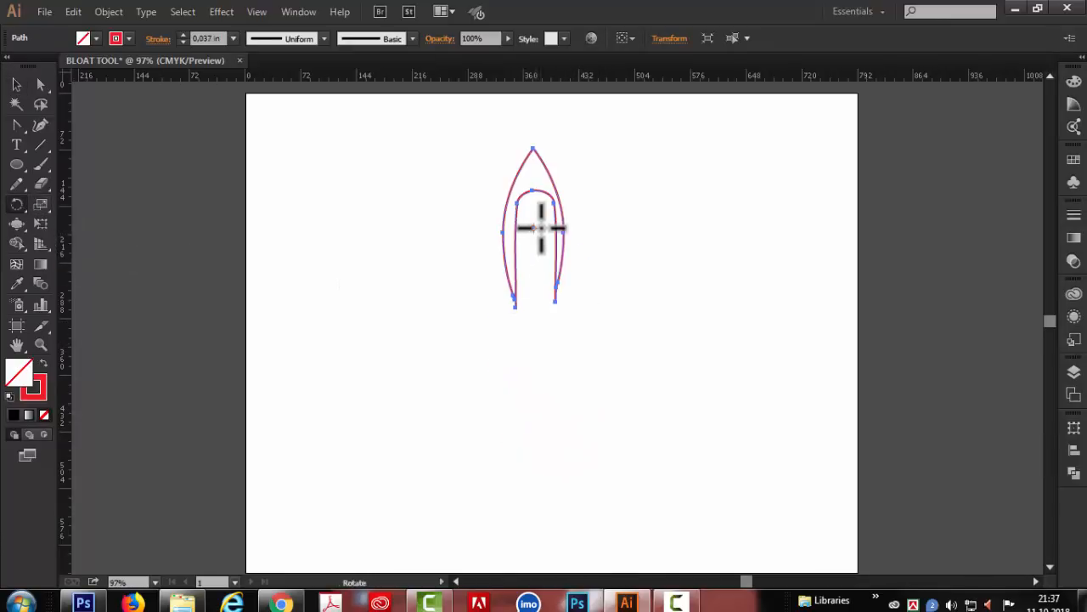
left_click(537, 320, "alt")
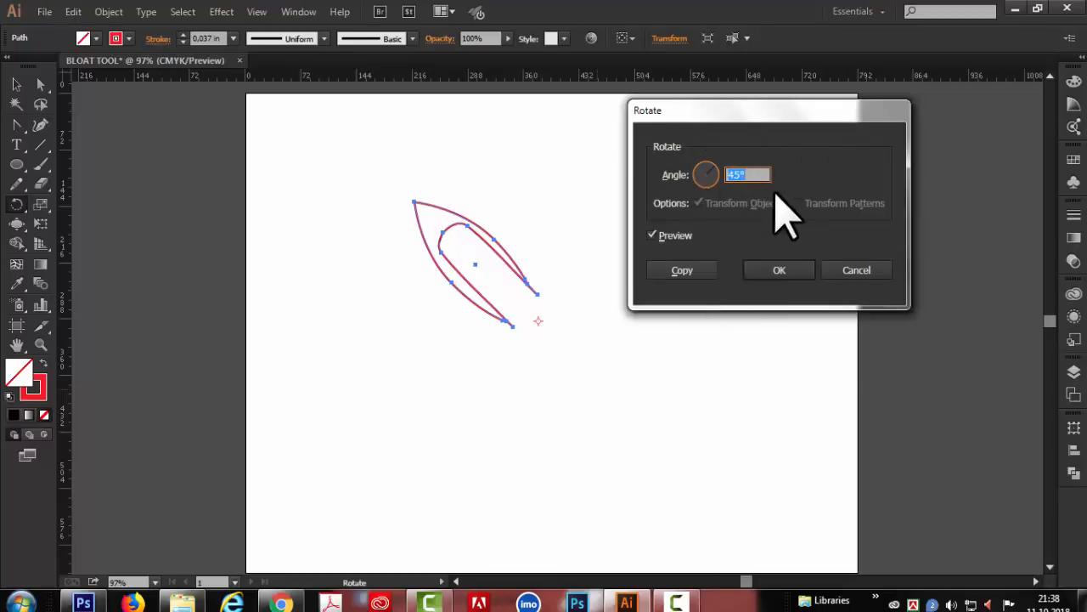
left_click(695, 270)
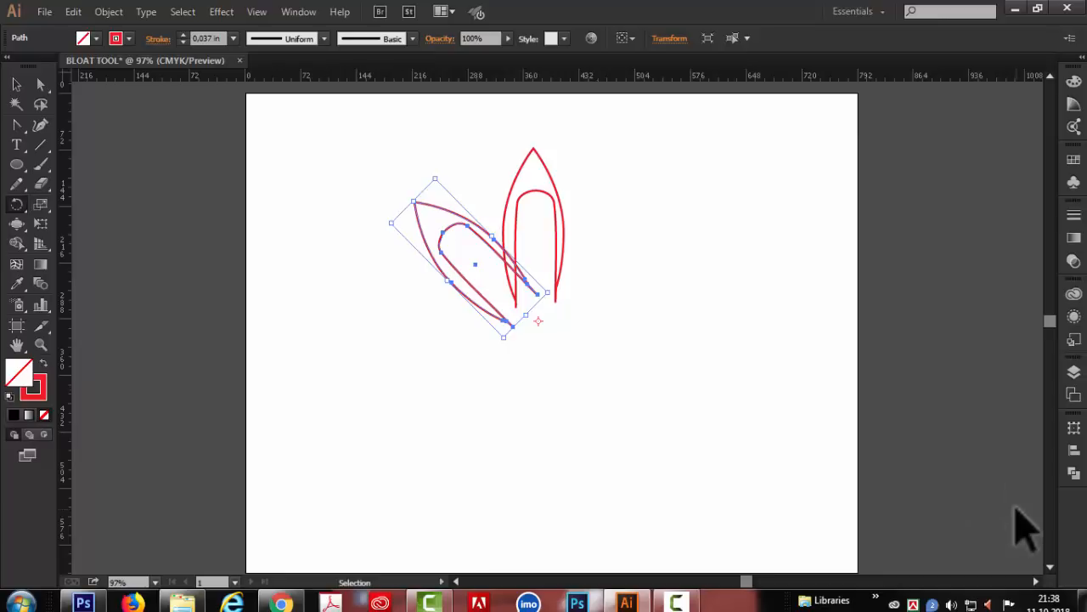
key("ctrl+d")
key("ctrl+d")
key("ctrl+d")
key("ctrl+d")
key("ctrl+d")
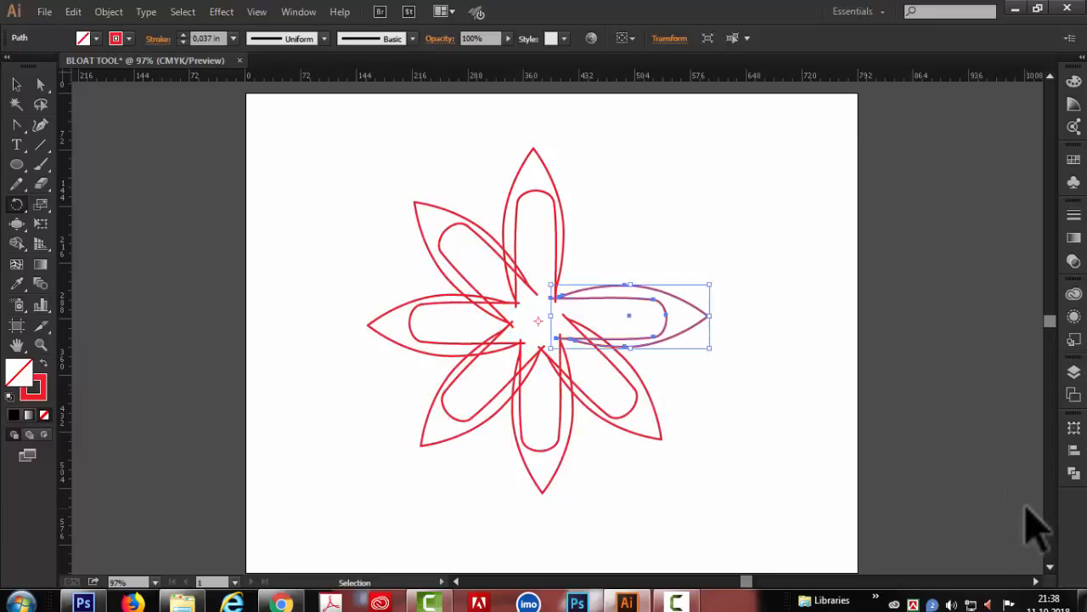
key("ctrl+d")
- Select all the flower's petals and fill them with green
left_click(39, 84)
left_click(284, 150)
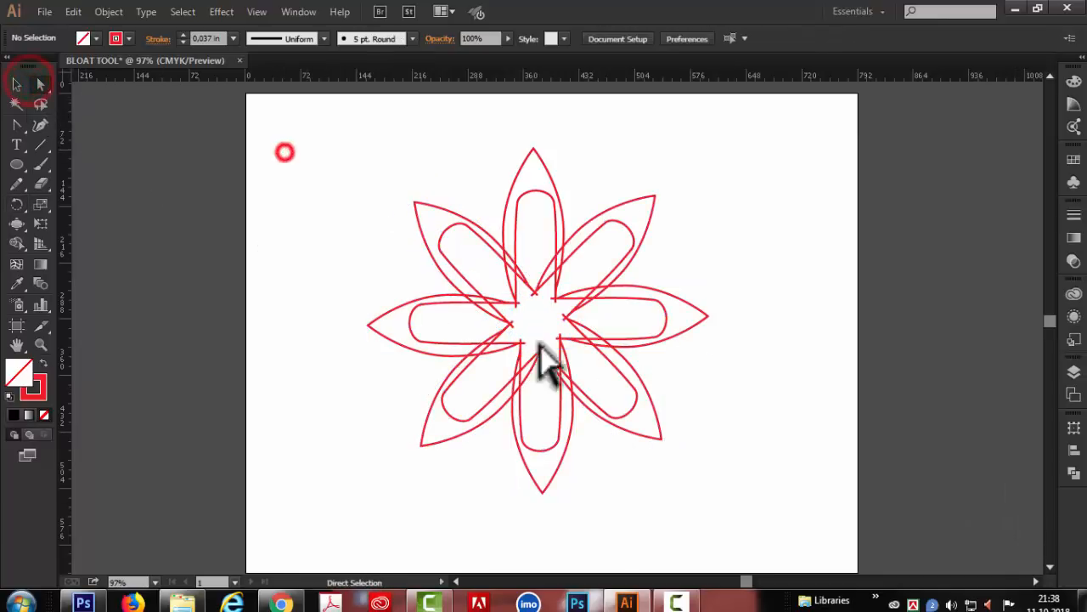
key("ctrl+a")
left_click(96, 39)
left_click(77, 67)
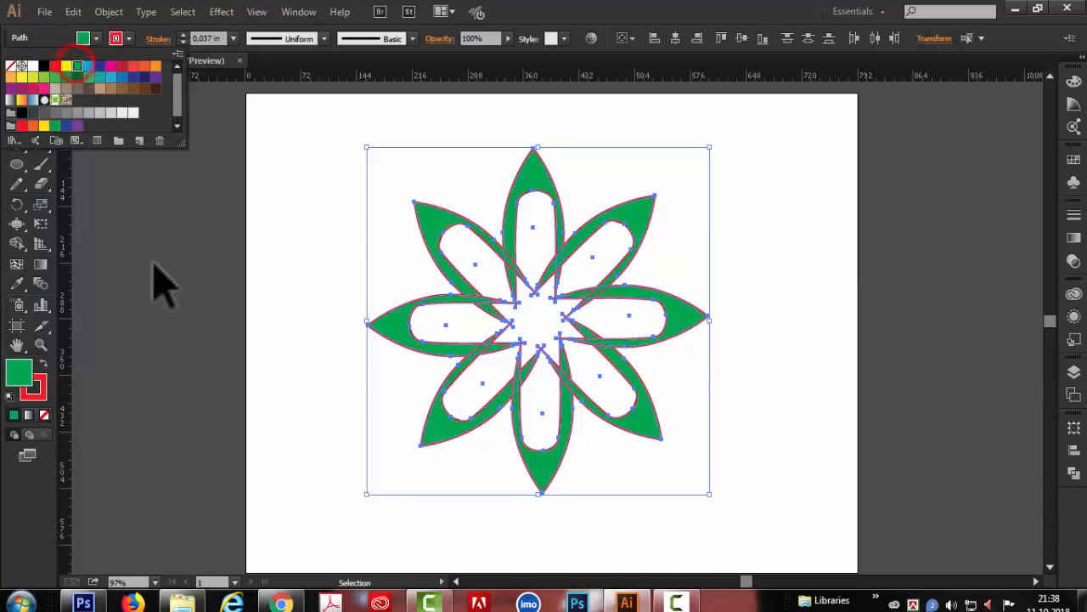
left_click(155, 265)
- Delete the flower and draw a large five-pointed green star with a red outline in the artboard's middle
key("Delete")
left_click_drag(16, 165, 86, 240)
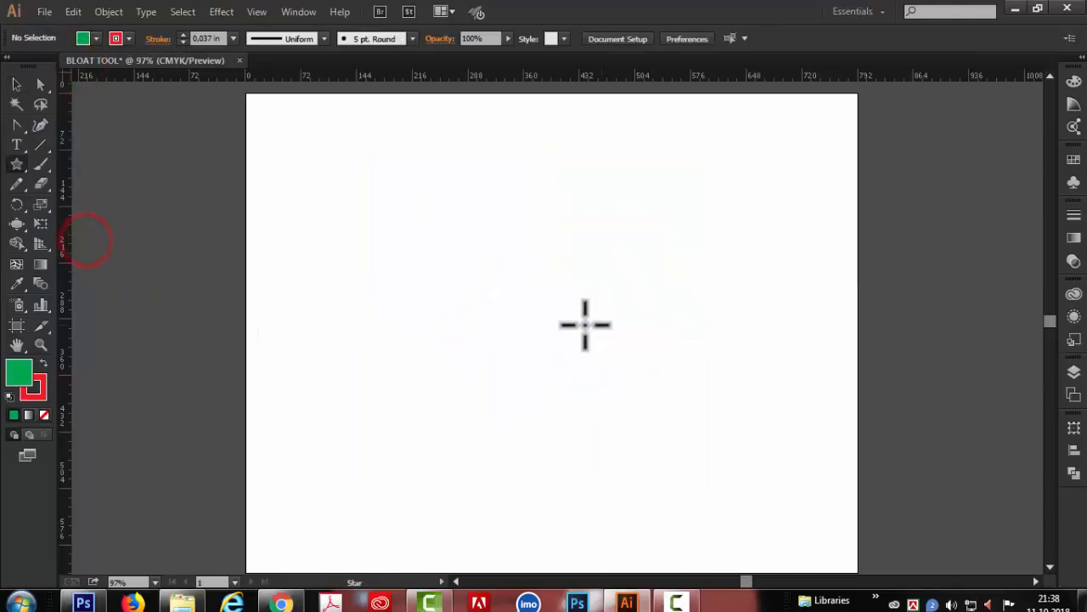
left_click_drag(549, 326, 668, 423)
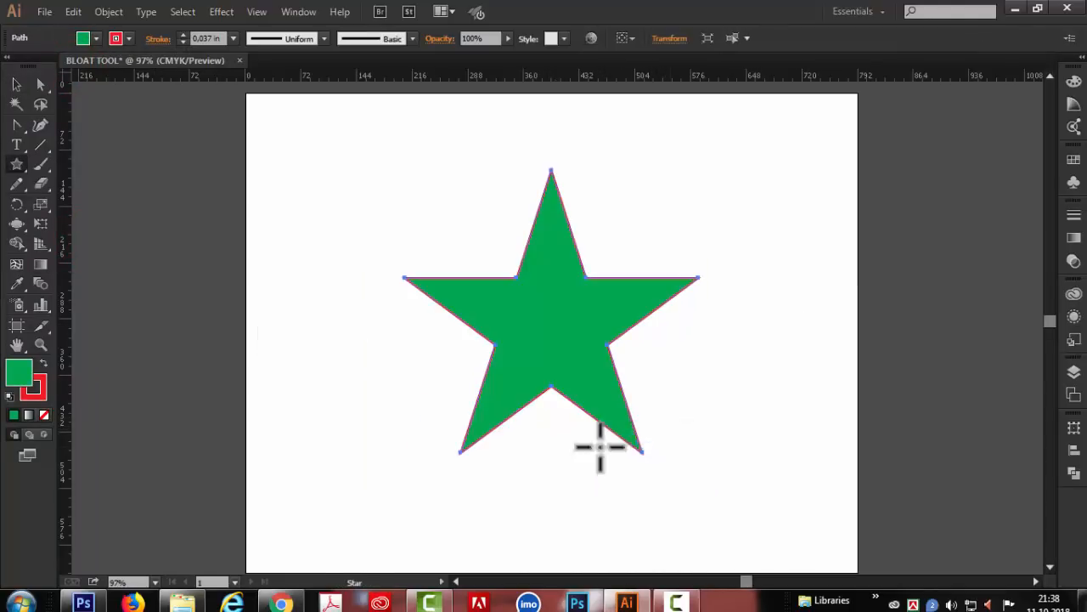
left_click(16, 84)
left_click(145, 225)
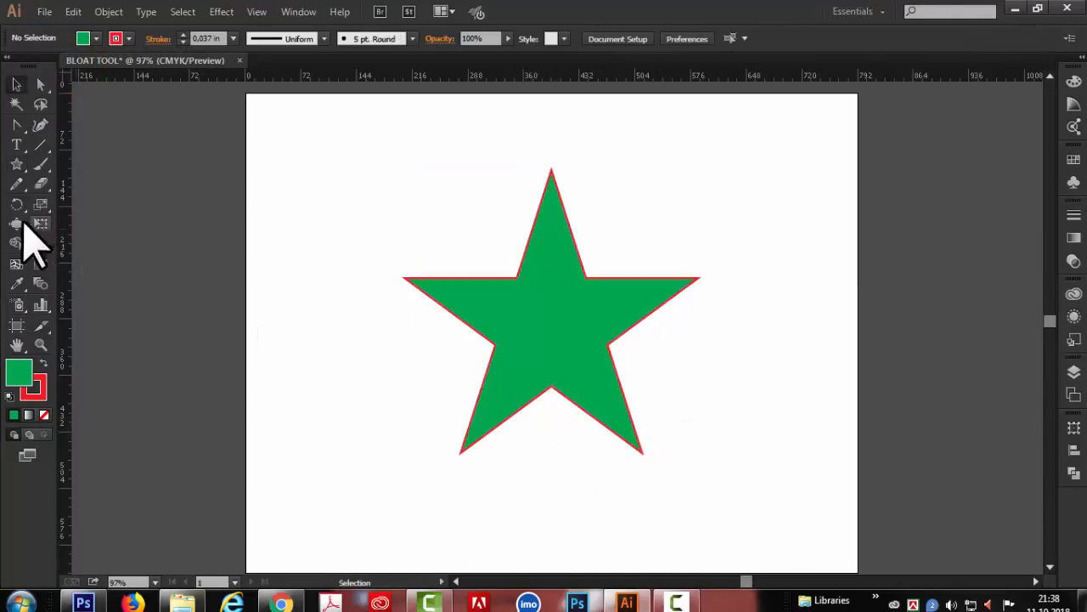
- Try bulging the middles of the star's five arms with the Bloat tool, and undo the bulges
left_click(17, 222)
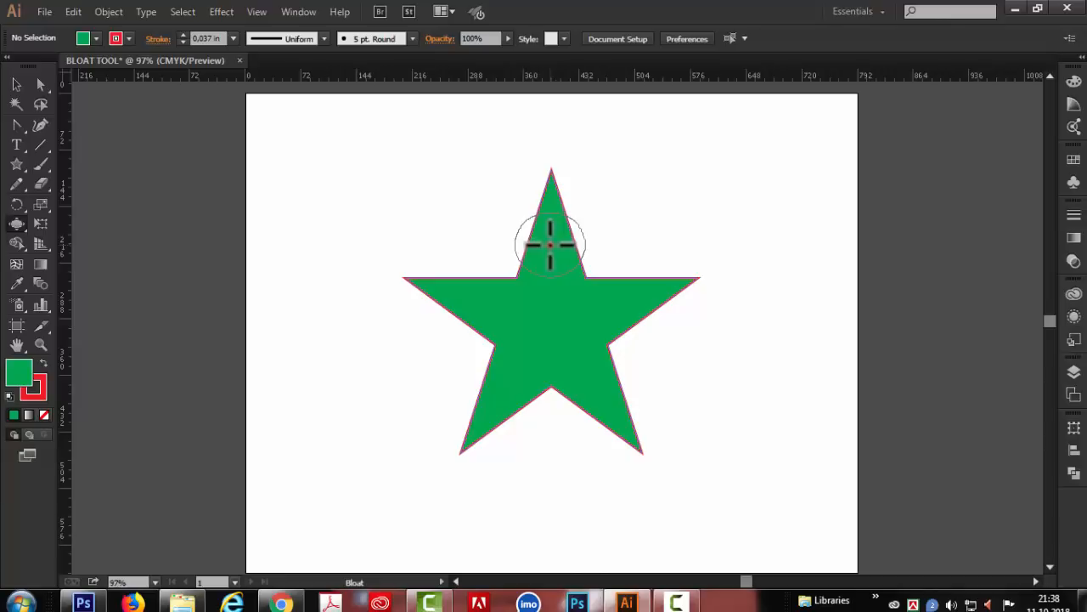
left_click_drag(550, 244, 550, 222)
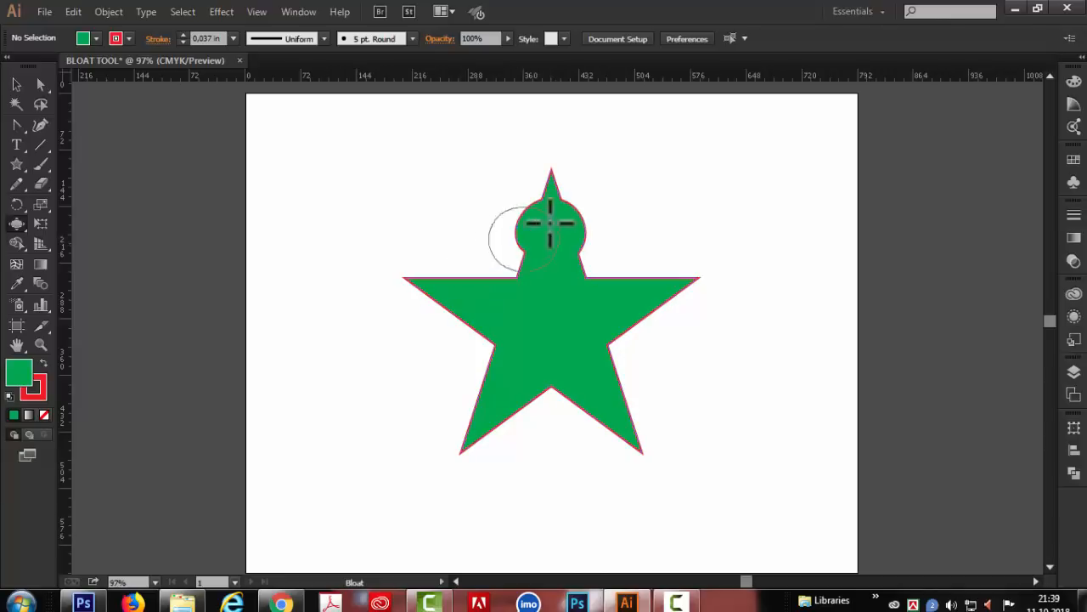
left_click(457, 301)
left_click(492, 404)
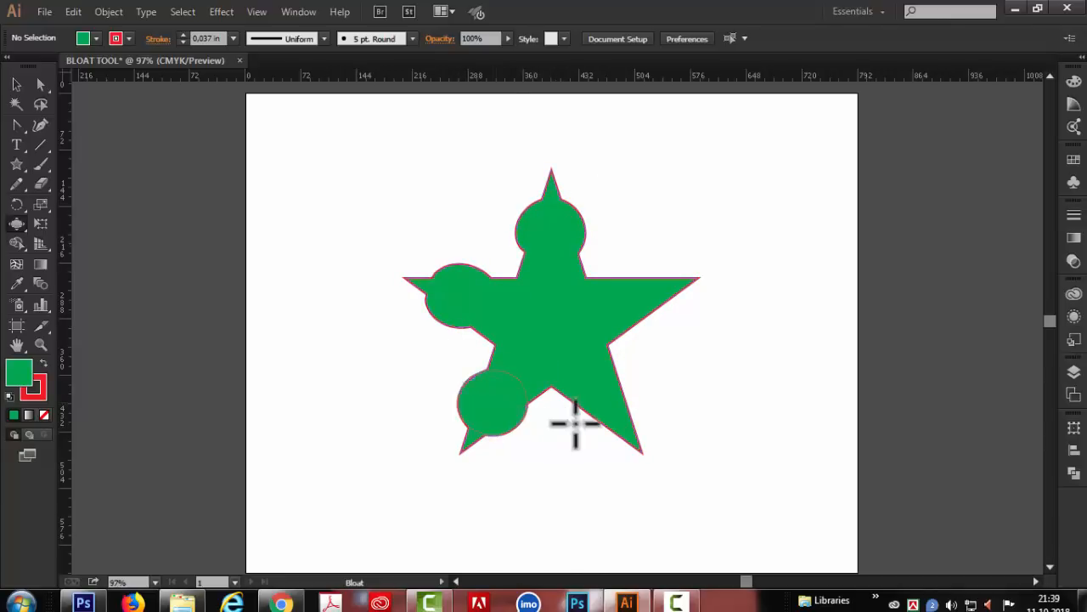
left_click(612, 404)
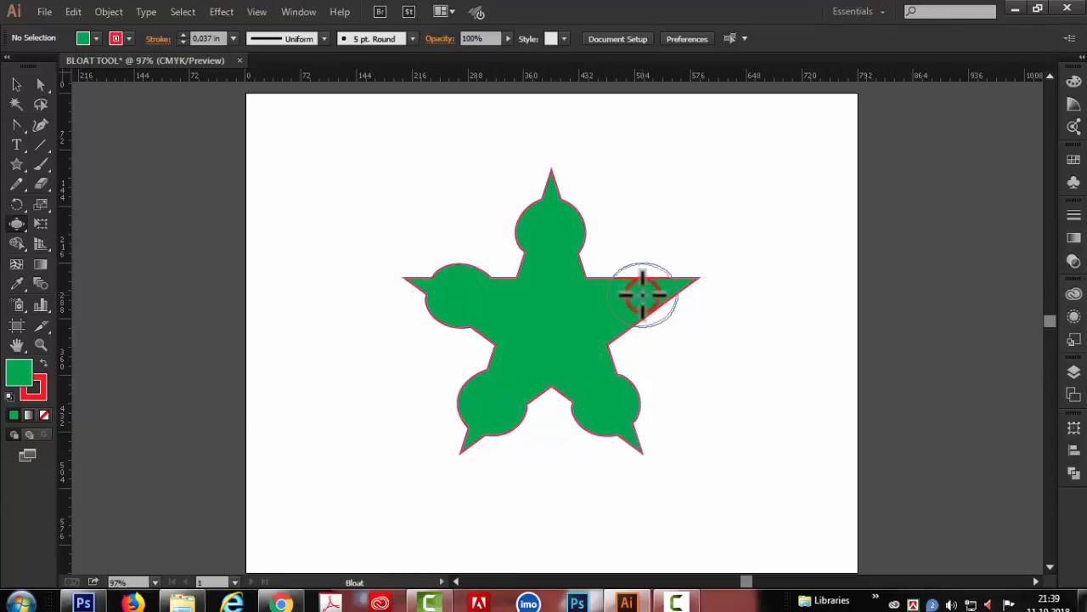
left_click(643, 294)
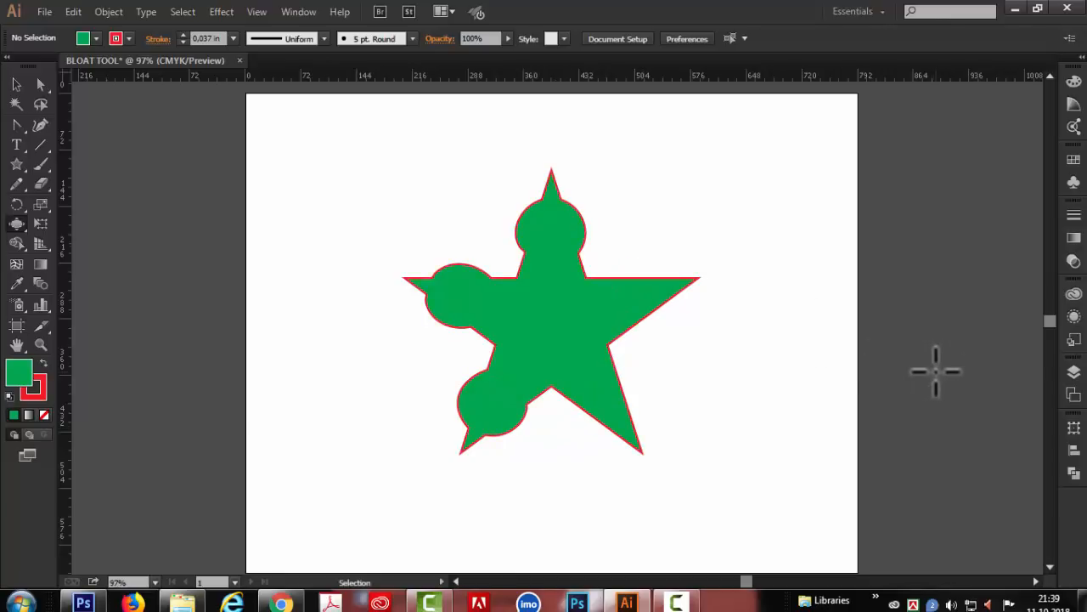
key("ctrl+z")
key("ctrl+z")
key("ctrl+z")
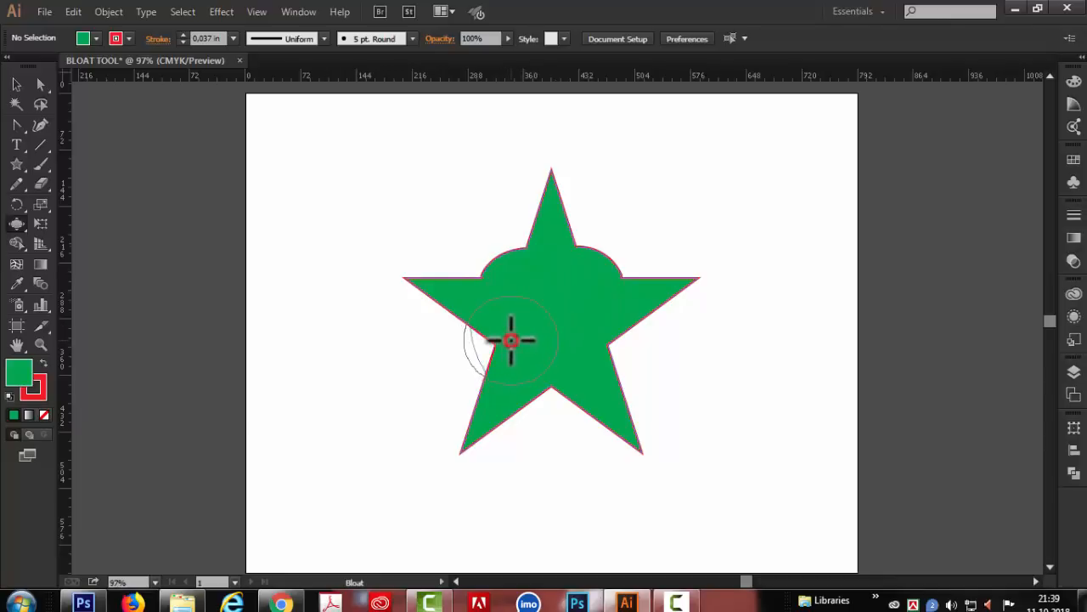
- Try bulging the star's inner corners outward with a larger Bloat brush, and undo the bulges
left_click_drag(511, 340, 511, 340)
left_click_drag(553, 377, 551, 370)
left_click_drag(588, 342, 588, 342)
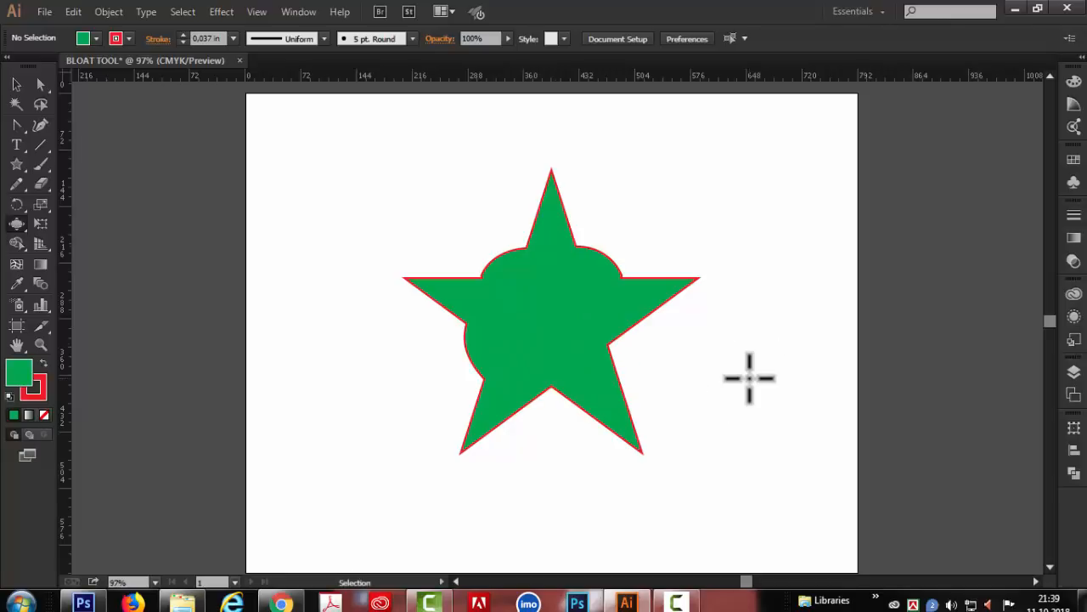
key("ctrl+z")
key("ctrl+z")
key("ctrl+z")
- Try bulging the star's five tips into round knobs with the Bloat tool, and undo the bulges
left_click_drag(551, 193, 552, 194)
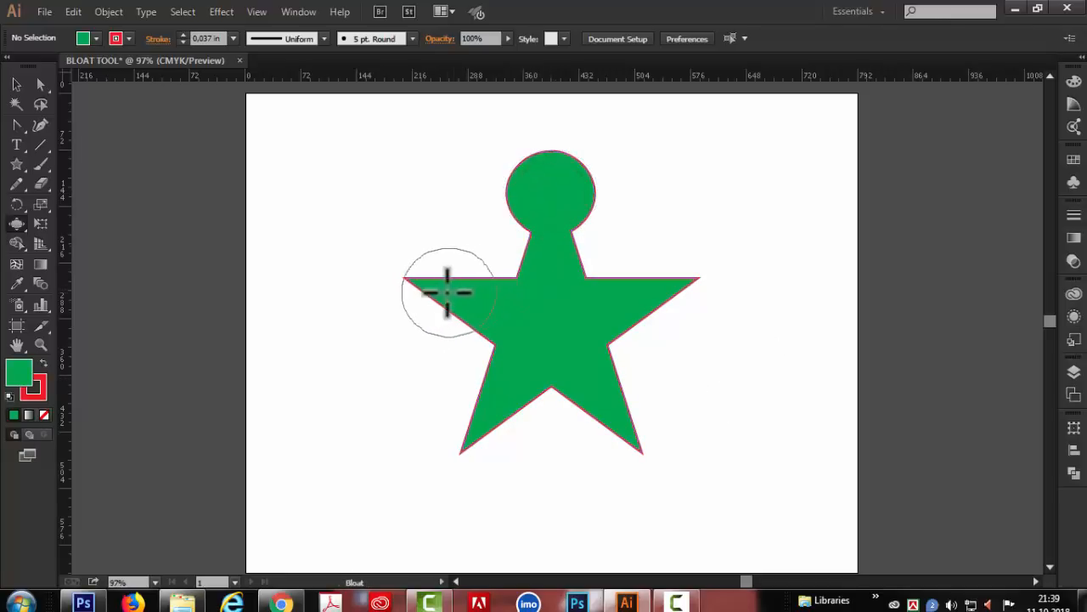
left_click(427, 286)
left_click(476, 420)
left_click(632, 429)
left_click(671, 284)
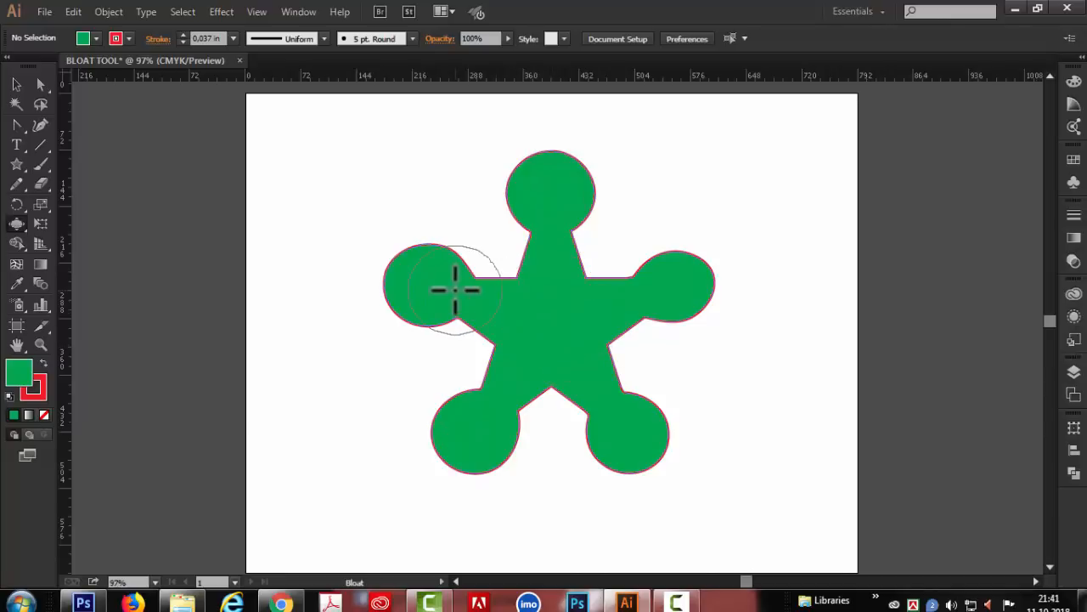
key("ctrl+z")
key("ctrl+z")
key("ctrl+z")
key("ctrl+z")
key("ctrl+z")
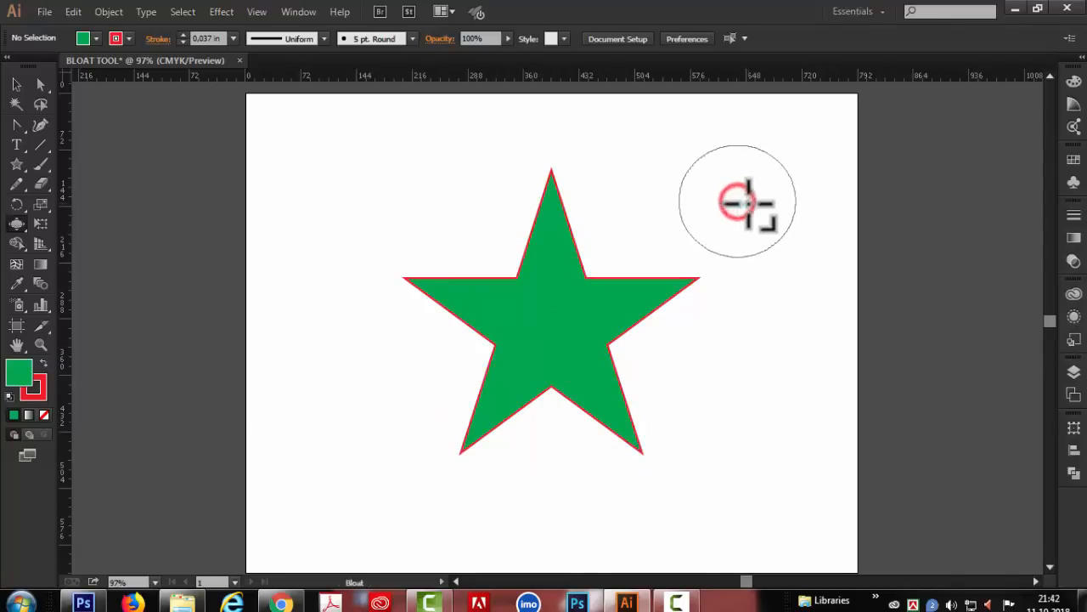
- Try bulging the star's center with an enlarged Bloat brush that covers its inner corners, and undo the bulge
left_click_drag(747, 202, 789, 227)
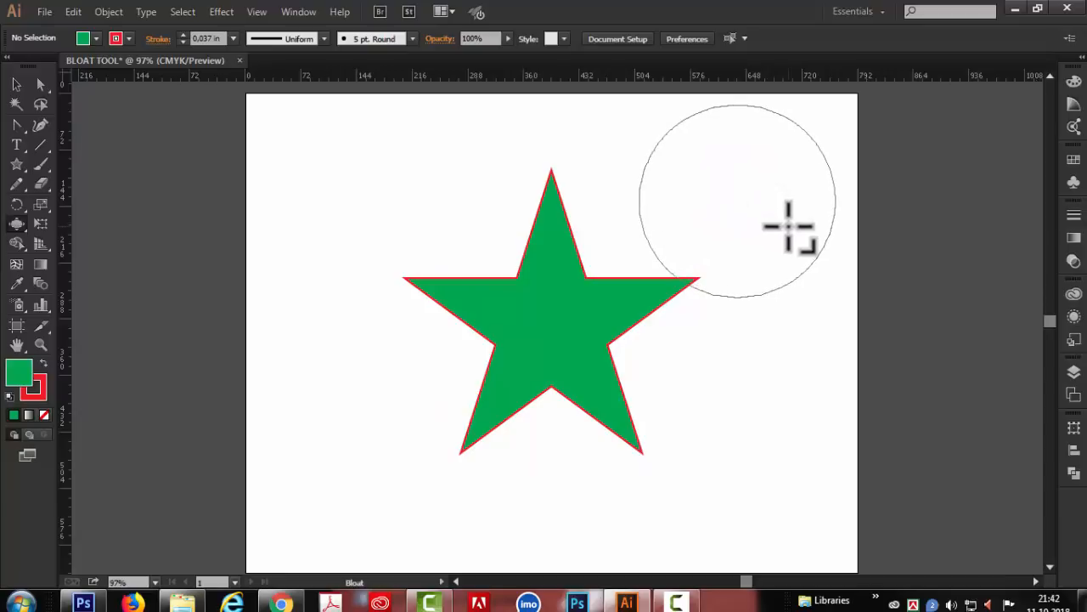
left_click(551, 322)
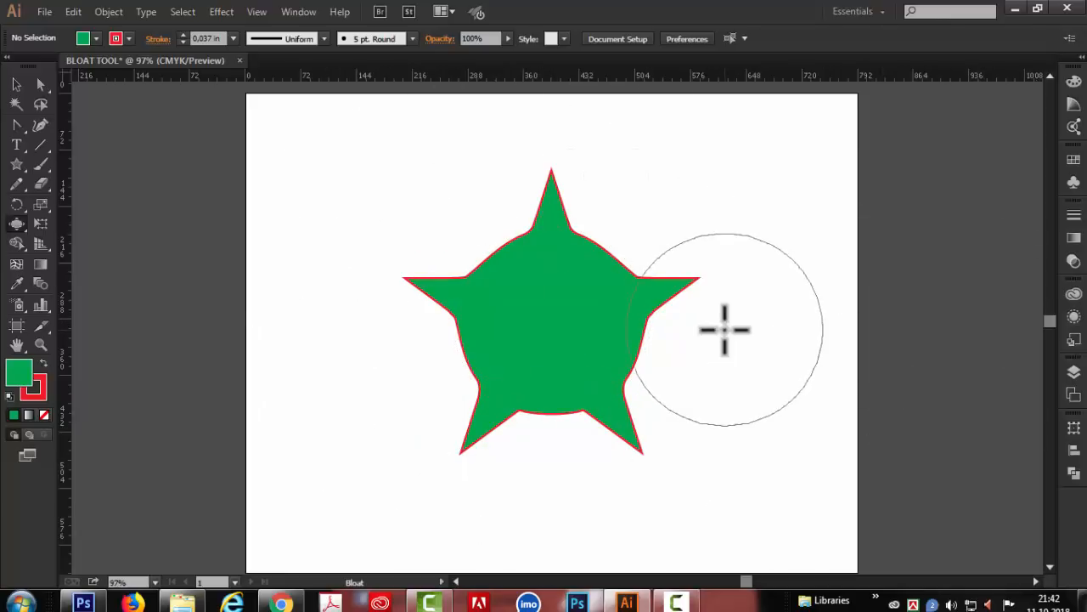
key("ctrl+z")
- Try bloating the whole star at once with a Bloat brush wider than the star, and undo the change
left_click_drag(792, 235, 855, 262)
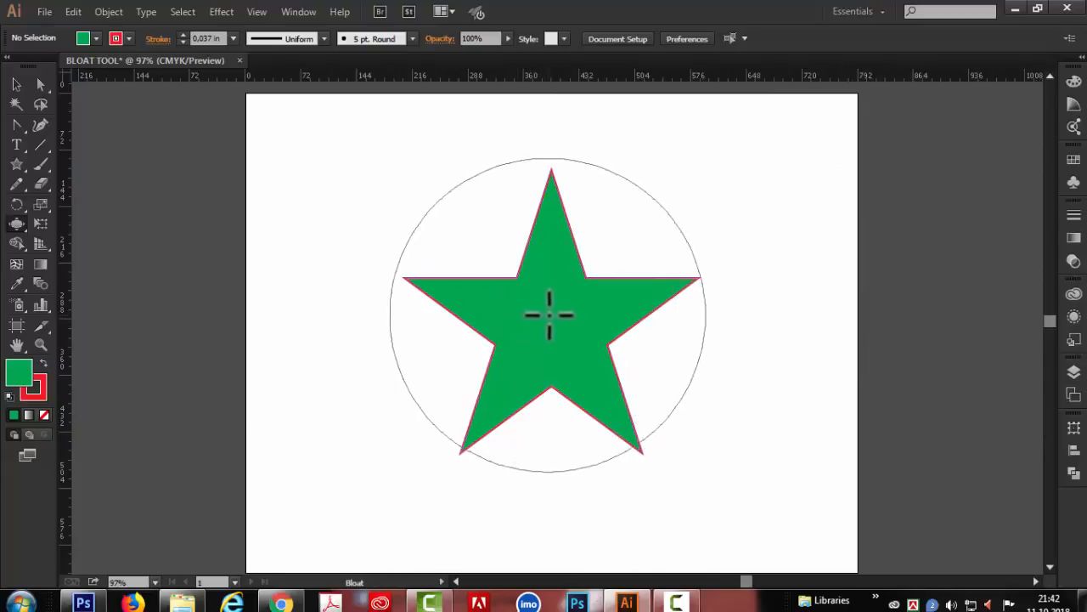
left_click_drag(821, 229, 836, 225)
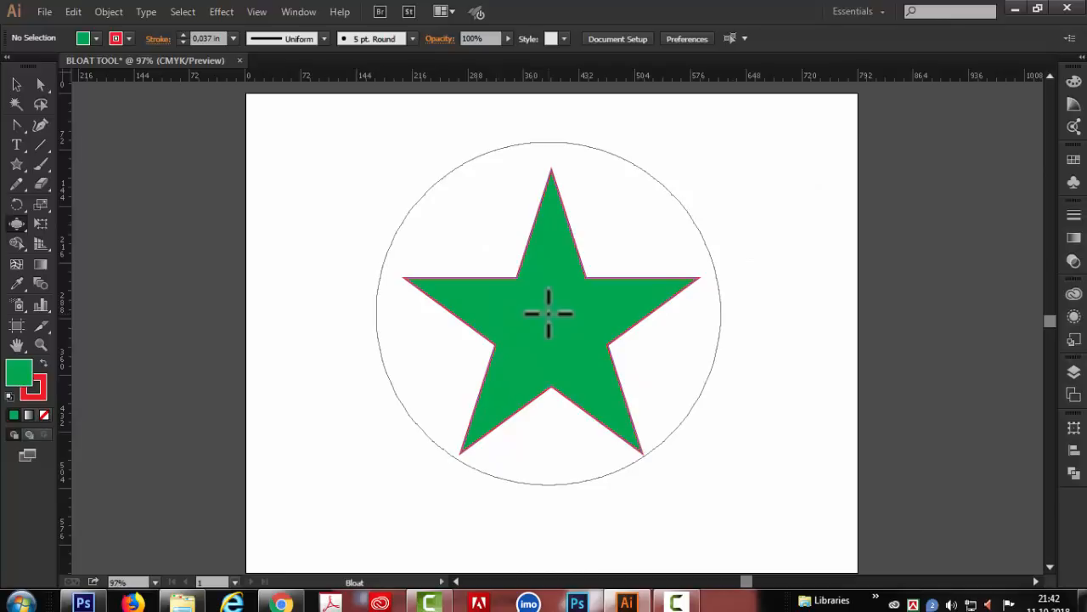
left_click_drag(553, 311, 548, 323)
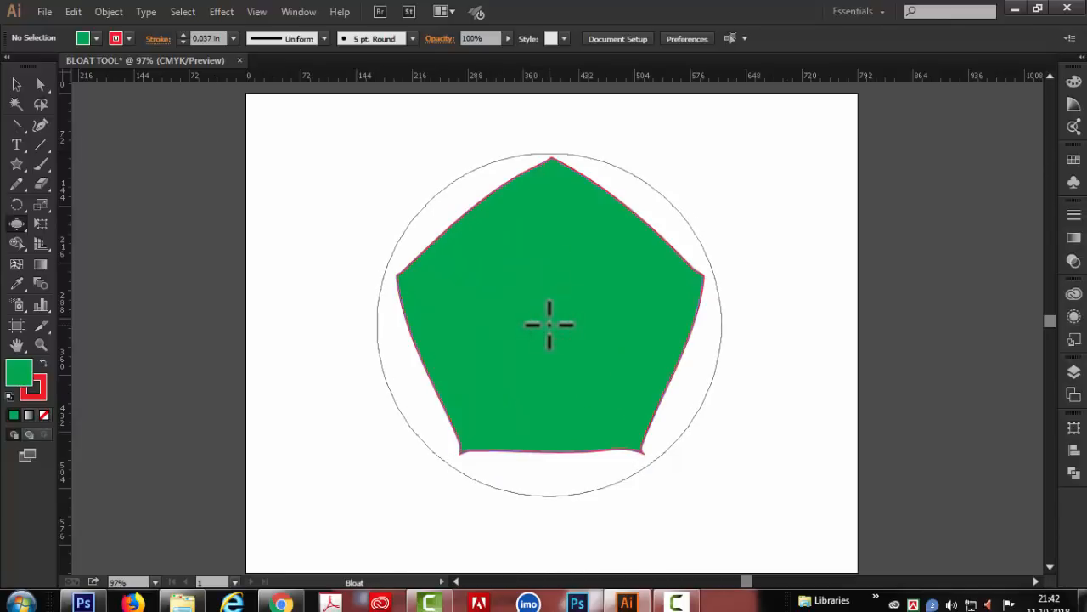
key("ctrl+z")
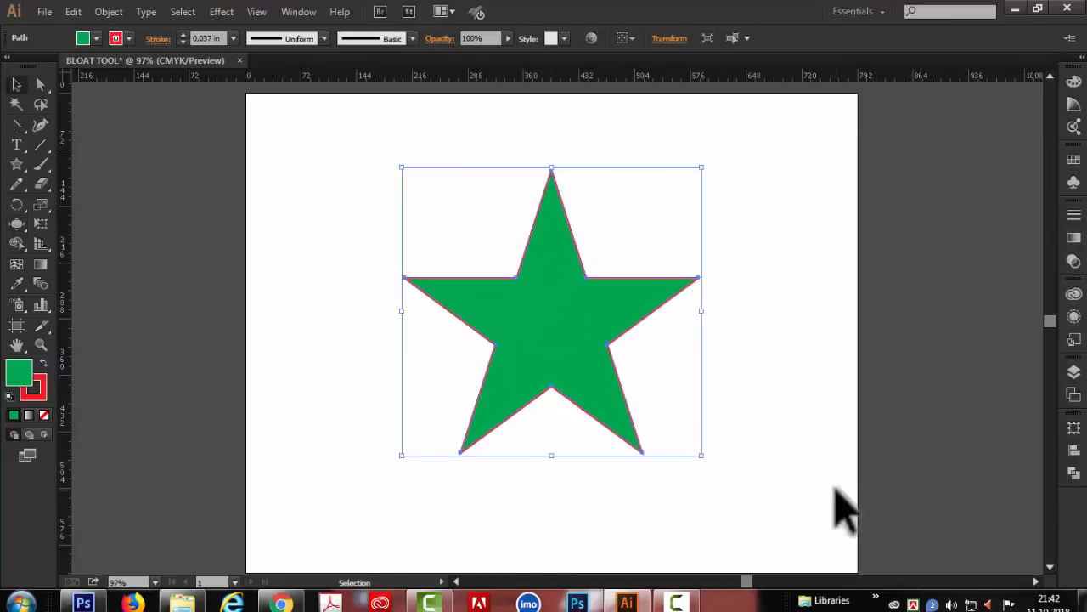
- Delete the star and draw a large green hexagon with a red outline near the artboard's middle
key("Delete")
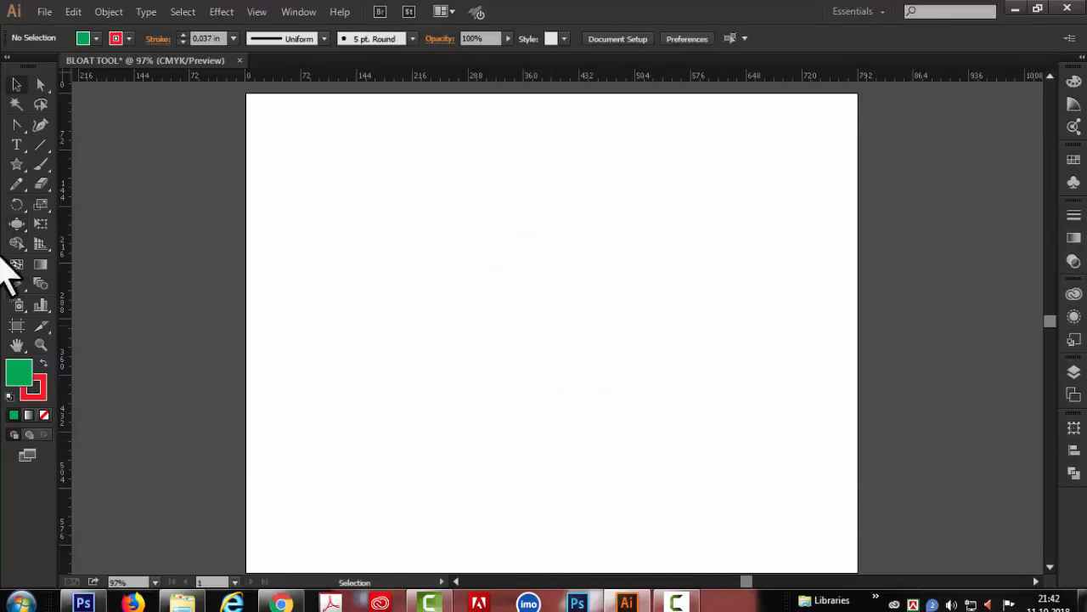
left_click_drag(16, 164, 74, 225)
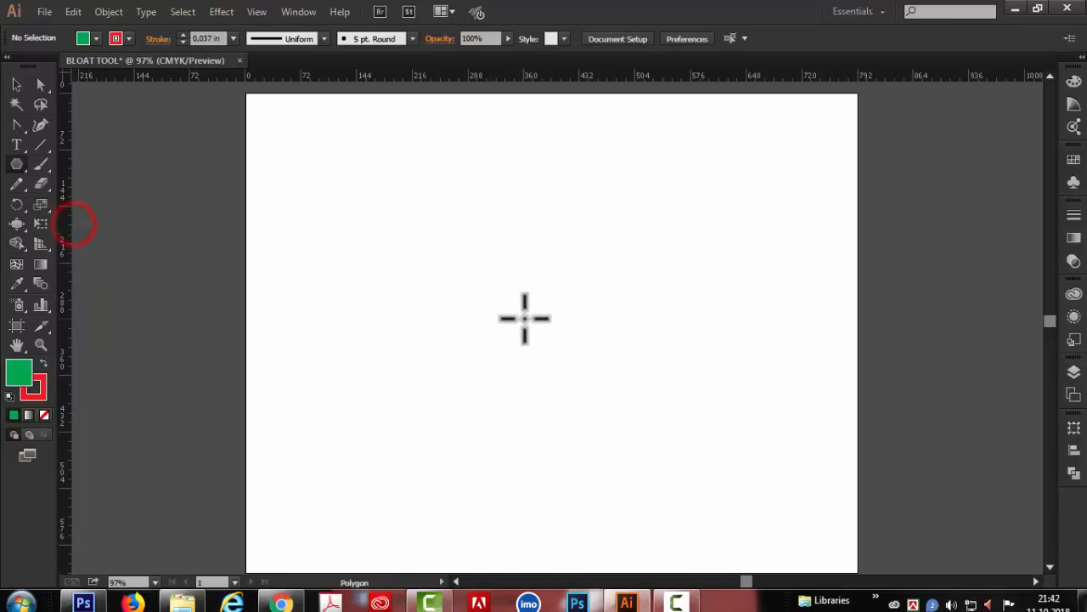
left_click_drag(513, 315, 601, 369)
left_click_drag(602, 369, 626, 382)
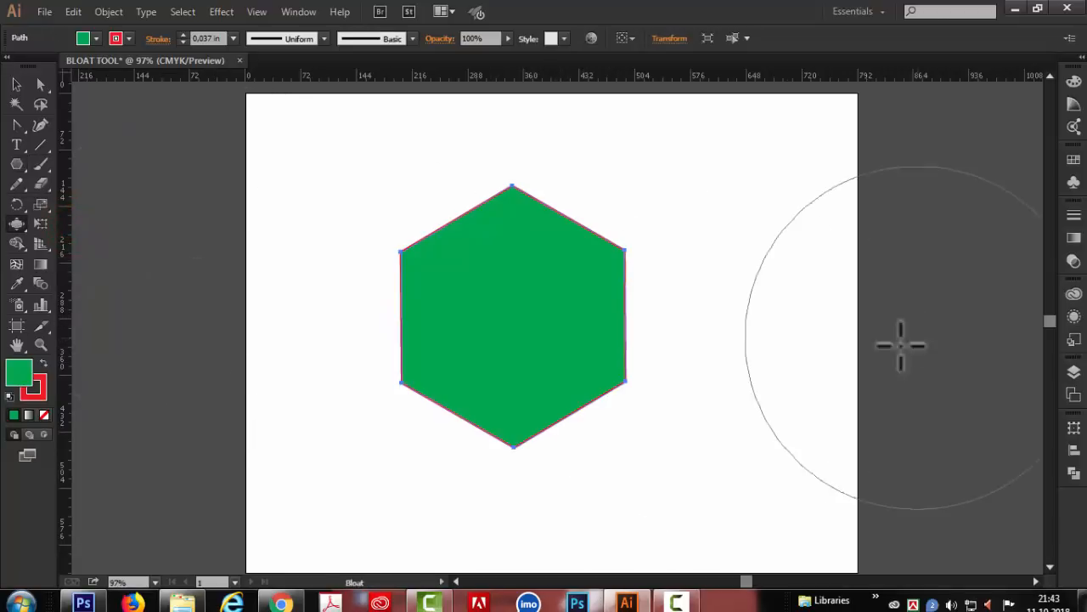
- Reset the Bloat tool options to their defaults and apply them
double_click(17, 224)
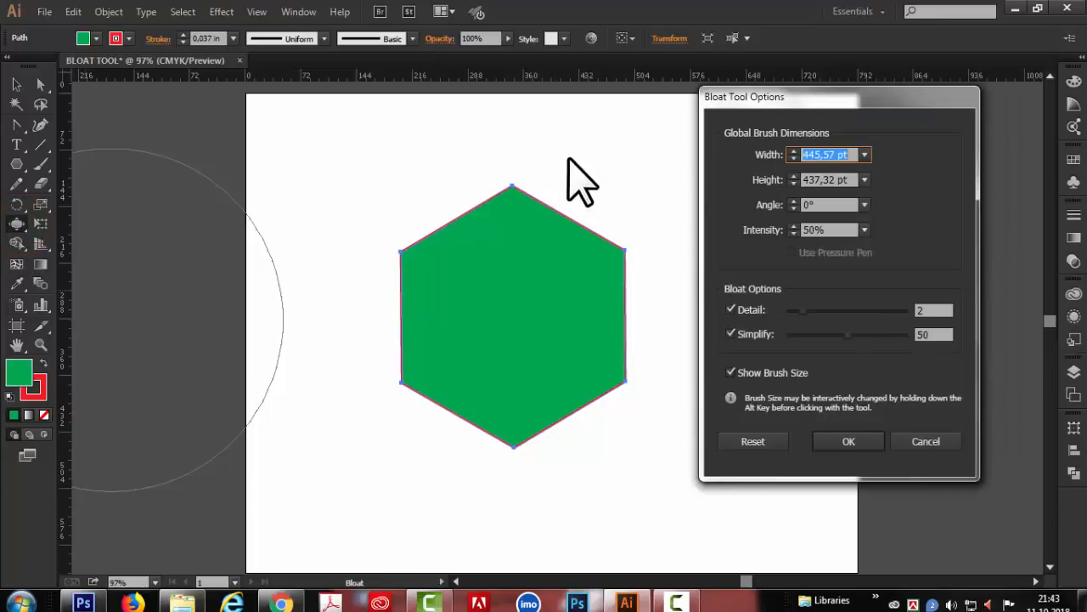
left_click(753, 444)
left_click(852, 441)
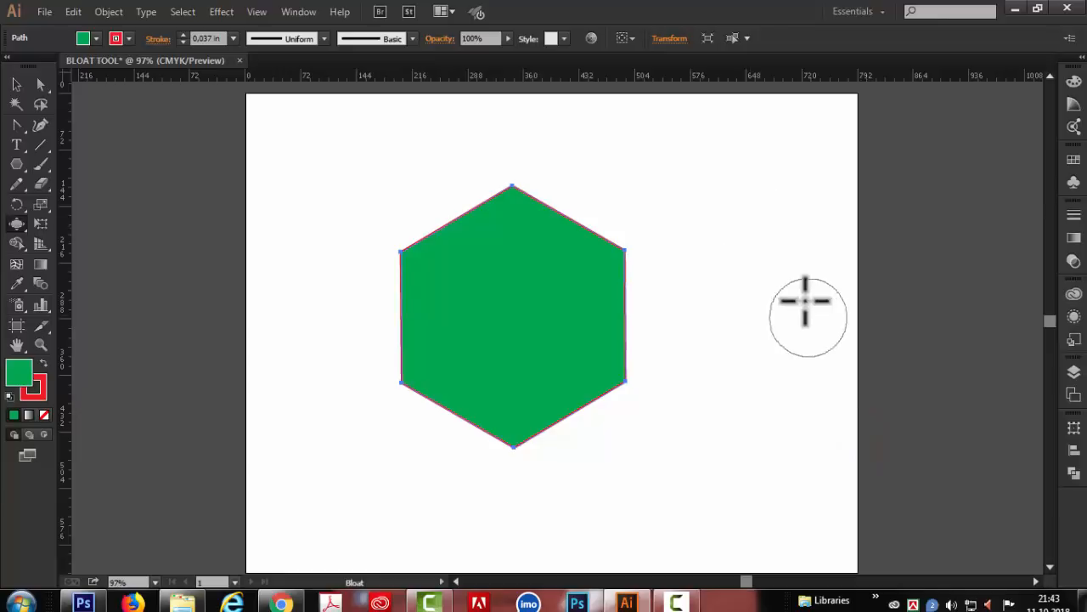
- Try bulging the hexagon's top, lower-left and lower-right corners with a slightly enlarged Bloat brush, and undo the bulges
left_click_drag(752, 247, 773, 251)
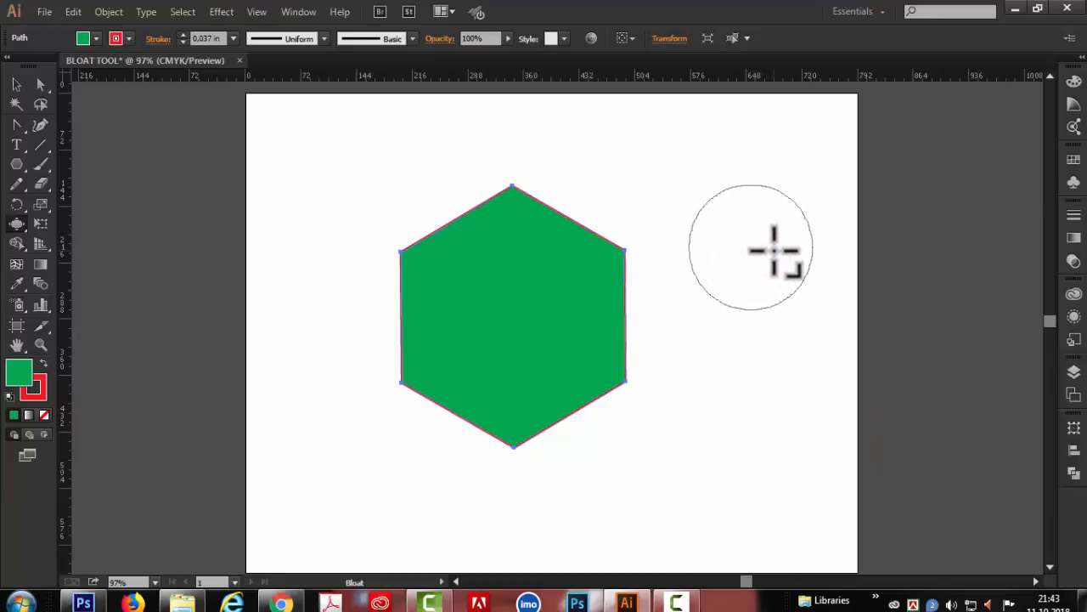
left_click(514, 201)
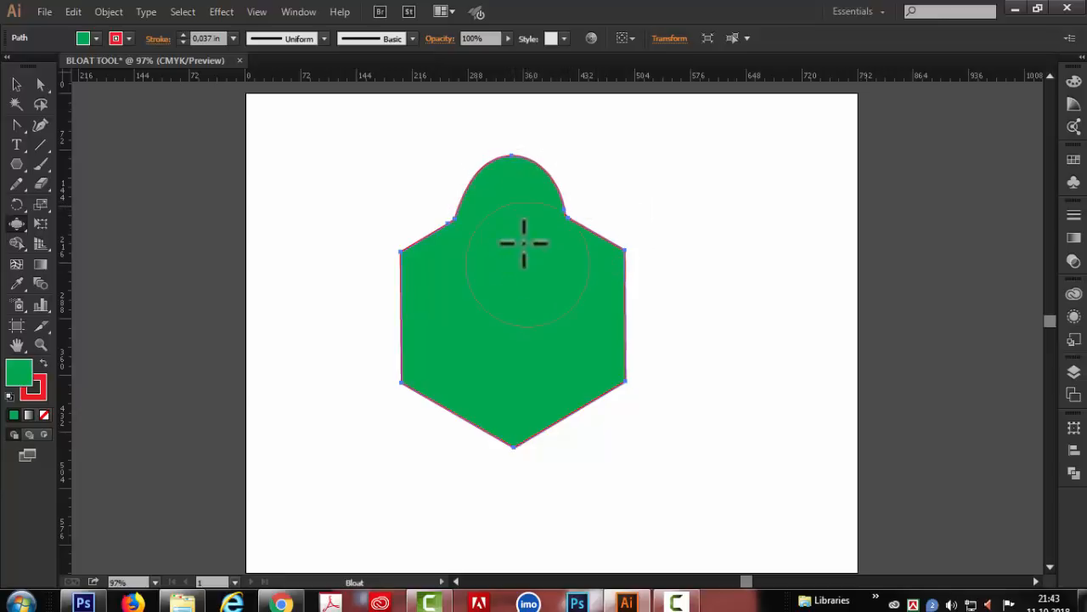
left_click(412, 374)
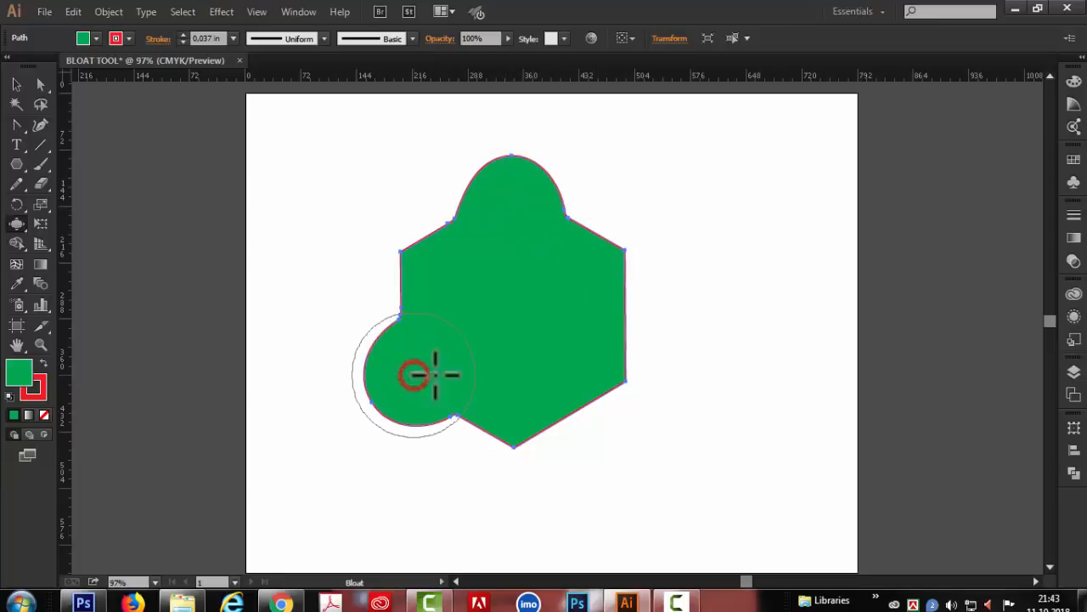
left_click(611, 367)
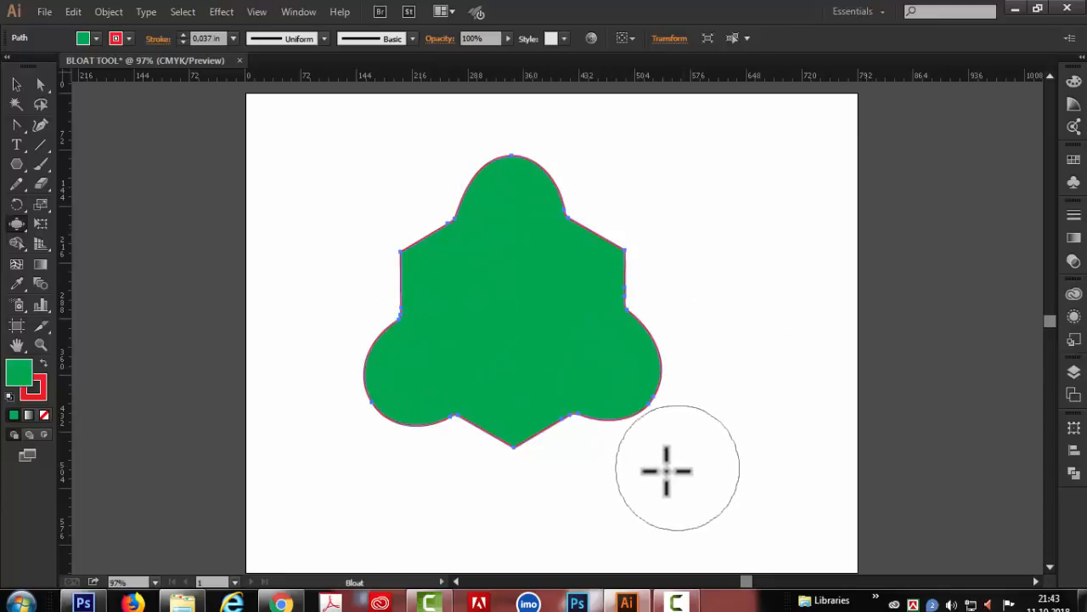
key("ctrl+z")
key("v")
key("ctrl+z")
key("ctrl+z")
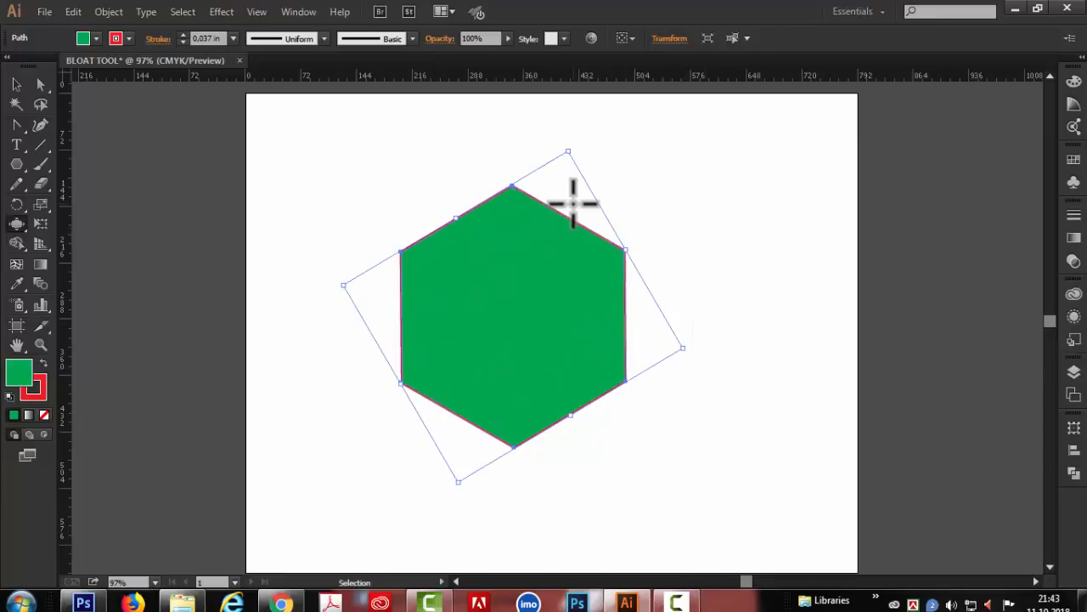
left_click(571, 209)
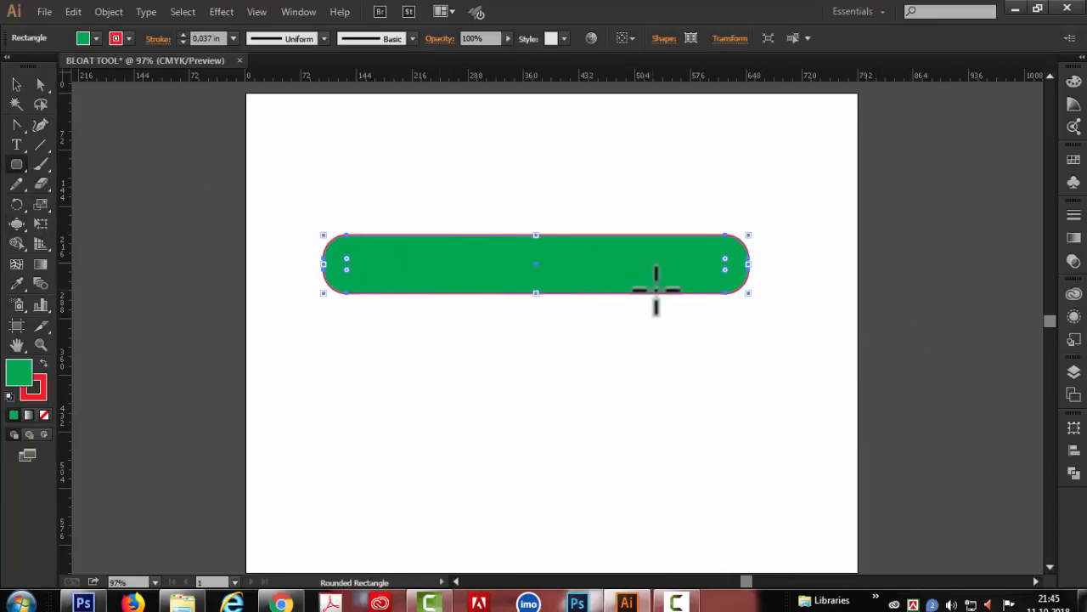
- Try a Bloat stroke on the long rounded rectangle, undo it, and bulge the rectangle's left end upward
left_click(17, 224)
mouse_move(425, 279)
left_mouse_down()
mouse_move(413, 345)
mouse_move(454, 461)
mouse_move(525, 482)
mouse_move(676, 492)
mouse_move(852, 319)
mouse_move(830, 209)
mouse_move(787, 160)
mouse_move(713, 149)
mouse_move(498, 149)
left_mouse_up()
key("ctrl+z")
left_click_drag(344, 274, 332, 201)
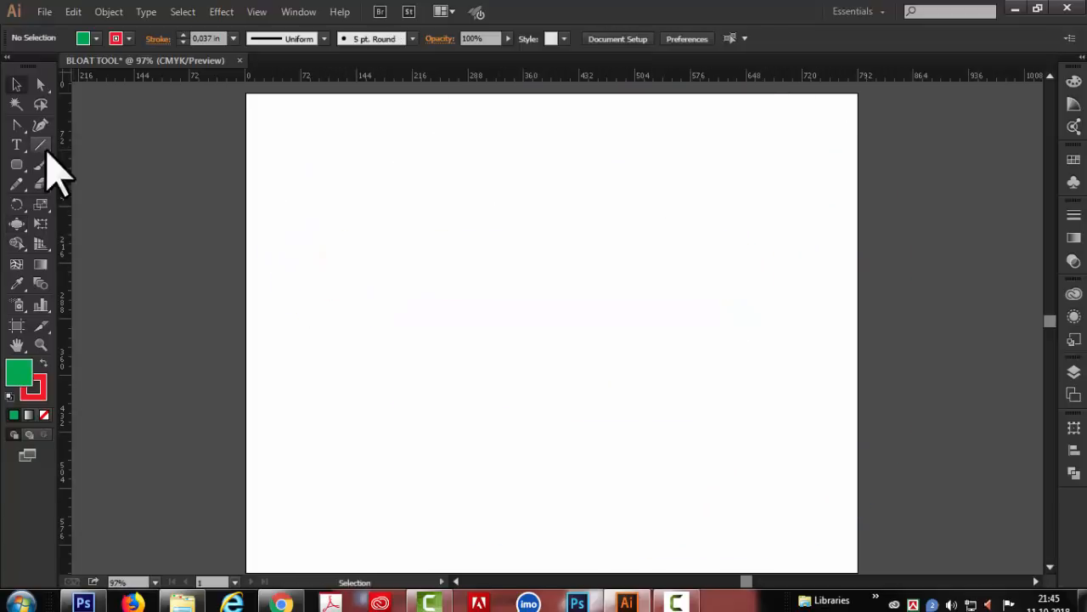
- Add the word BANGLA in large green letters with a red outline, and convert the text to outlines
left_click(17, 143)
left_click(432, 330)
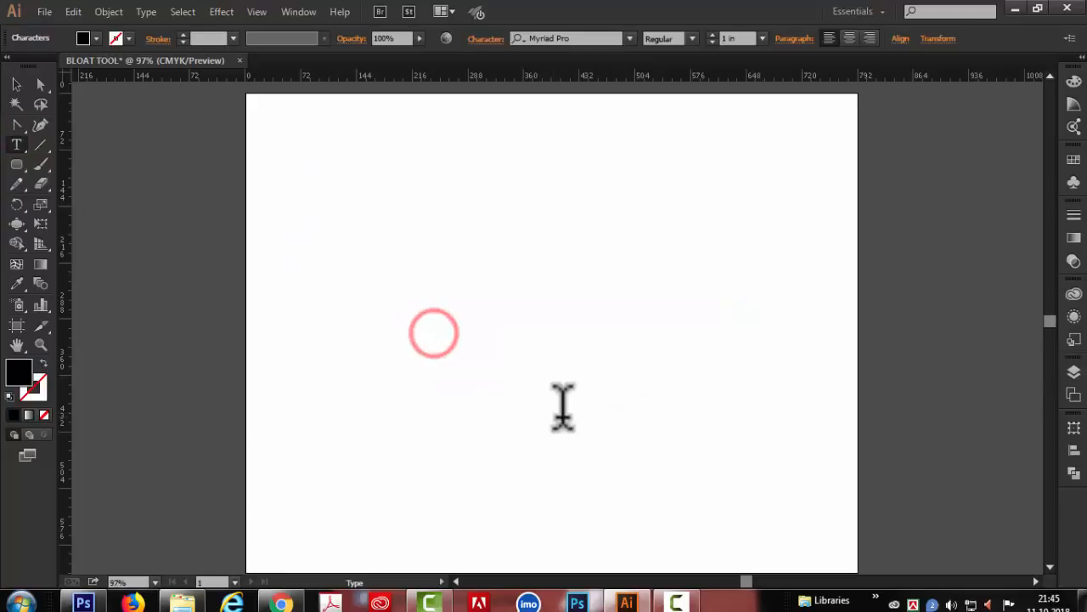
type("BANGLA")
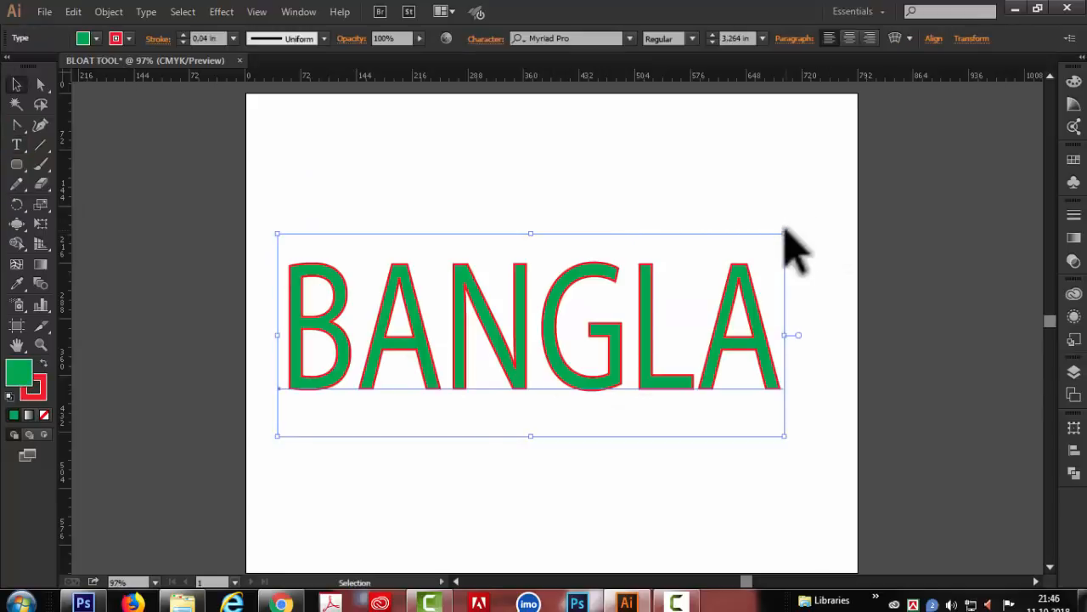
left_click(782, 224)
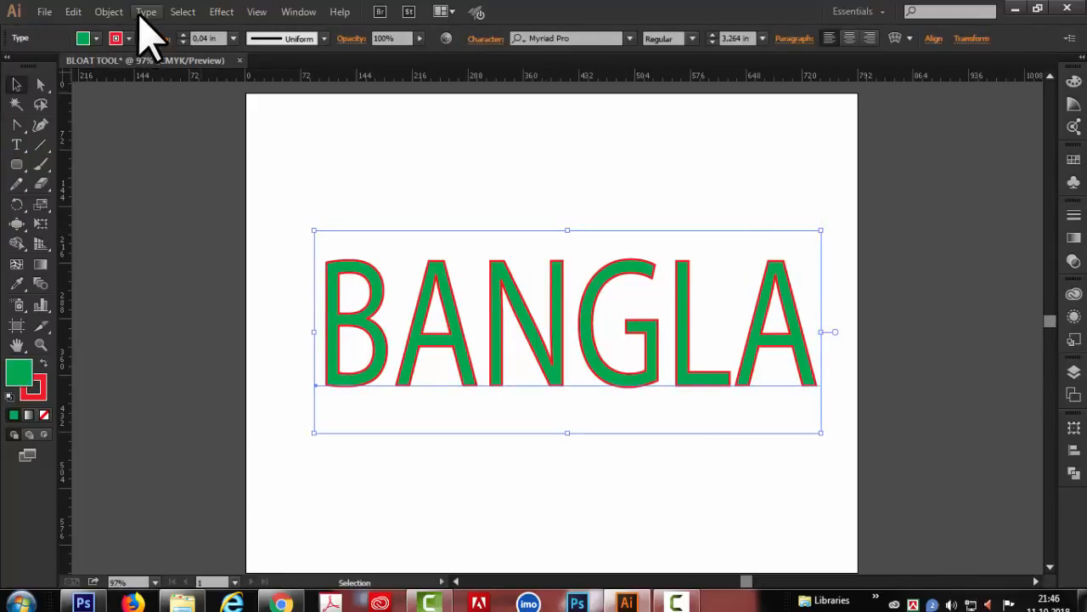
left_click(146, 12)
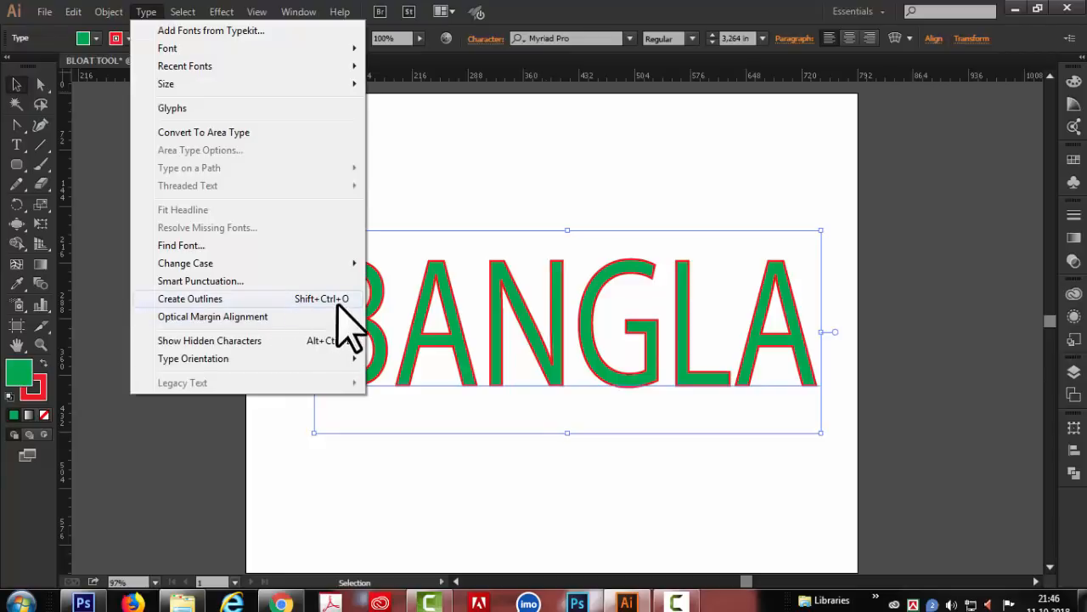
left_click(196, 299)
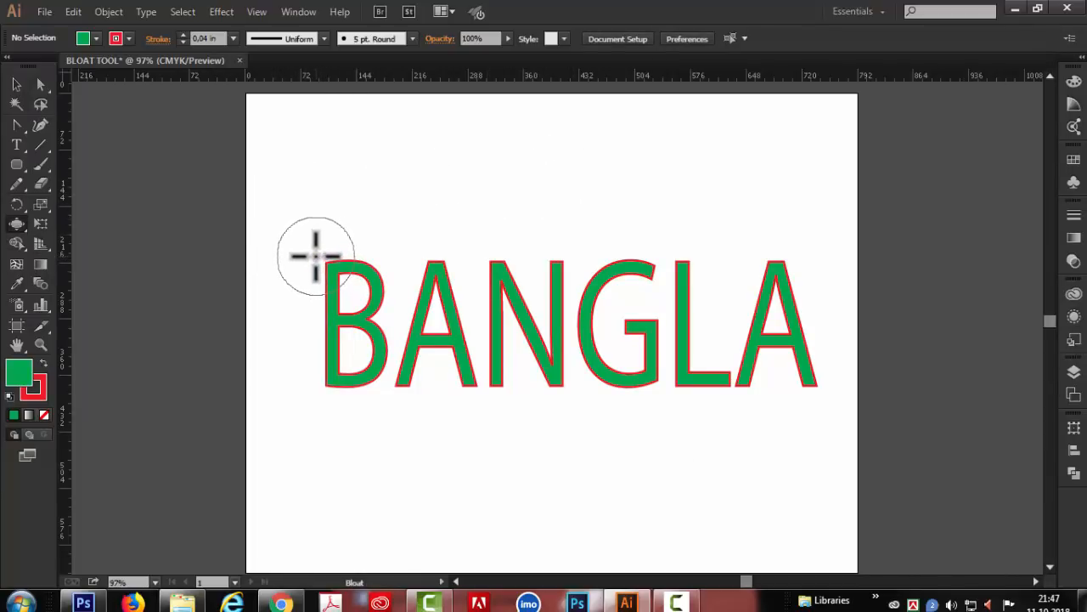
- Bloat the tops of the letters B, A, N, L and A into round knobs and bulge the B's lower-left corner
mouse_move(331, 265)
left_mouse_down()
mouse_move(318, 336)
mouse_move(326, 364)
left_mouse_up()
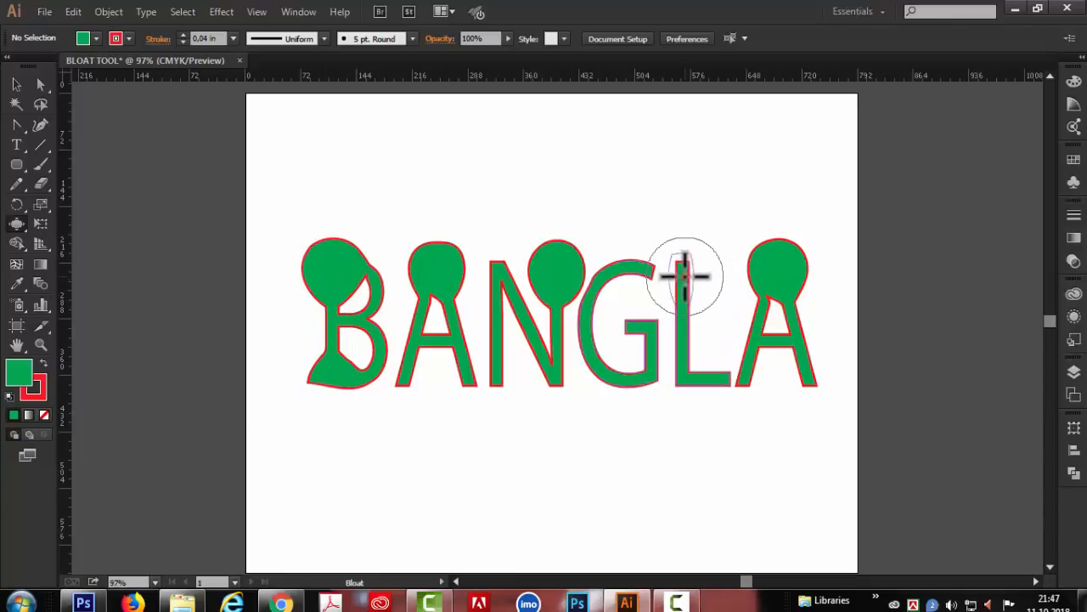
left_click_drag(685, 276, 684, 277)
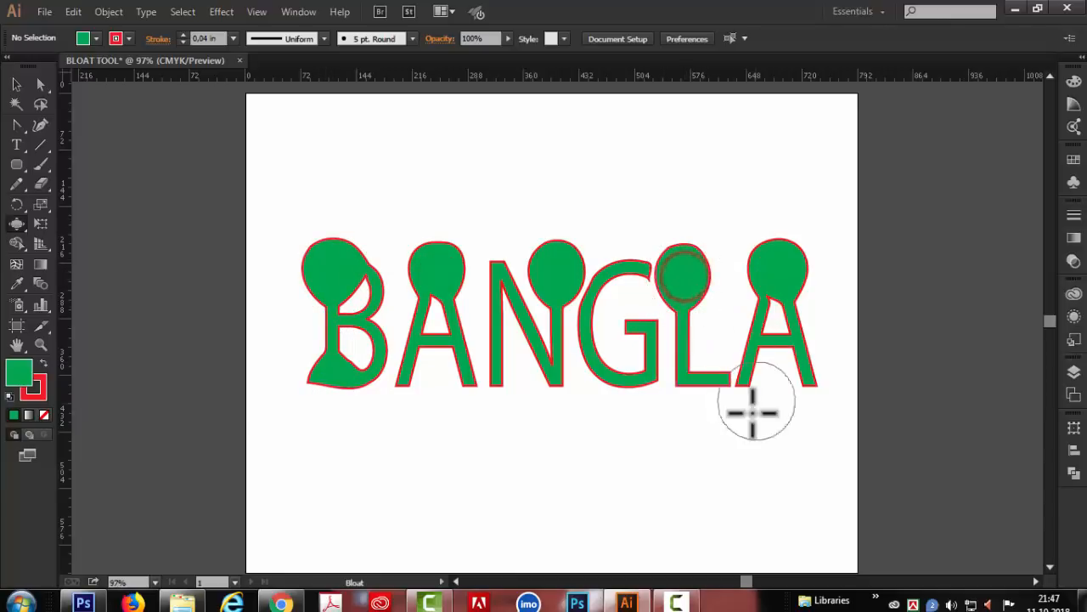
- Set the Bloat brush to a width of 50 pt and a height of 50 pt
double_click(16, 224)
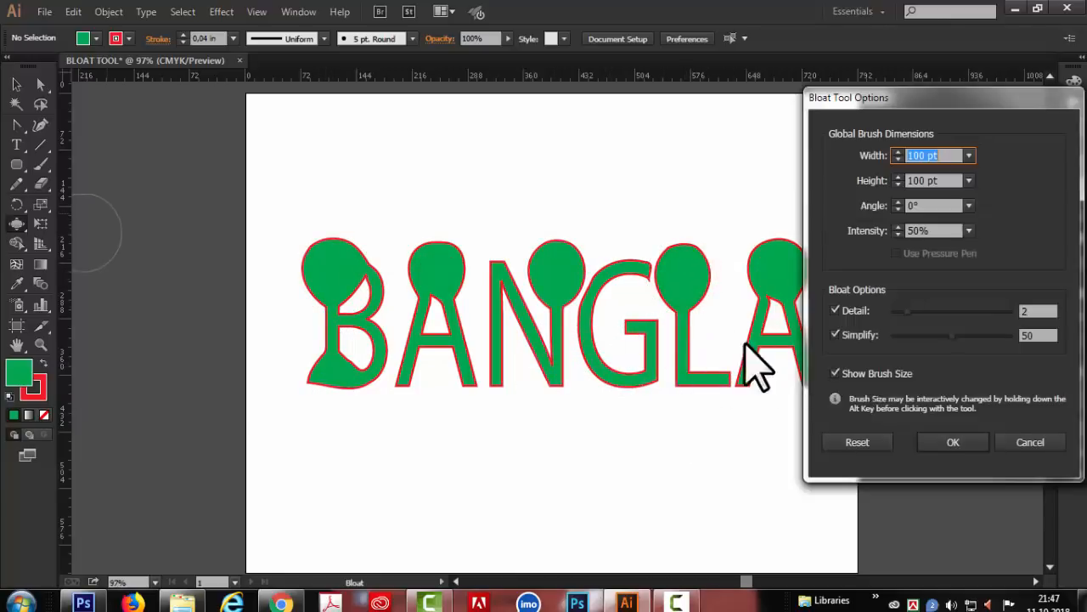
left_click(1027, 442)
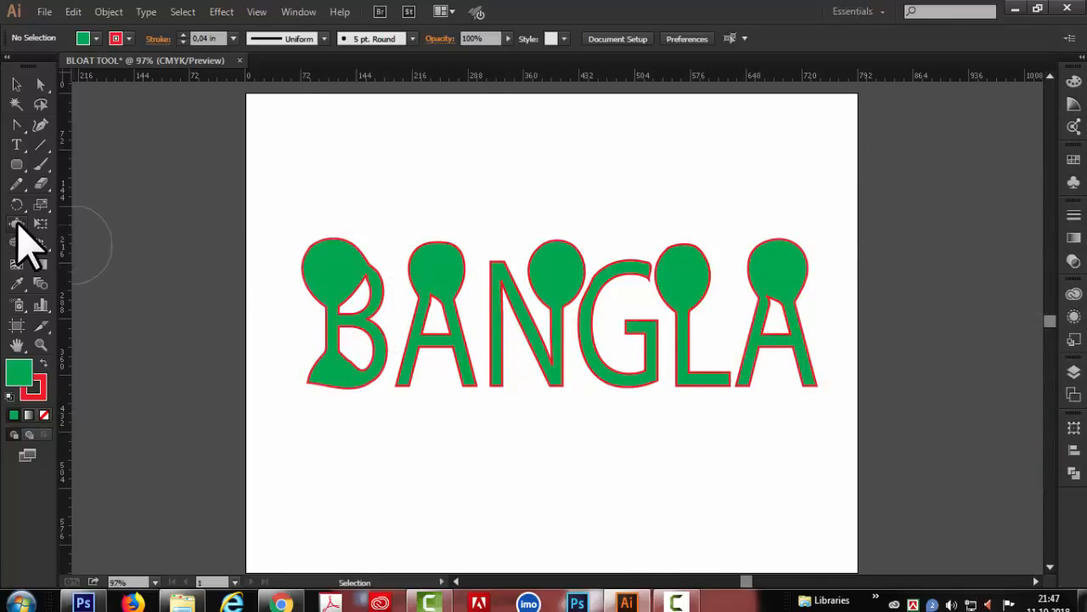
double_click(16, 223)
left_click(969, 155)
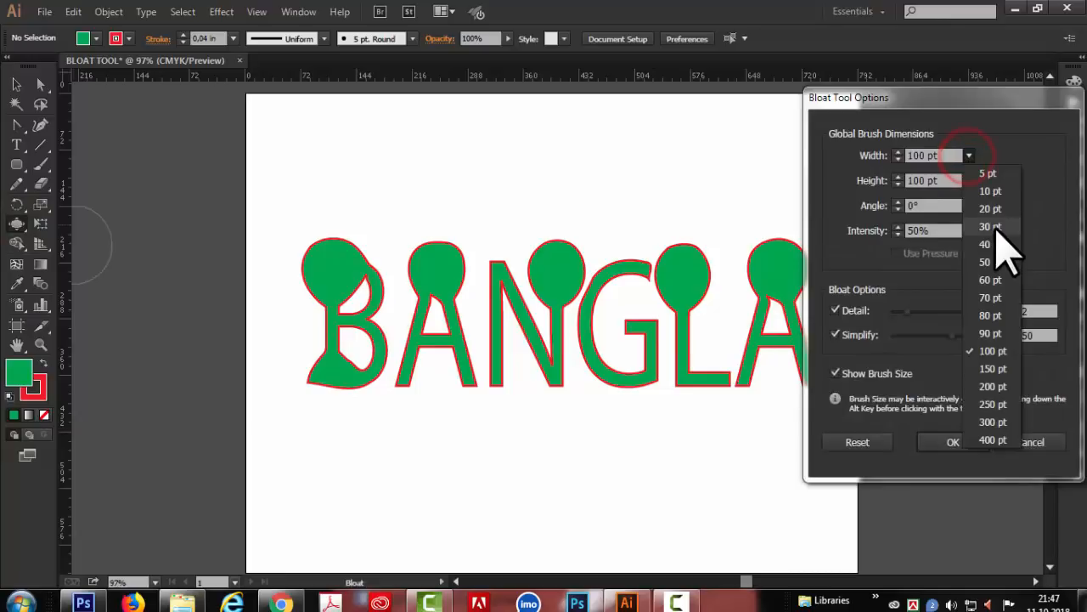
left_click(989, 262)
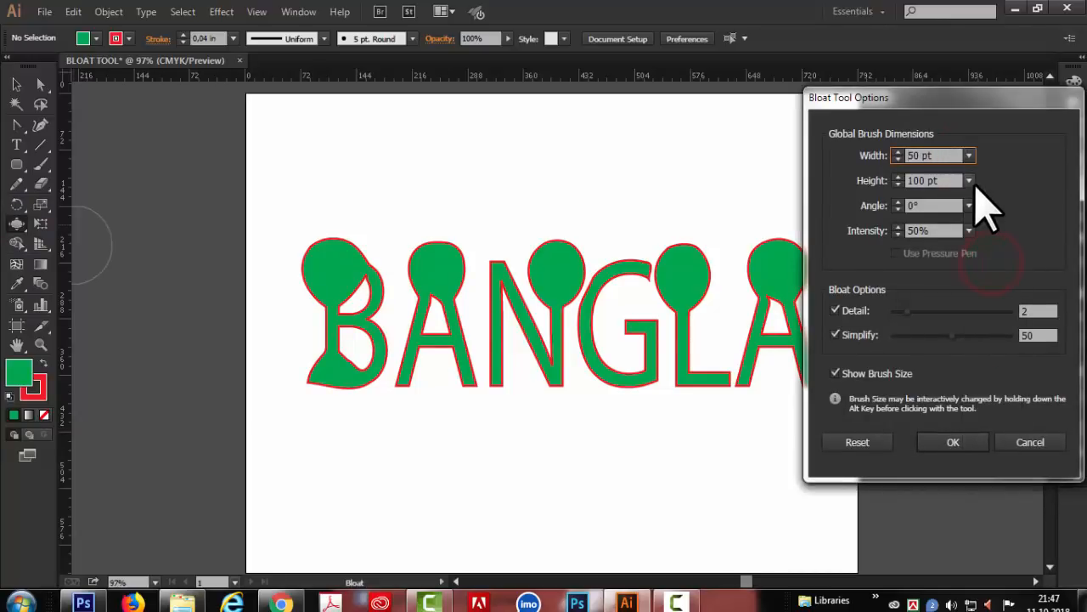
left_click(970, 181)
left_click(991, 287)
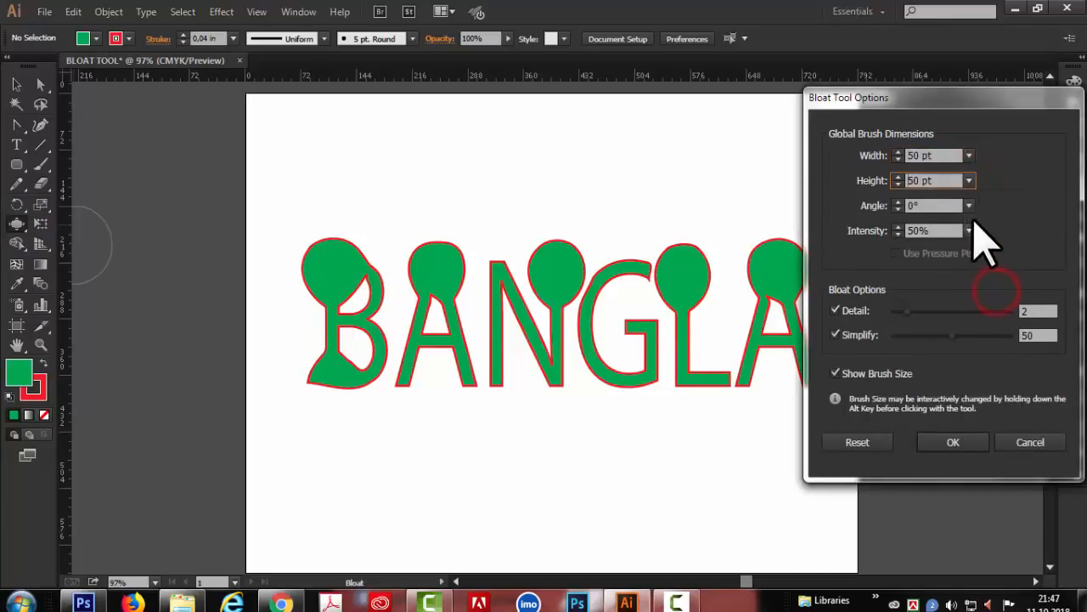
left_click(956, 443)
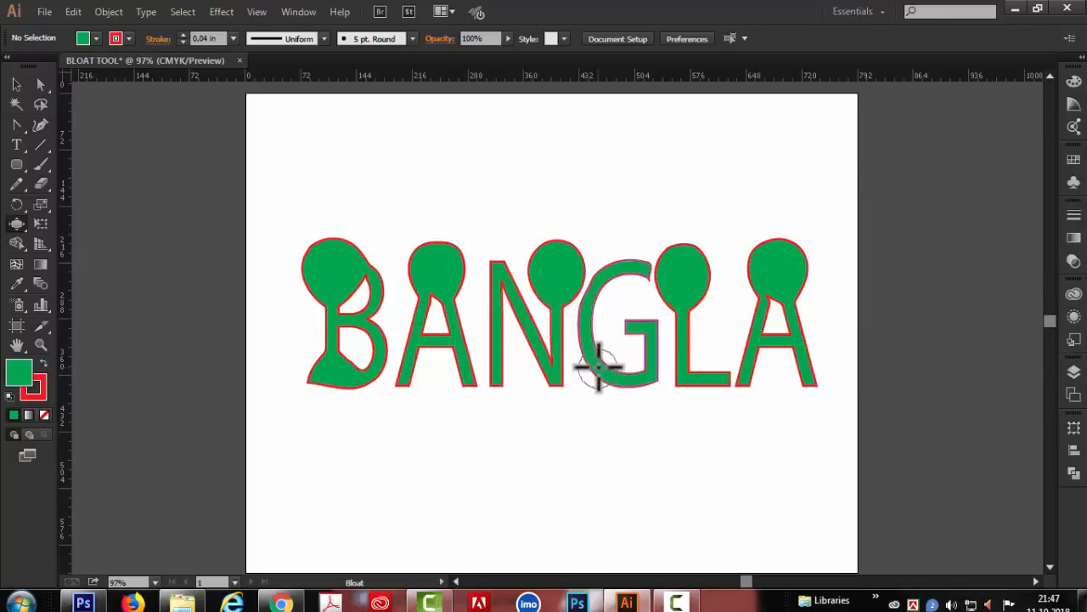
- Add small bulges to the stems, bars and ends of the BANGLA letters with the 50 pt Bloat brush
left_click(636, 323)
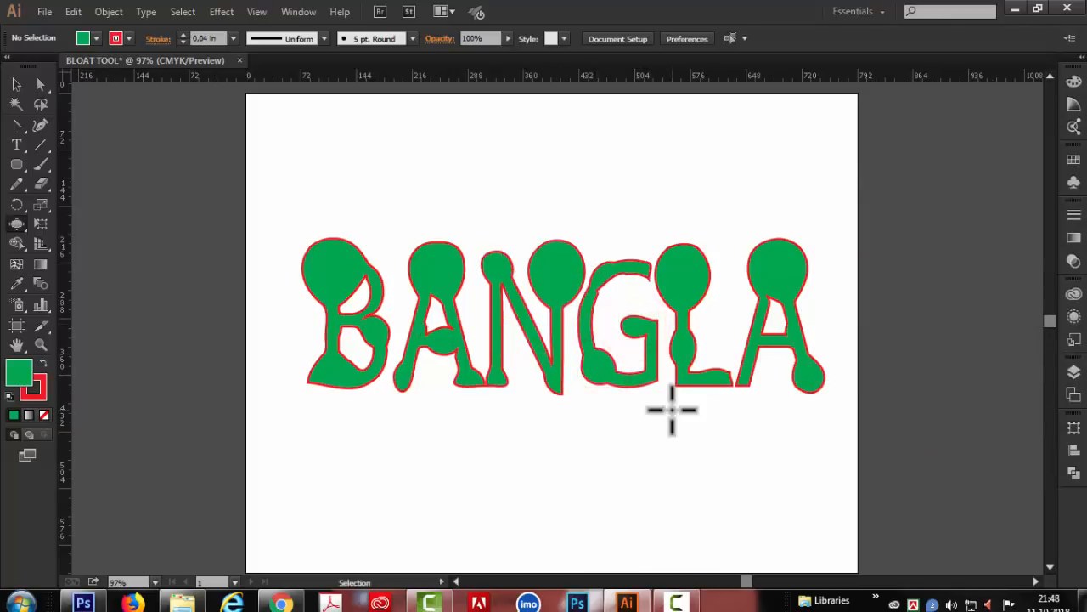
left_click(748, 365)
left_click(758, 338)
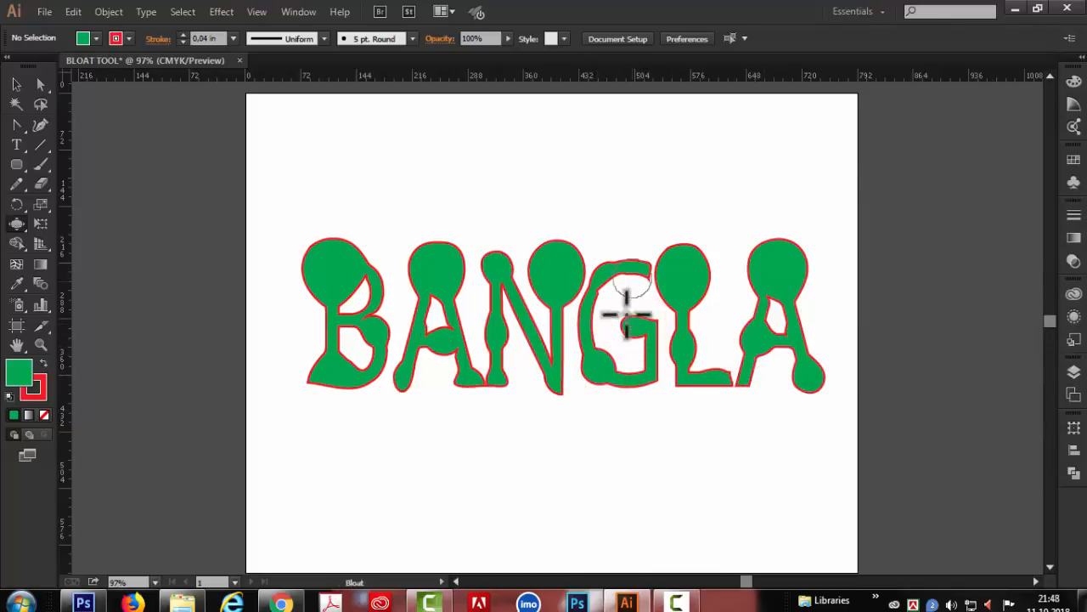
left_click(497, 331)
left_click(630, 266)
left_click(645, 374)
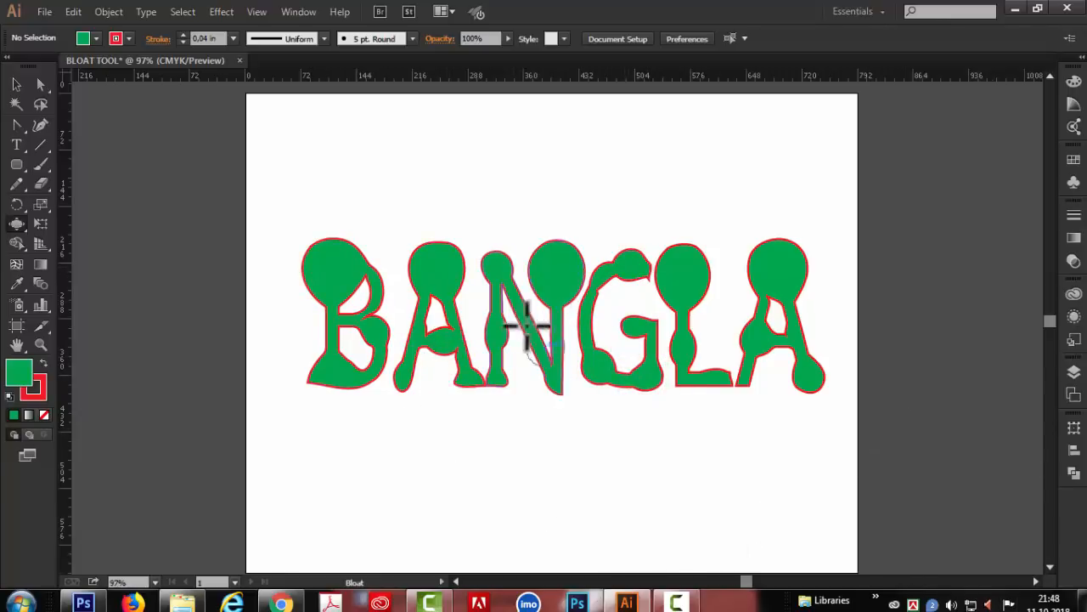
- Delete the bloated BANGLA lettering and add the single letter T as new text near the artboard's middle
key("v")
left_click_drag(293, 211, 862, 493)
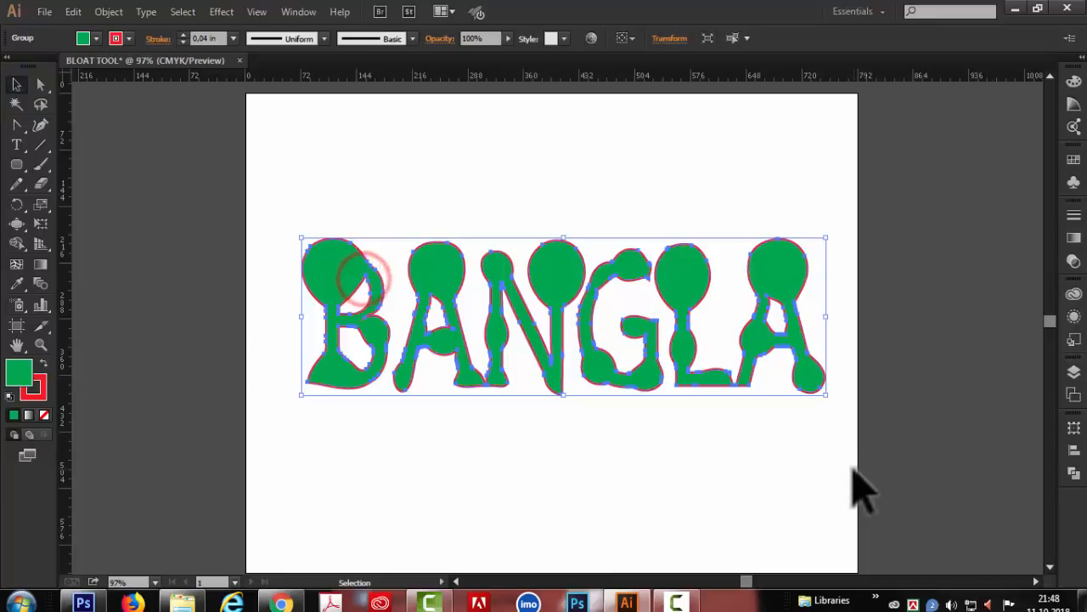
key("Delete")
left_click(16, 144)
left_click(441, 349)
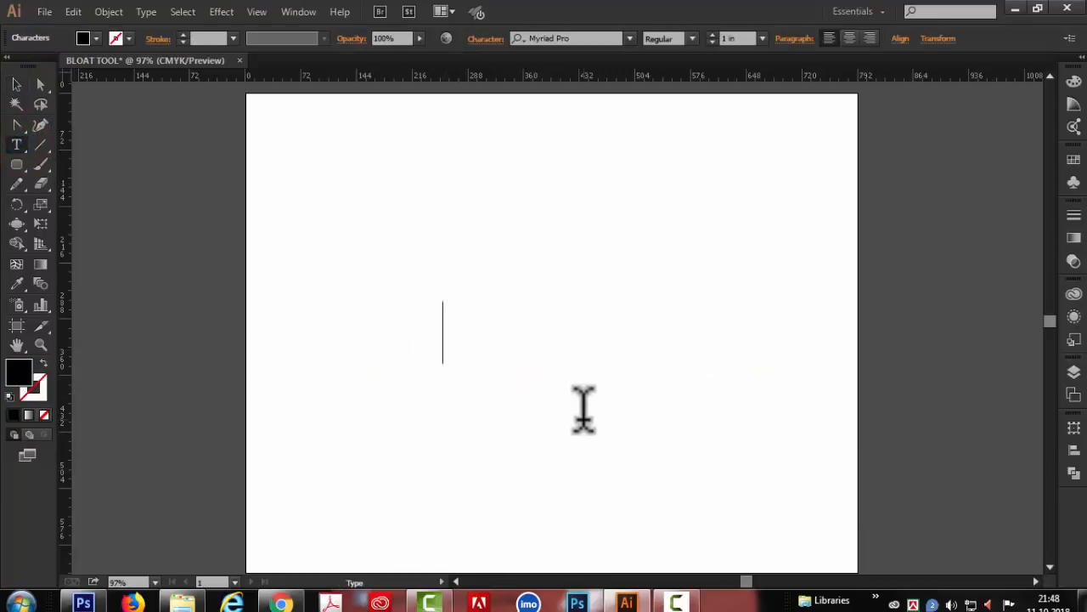
left_click(16, 83)
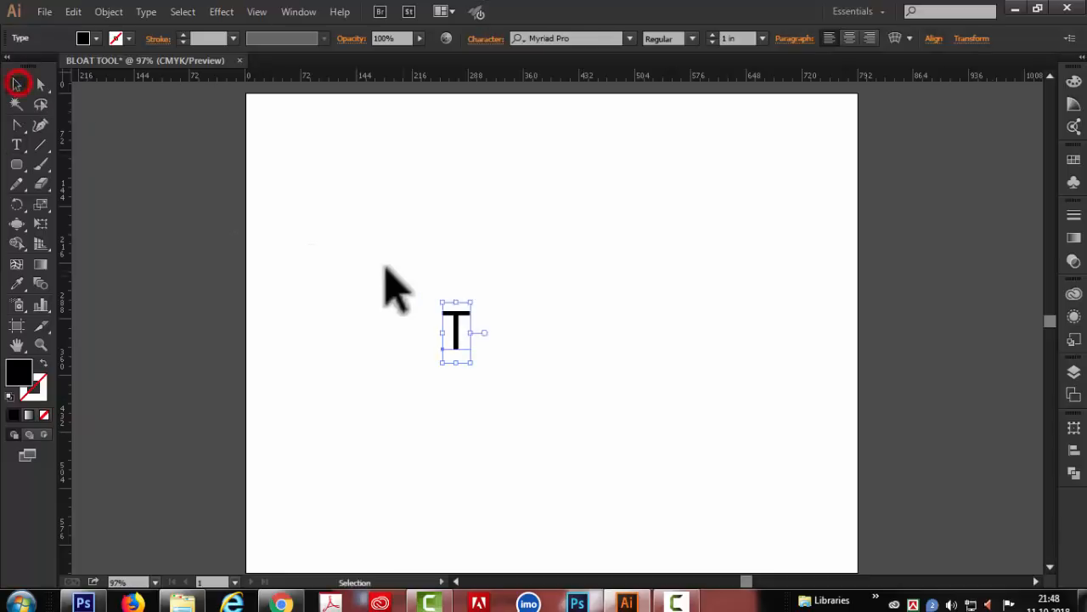
- Scale the letter T up to about 4.2 in and fill it with green
left_click_drag(471, 302, 651, 236)
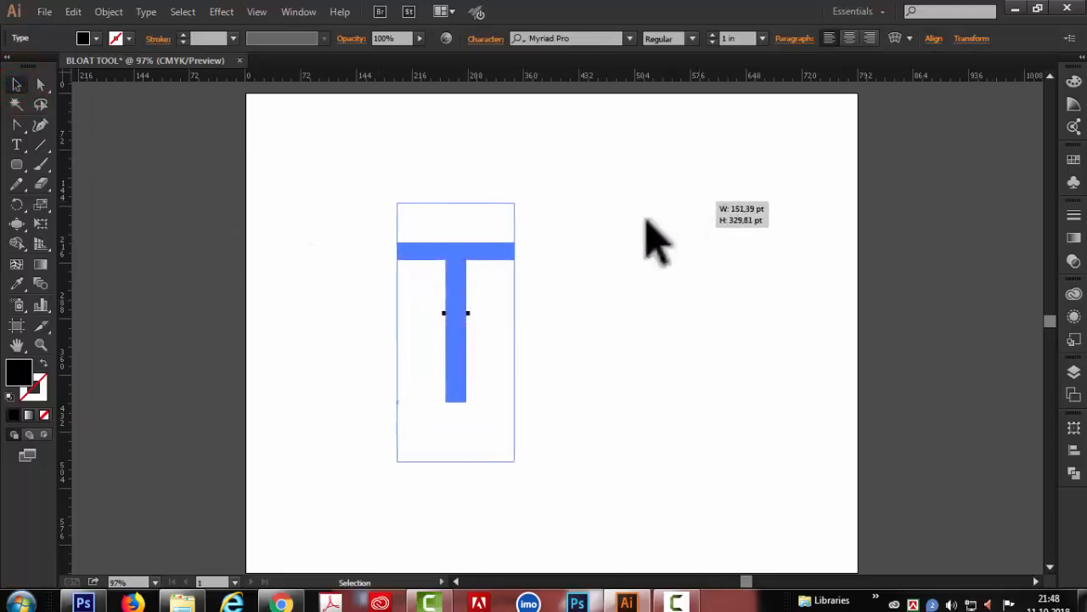
left_click(96, 39)
left_click(81, 72)
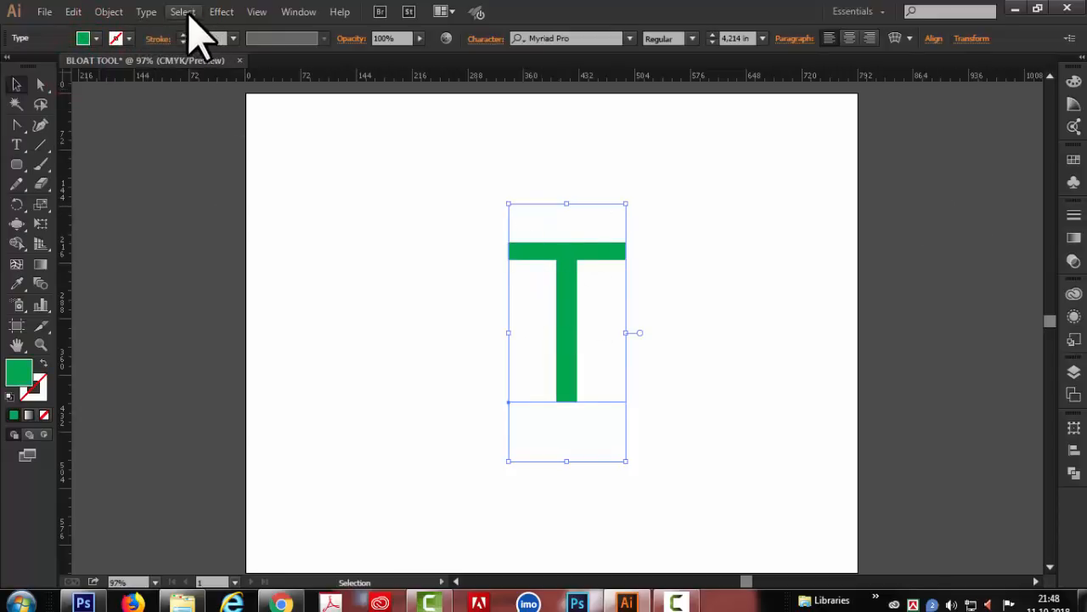
- Convert the green T to outlines and deselect it
left_click(146, 12)
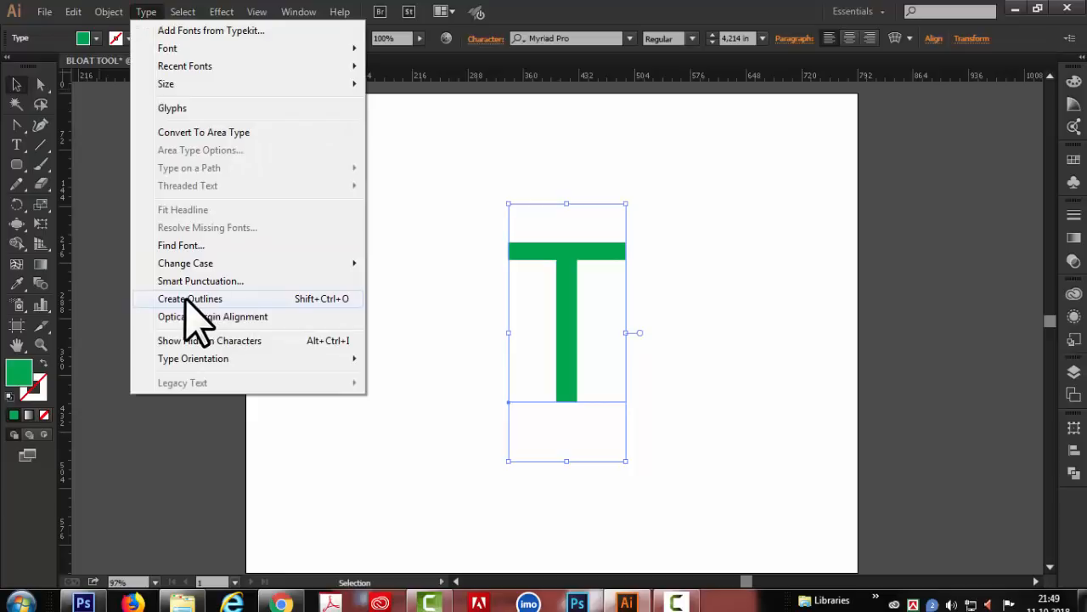
left_click(185, 298)
left_click(757, 308)
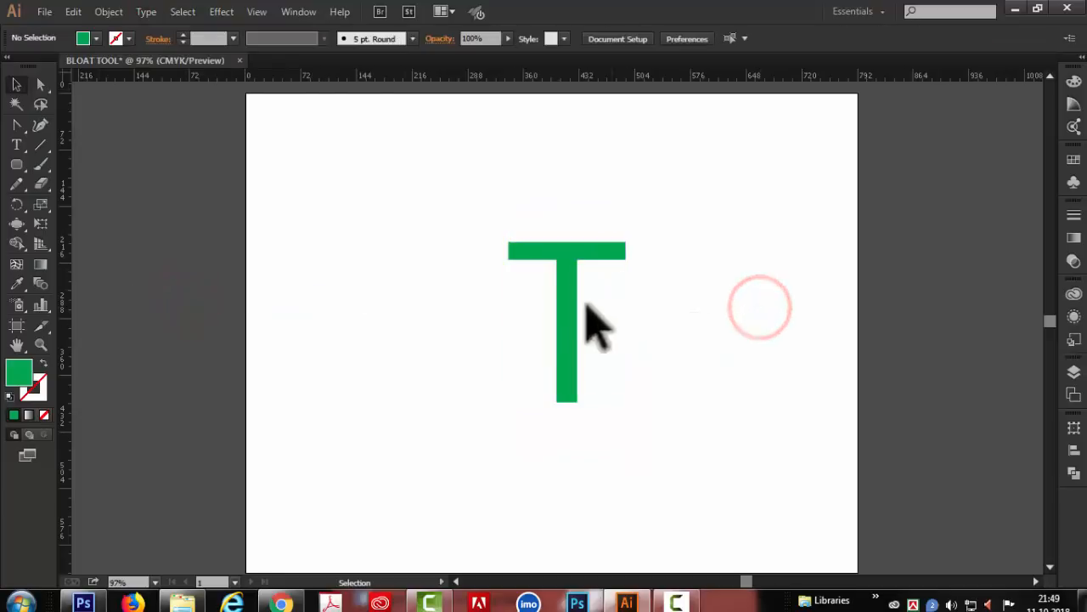
- Bloat curved notches into the T's stem end, both bar ends, the stem's sides and the middle of the bar's upper edge
left_click(17, 222)
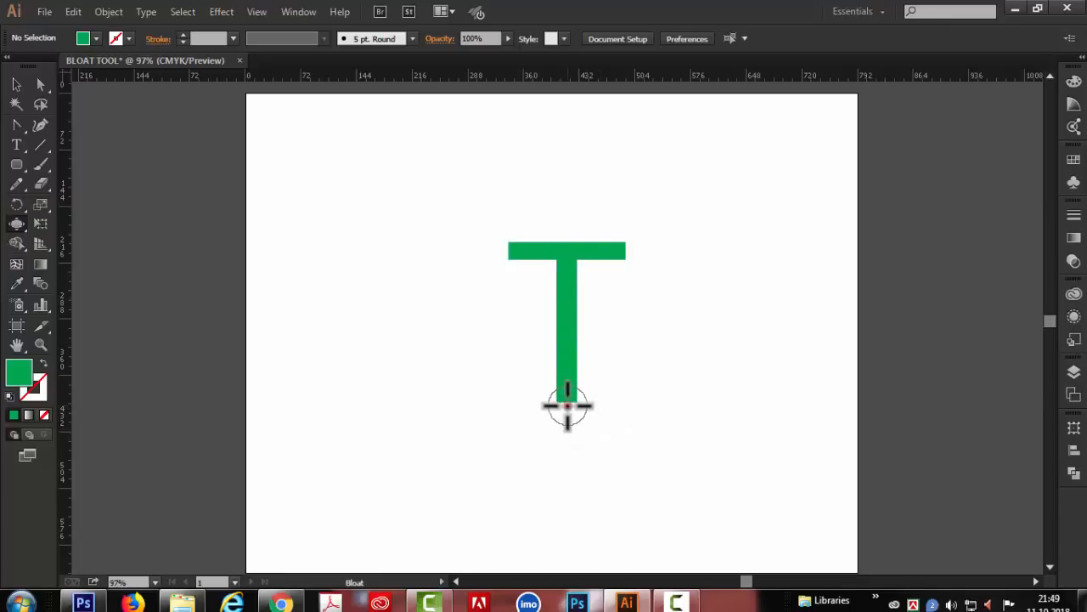
left_click(567, 406)
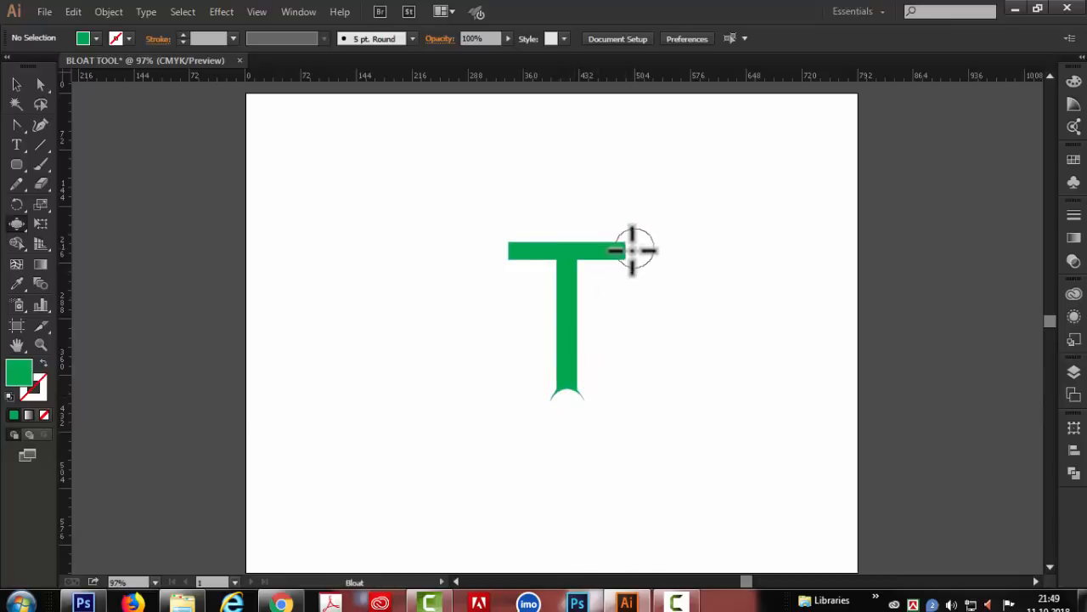
left_click(629, 252)
left_click(498, 250)
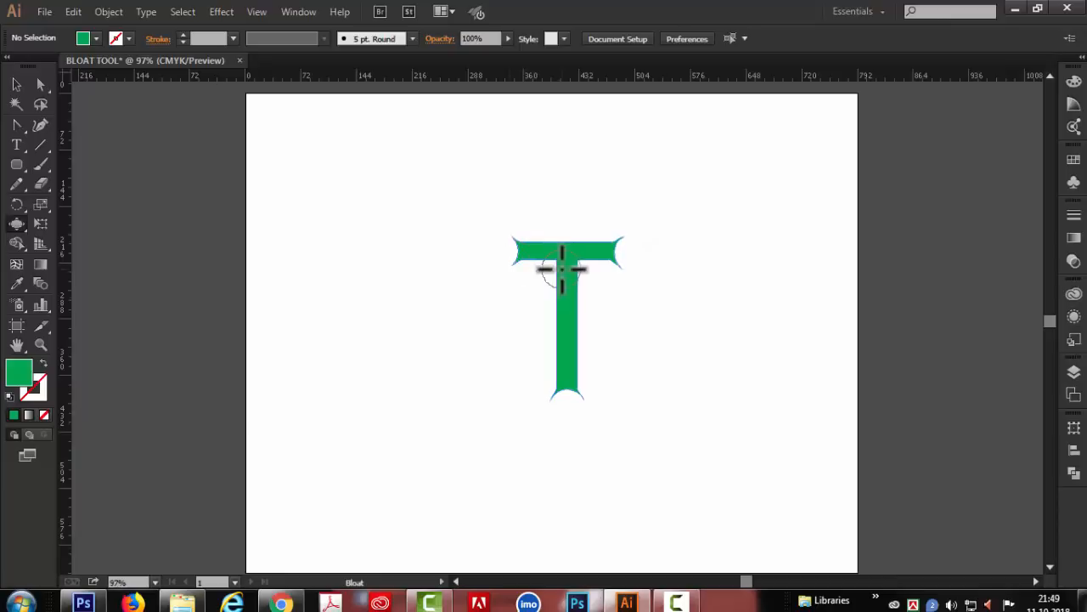
left_click(567, 233)
- Enlarge the whole notched T to roughly twice its size about its centre and deselect it
key("v")
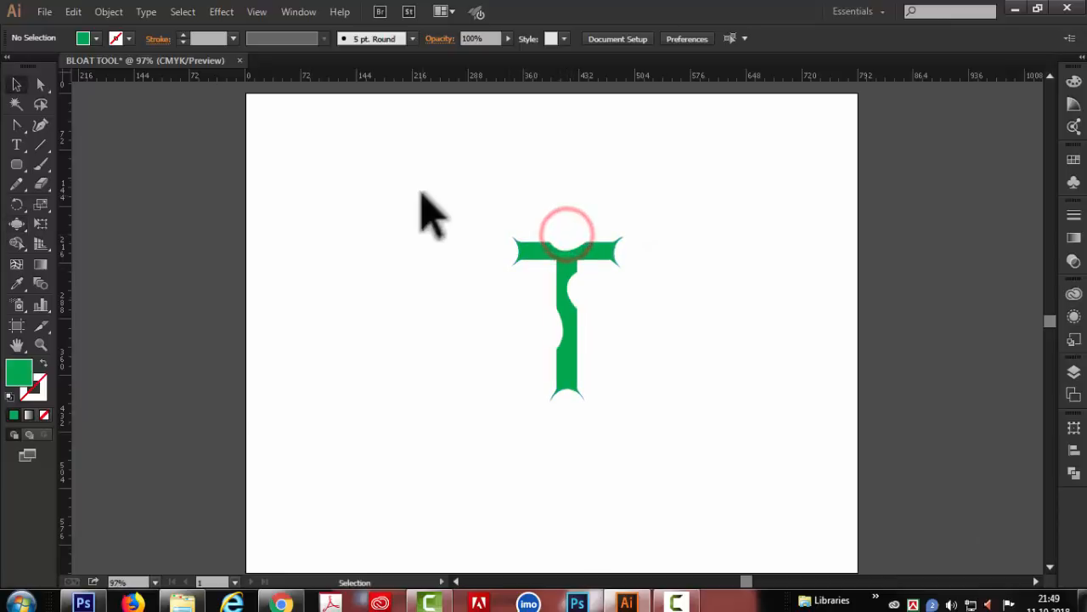
left_click_drag(478, 219, 719, 462)
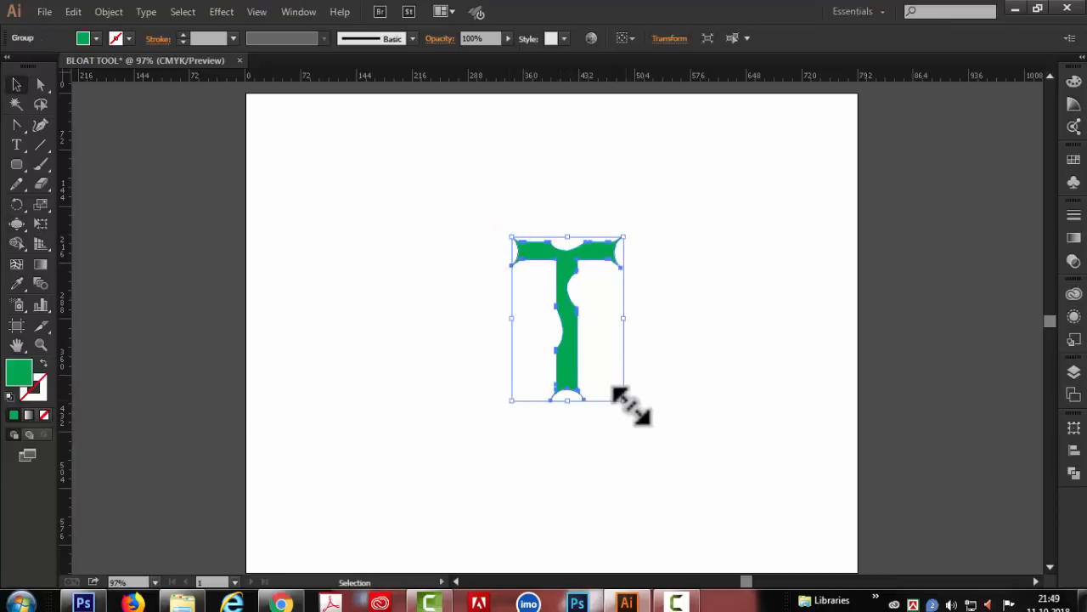
left_click_drag(624, 399, 674, 473)
left_click(432, 165)
left_click(542, 253)
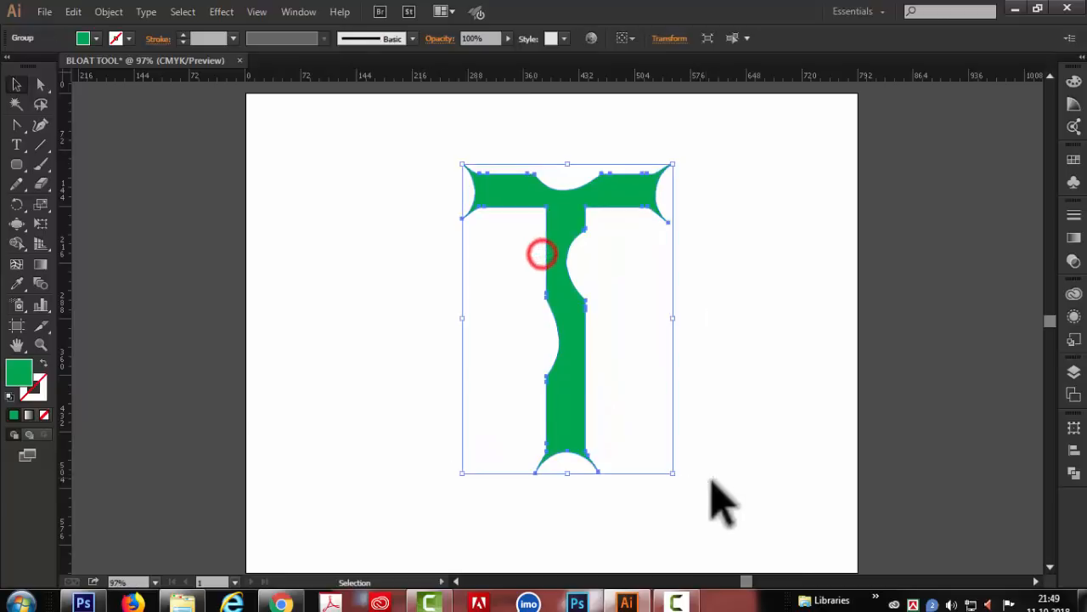
left_click(713, 482)
- Paint an S-shaped green brush stroke beside the T and bloat it into a wavy line with a round bulge near its lower end
left_click(41, 164)
mouse_move(300, 151)
left_mouse_down()
mouse_move(365, 297)
mouse_move(364, 455)
left_mouse_up()
left_click(16, 224)
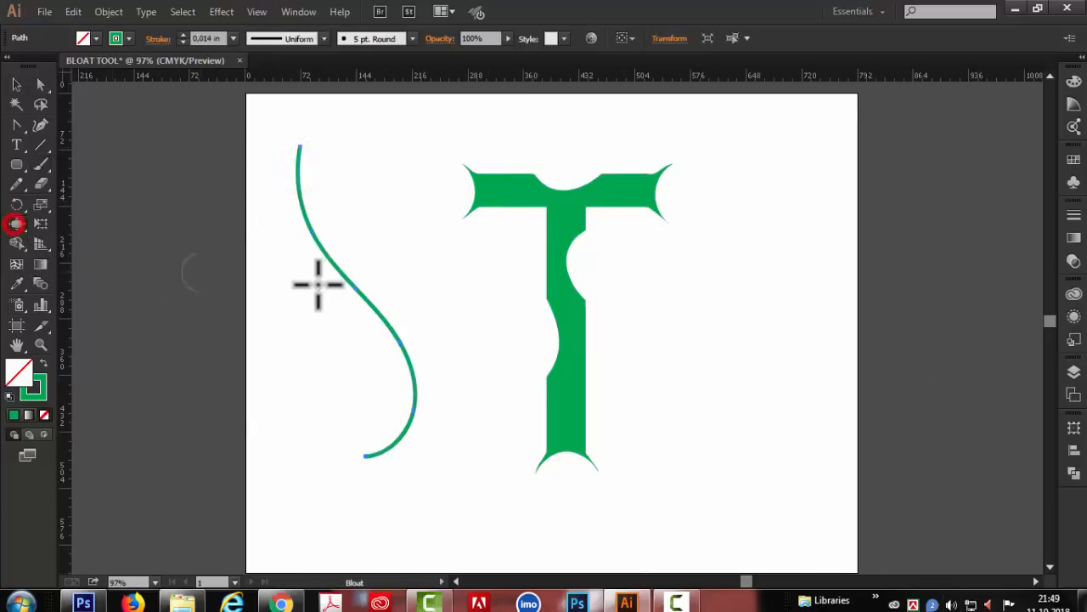
mouse_move(294, 187)
left_mouse_down()
mouse_move(389, 304)
mouse_move(424, 408)
left_mouse_up()
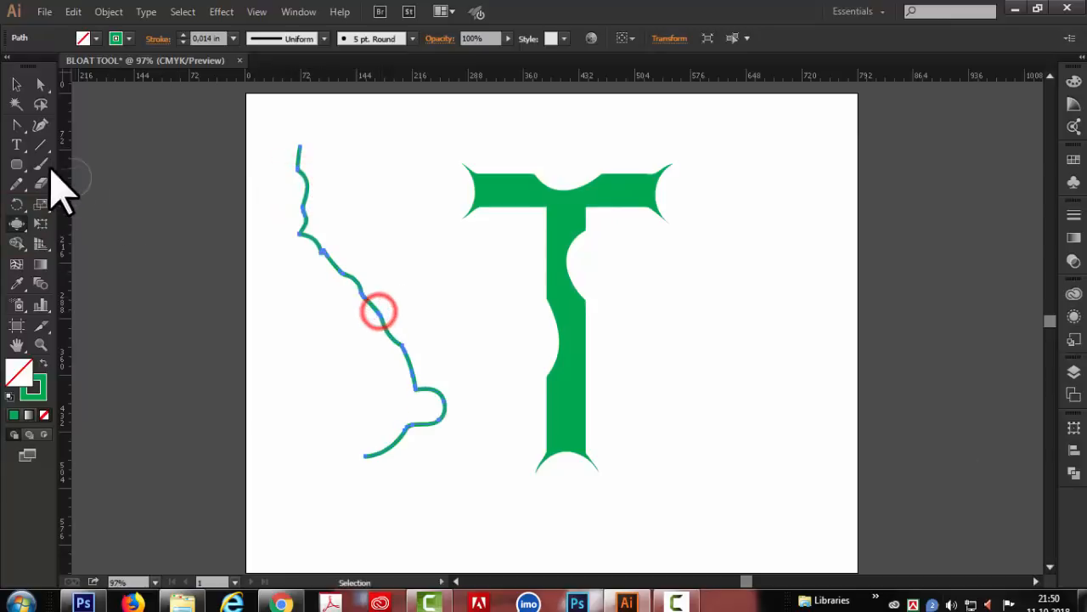
left_click(367, 459)
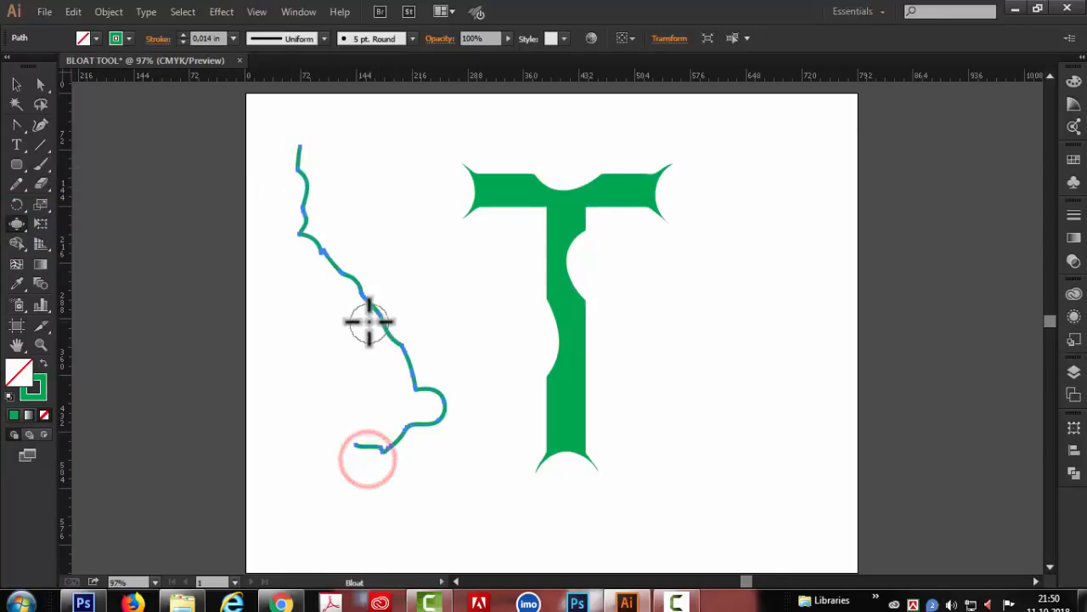
left_click(369, 320)
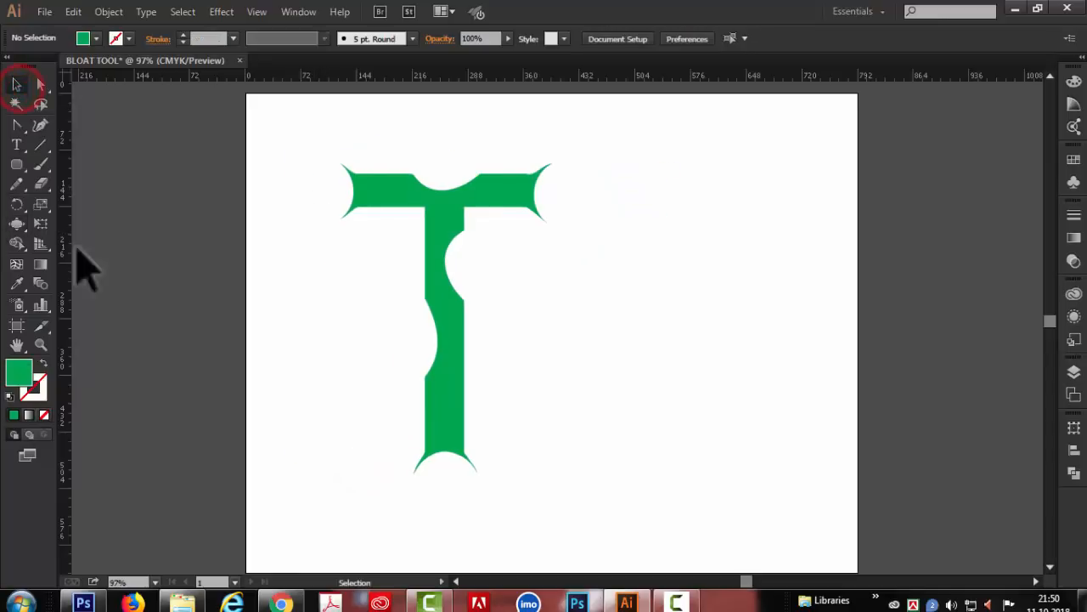
- Draw a closed green teardrop with the Pencil tool beside the T and bloat its lower tip upward into deep notches
key("n")
mouse_move(676, 422)
left_mouse_down()
mouse_move(601, 243)
mouse_move(721, 344)
mouse_move(673, 420)
left_mouse_up()
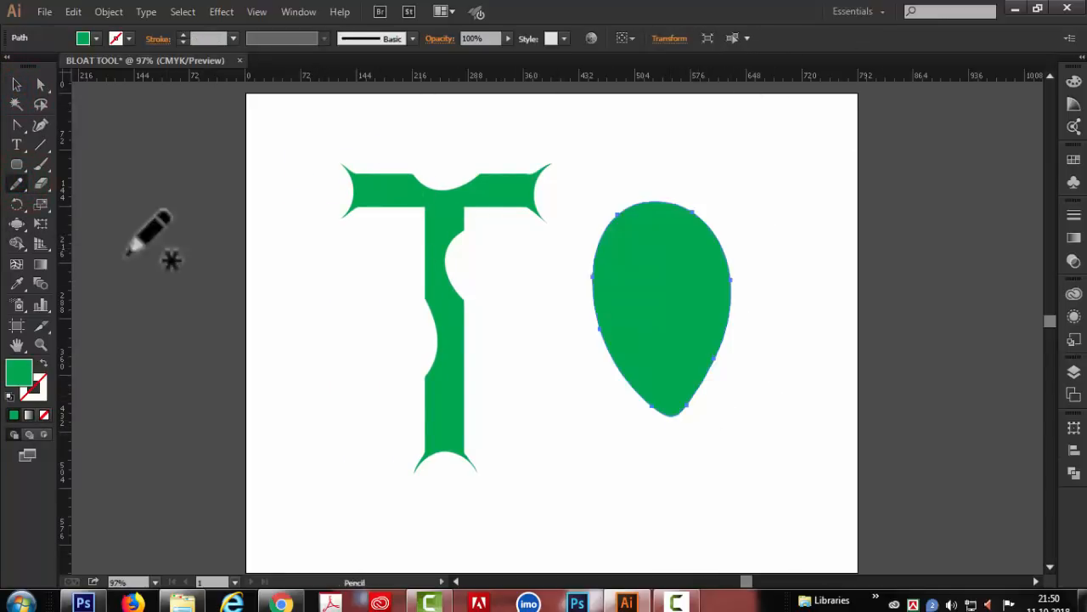
left_click(16, 224)
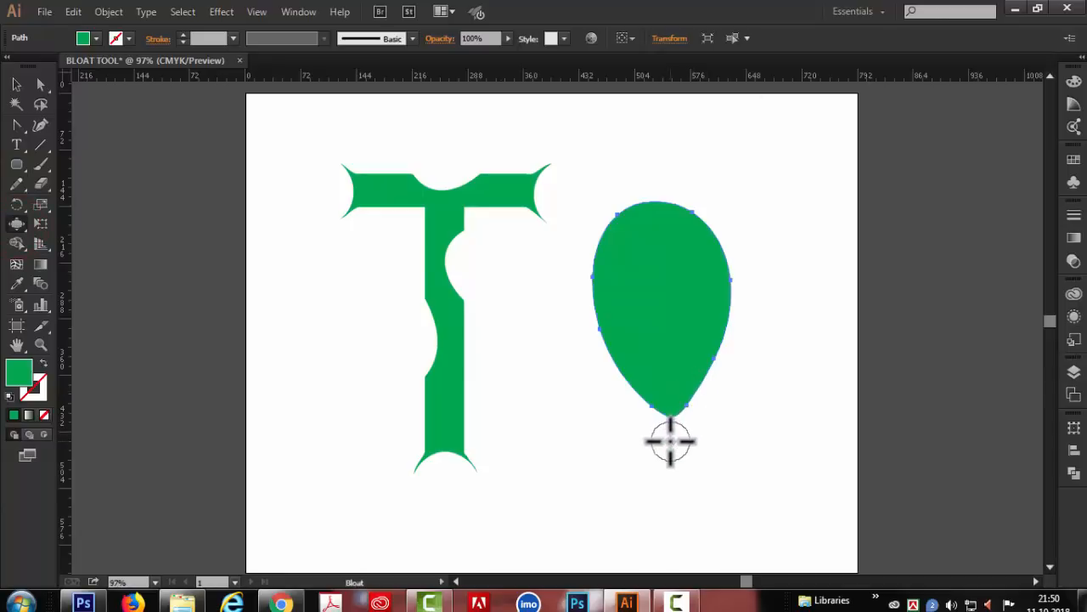
mouse_move(660, 363)
left_mouse_down()
mouse_move(654, 296)
mouse_move(677, 322)
mouse_move(668, 283)
left_mouse_up()
left_click_drag(682, 409, 682, 284)
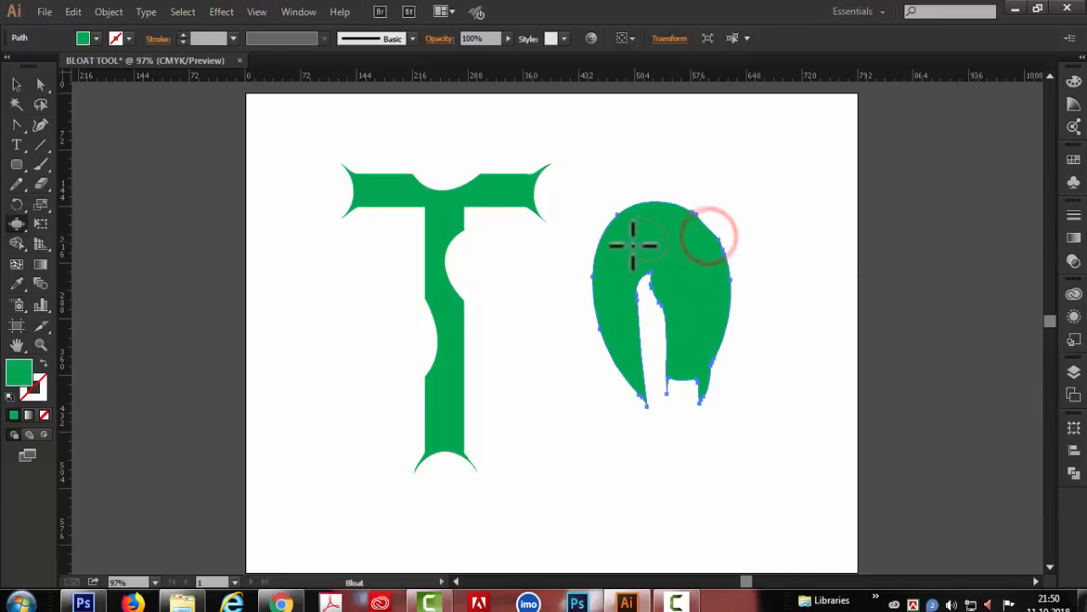
left_click(17, 84)
left_click_drag(317, 159, 790, 510)
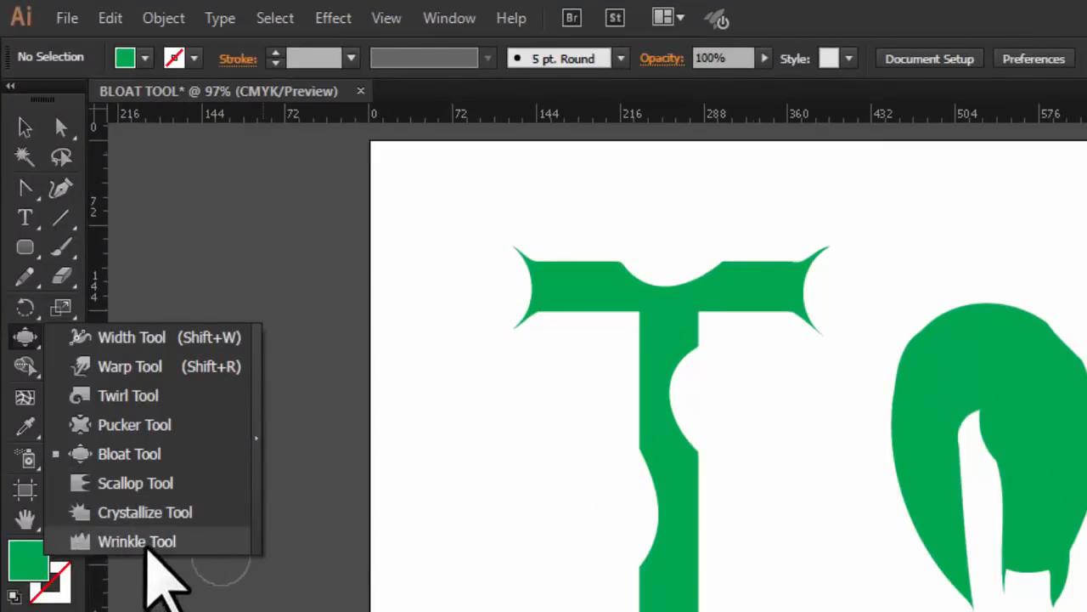
left_click(510, 455)
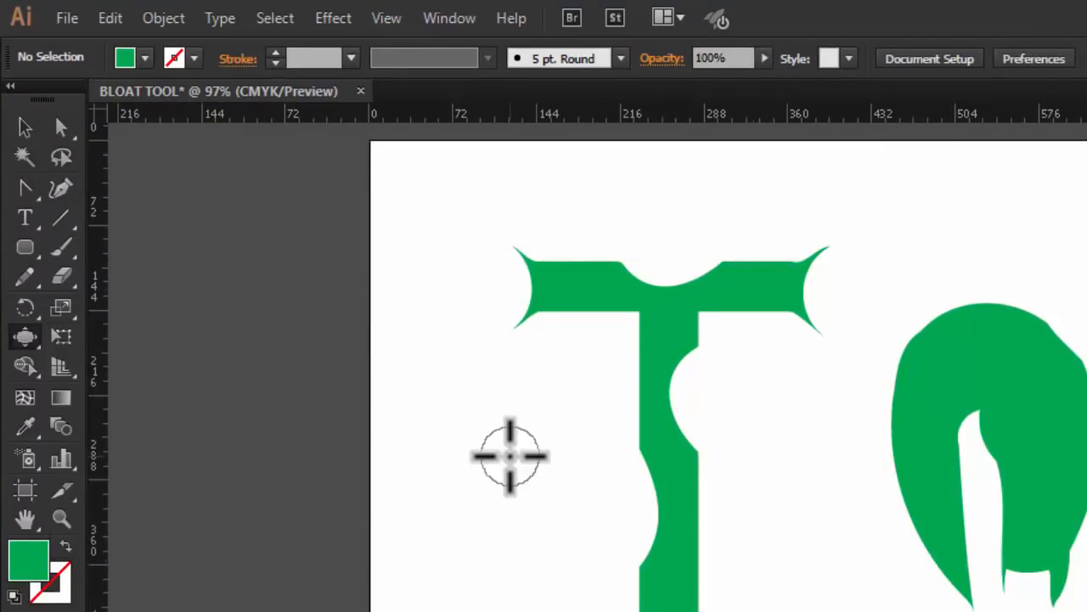